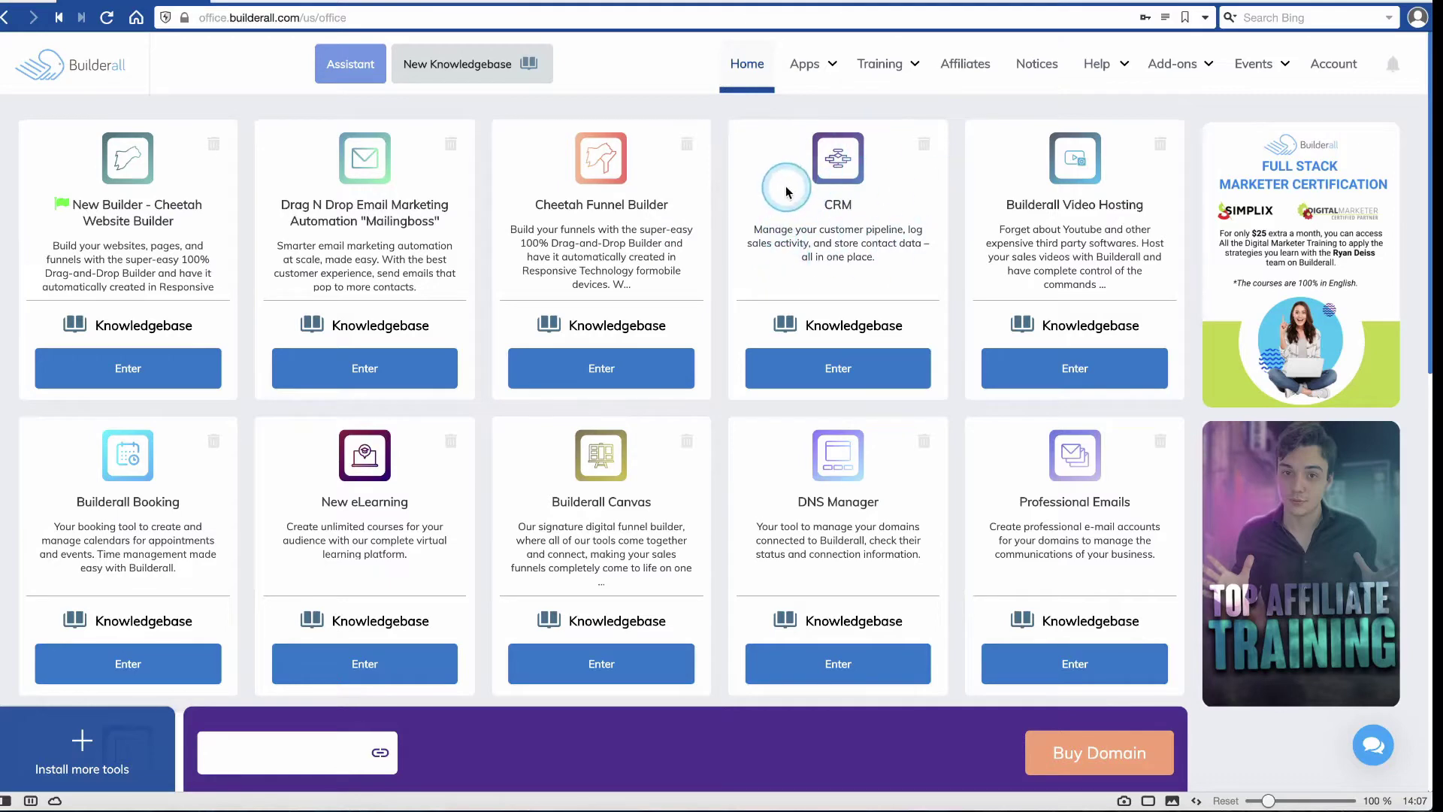
- Open the CRM and display the steps of the how-hot-is-your-lead-copy website origin
{"action": "left_click", "coordinate": [827, 169]}
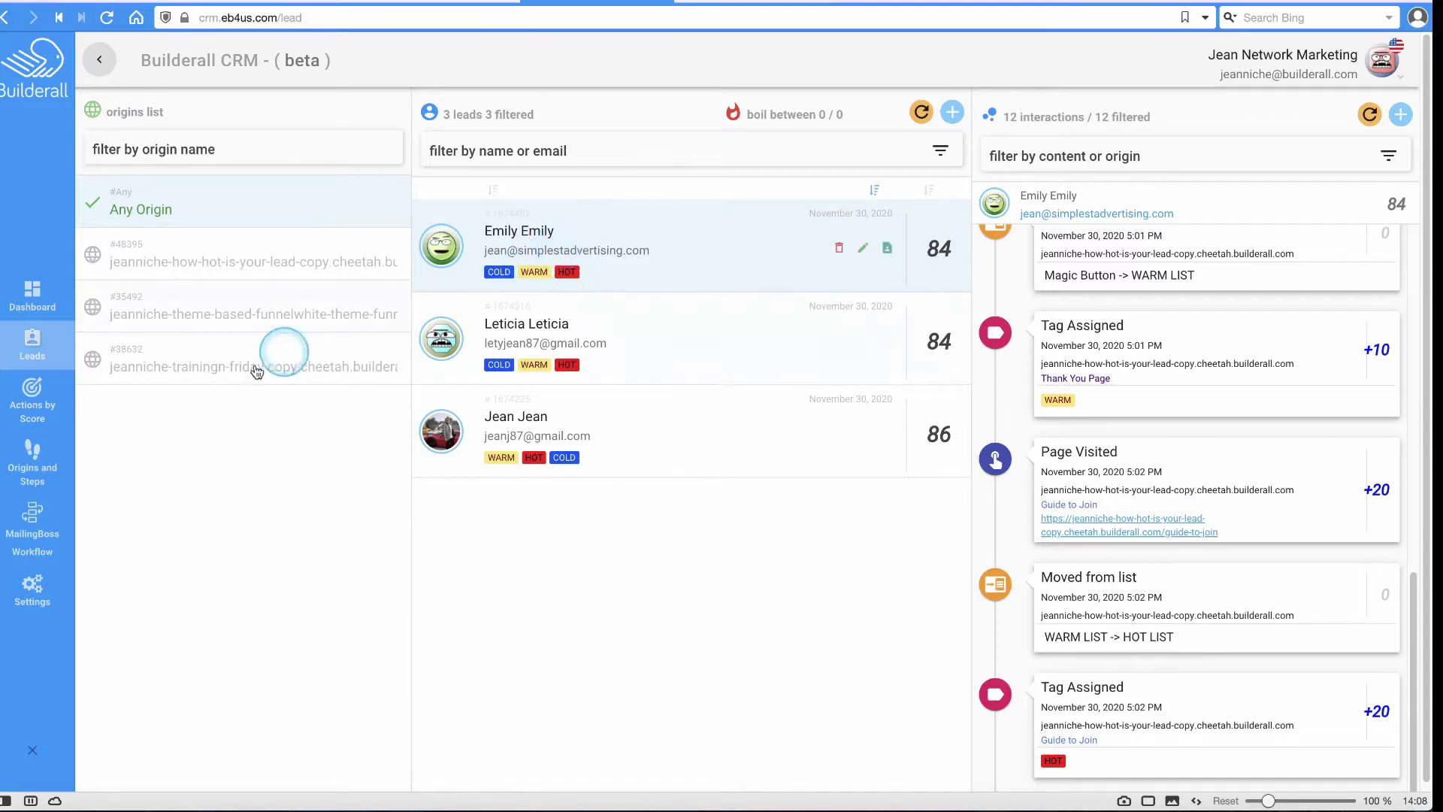
{"action": "left_click", "coordinate": [33, 466]}
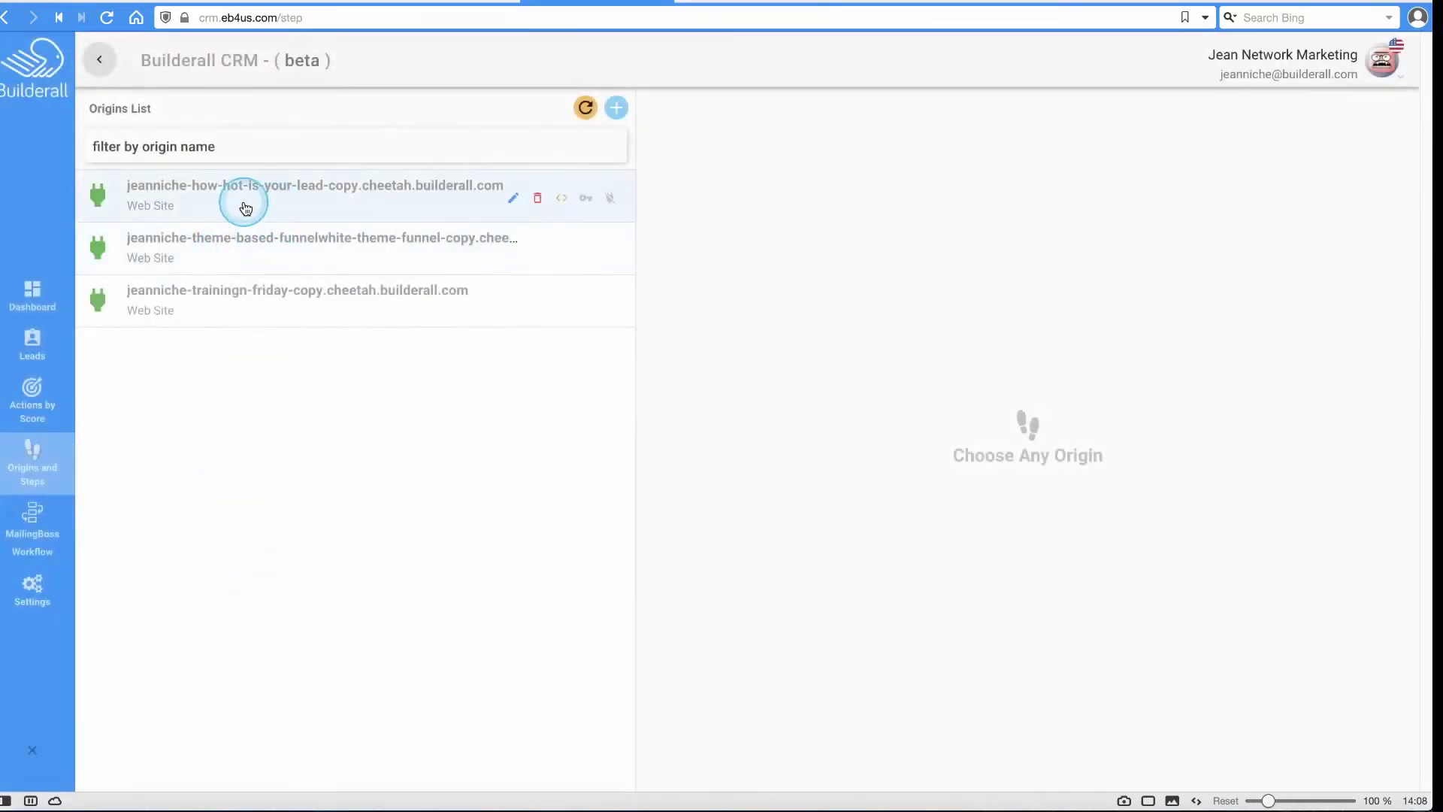
{"action": "left_click", "coordinate": [245, 208]}
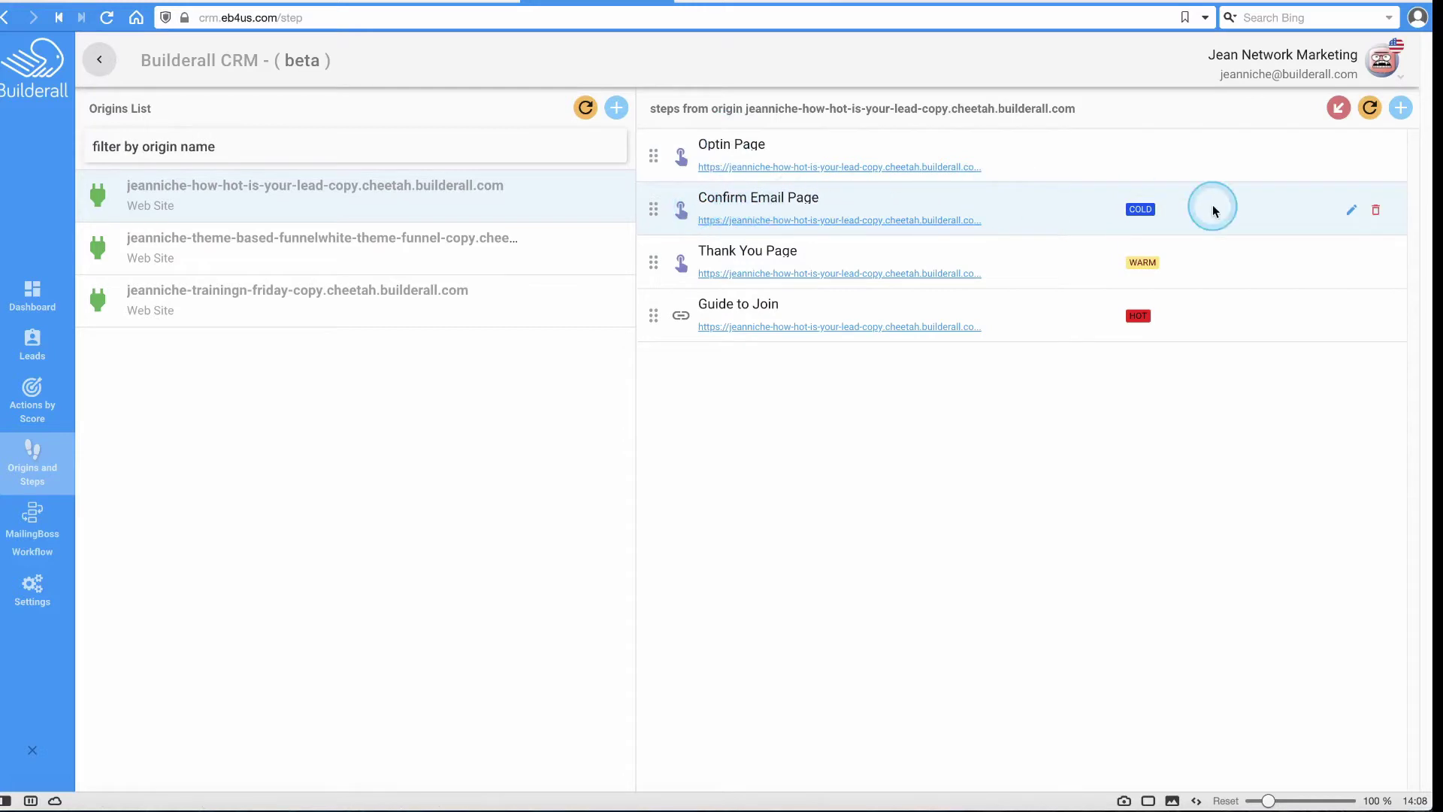
- Review the step data and tag settings of the Confirm Email Page and Thank You Page steps, leaving both unchanged
{"action": "left_click", "coordinate": [1351, 209]}
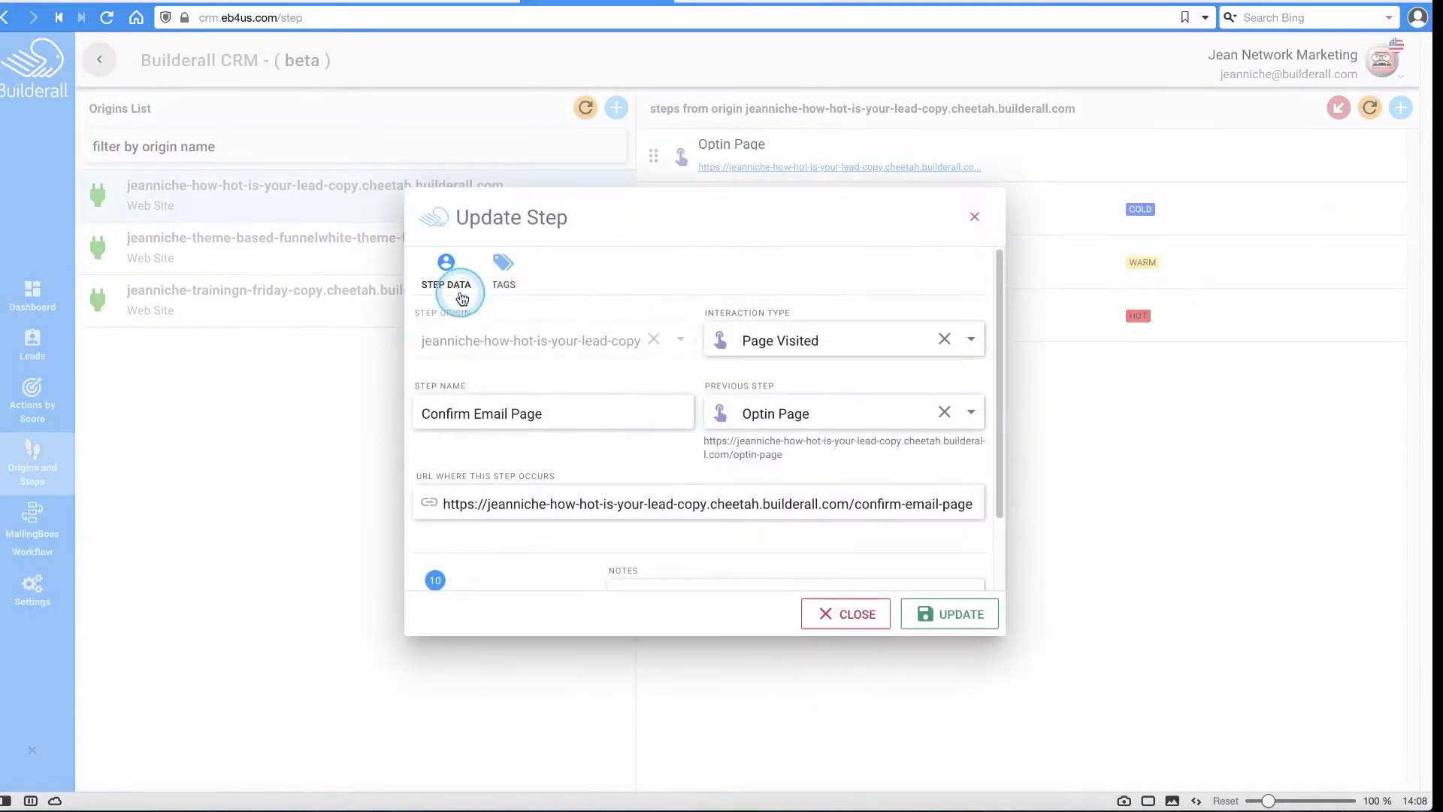
{"action": "left_click", "coordinate": [504, 280]}
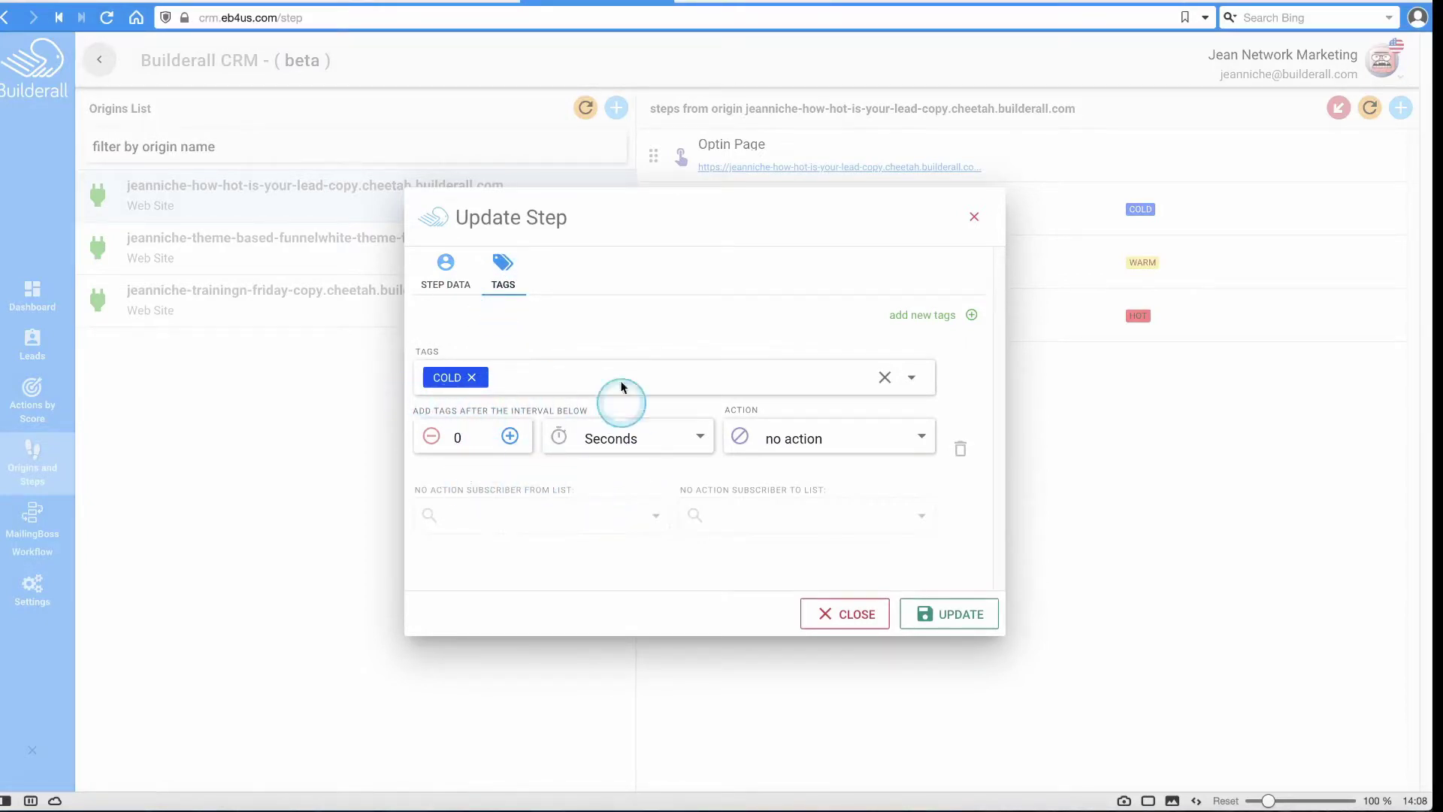
{"action": "left_click", "coordinate": [840, 628]}
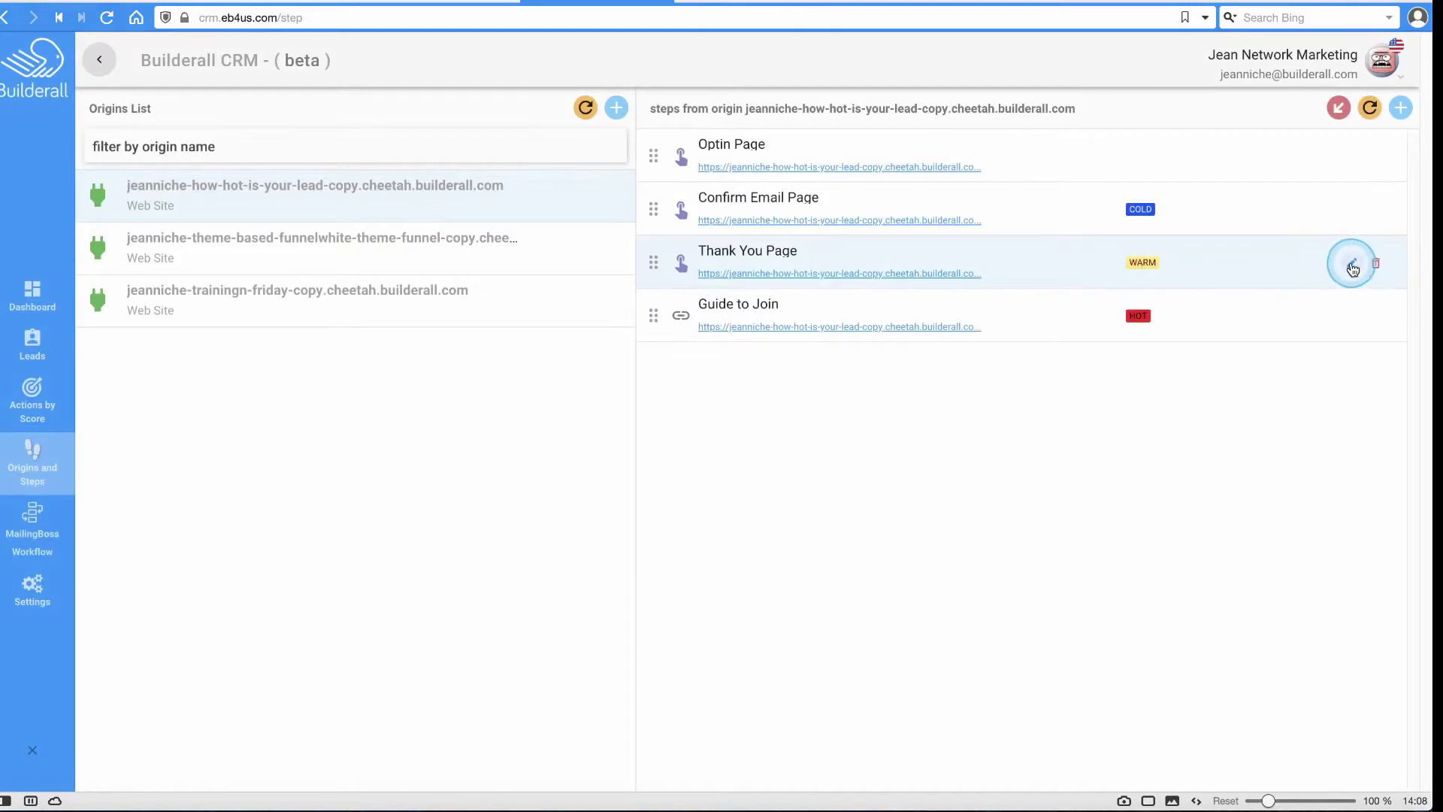
{"action": "left_click", "coordinate": [1353, 267]}
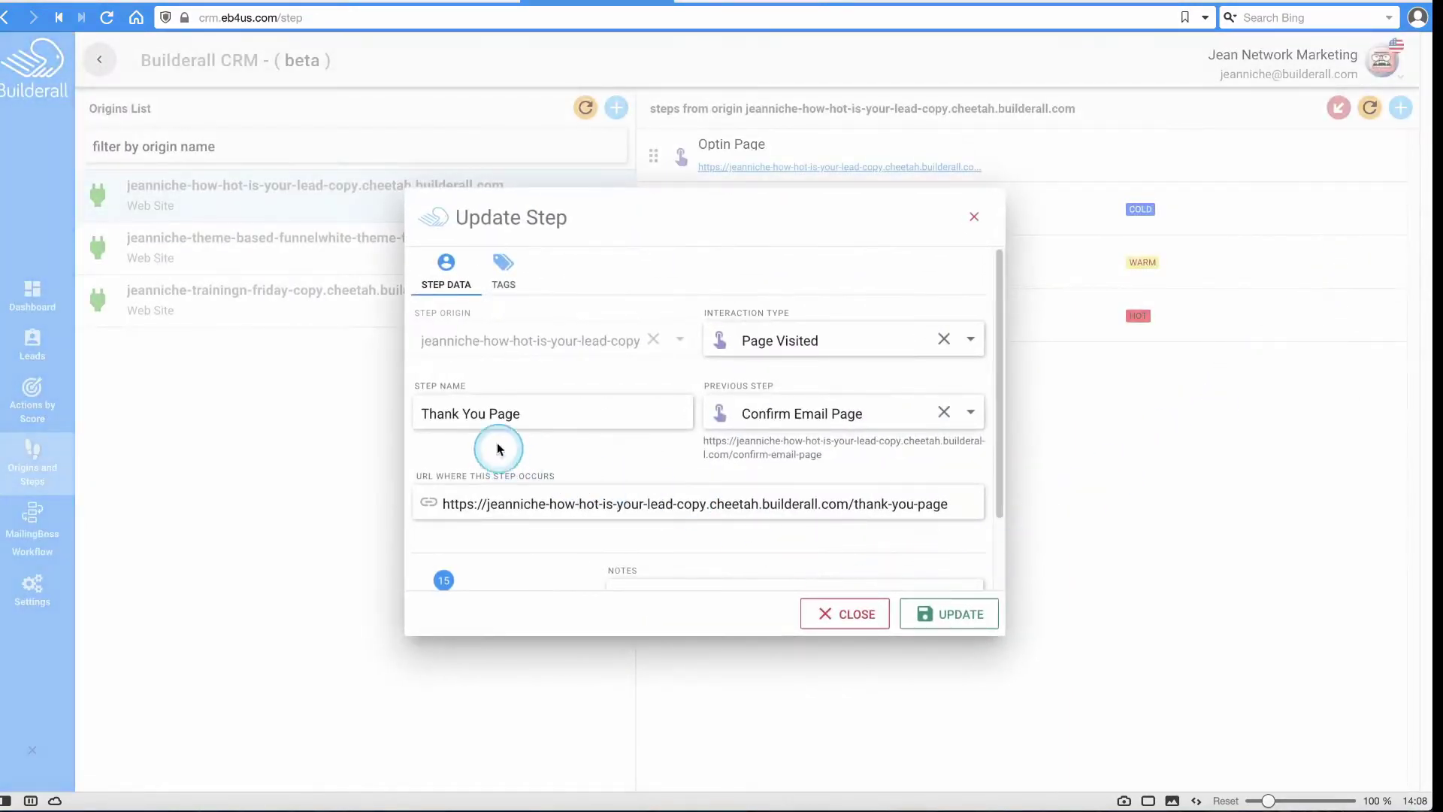
{"action": "left_click", "coordinate": [503, 286]}
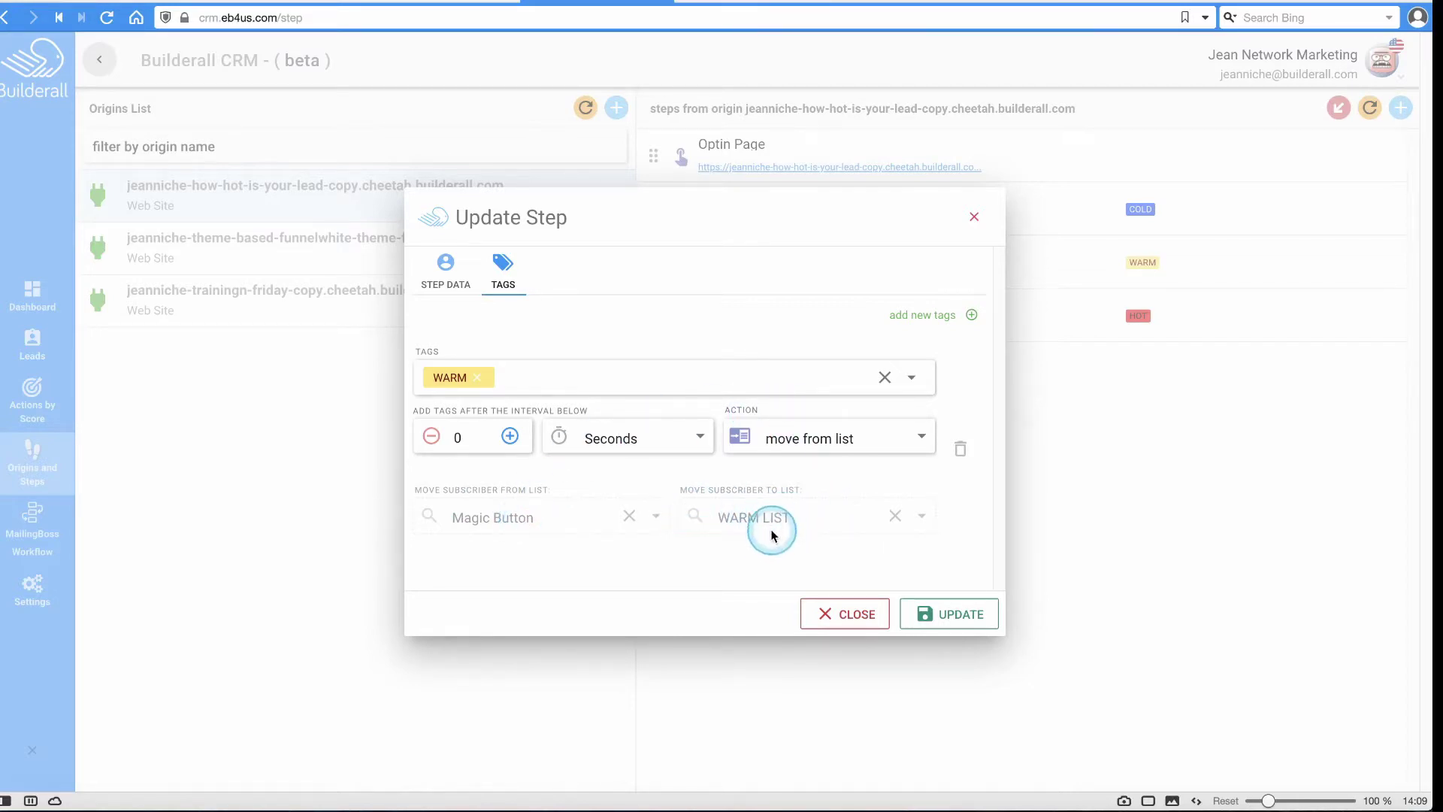
{"action": "left_click", "coordinate": [845, 613]}
- Review the Guide to Join step's tag settings and try an origin score of 10, closing without updating
{"action": "left_click", "coordinate": [1143, 313]}
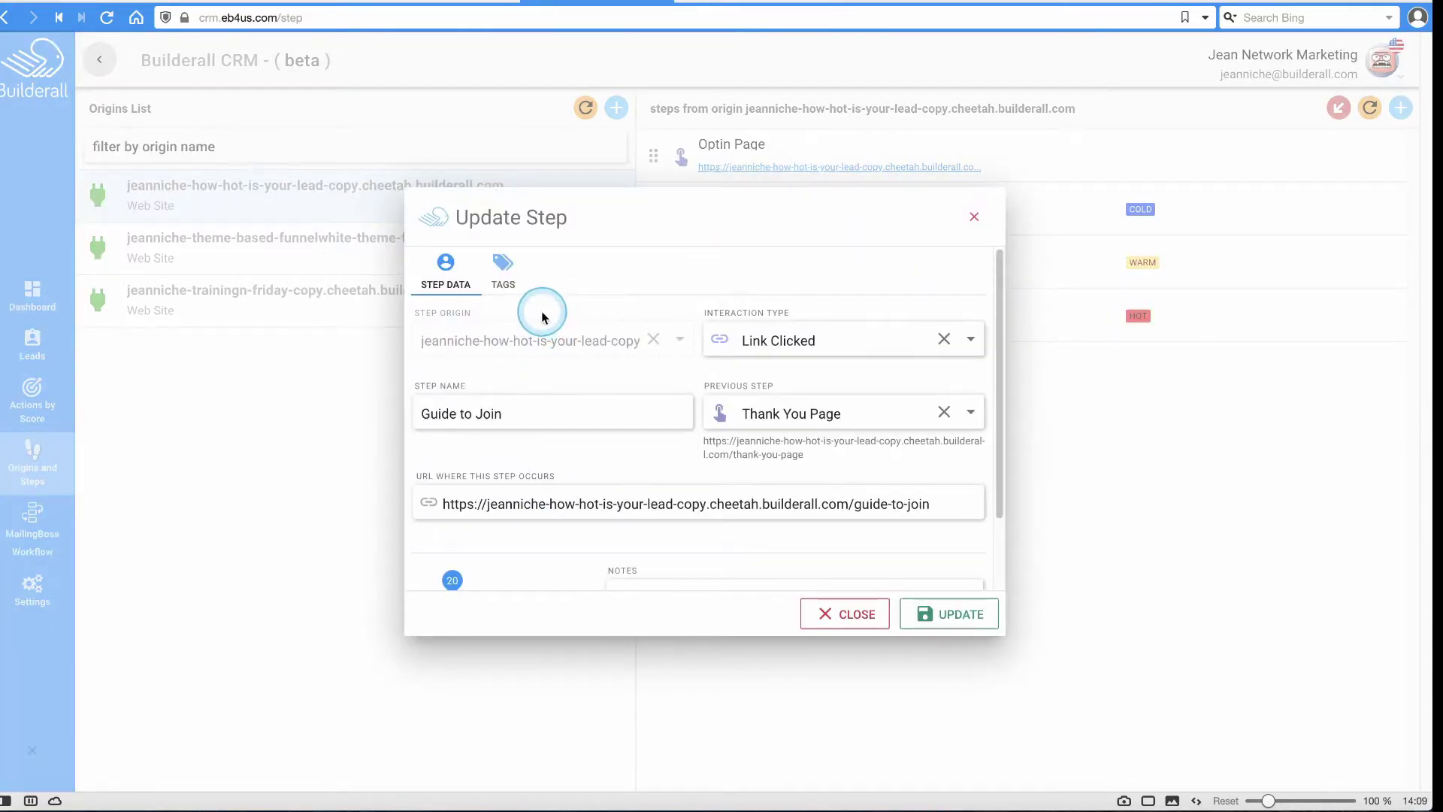
{"action": "left_click", "coordinate": [502, 269]}
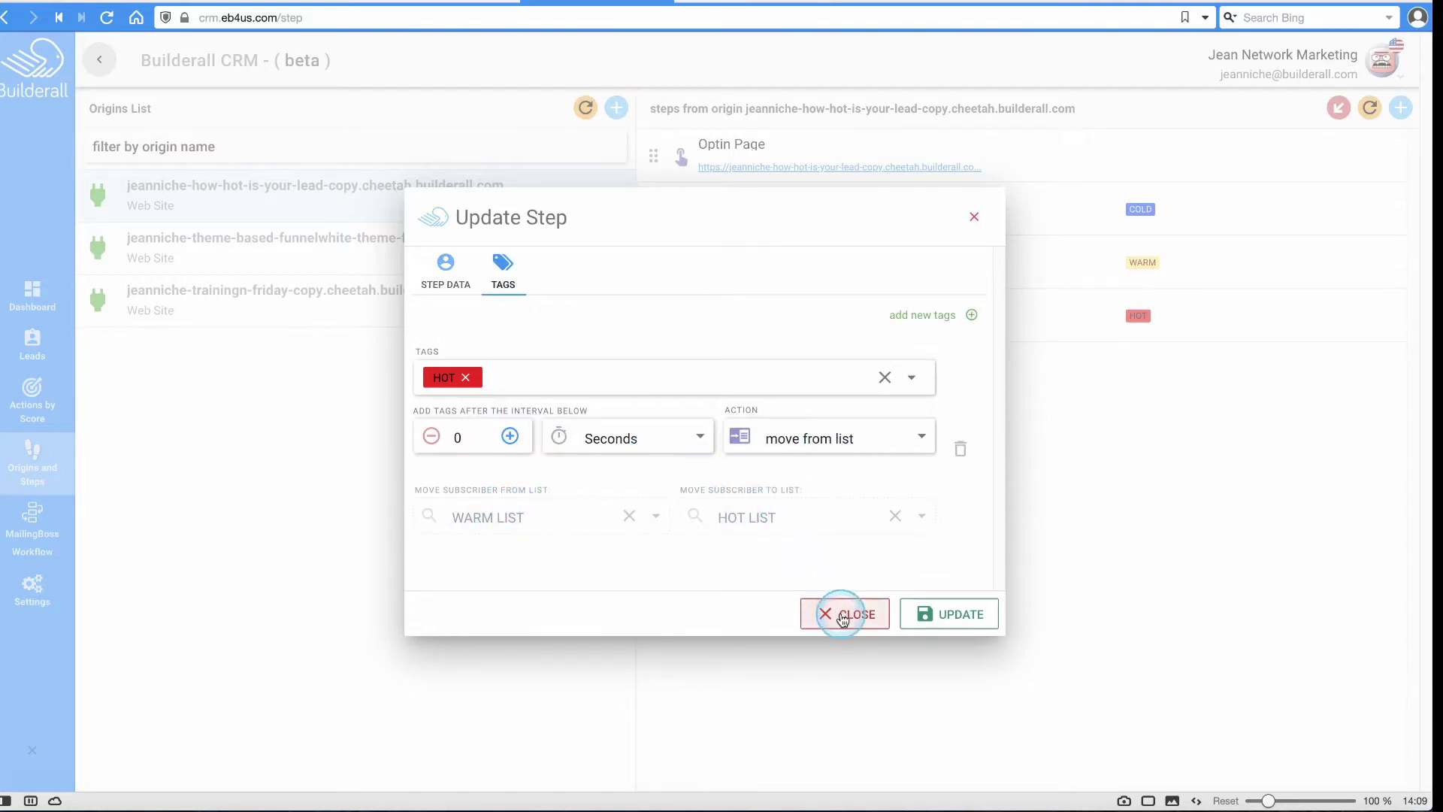
{"action": "left_click", "coordinate": [447, 276]}
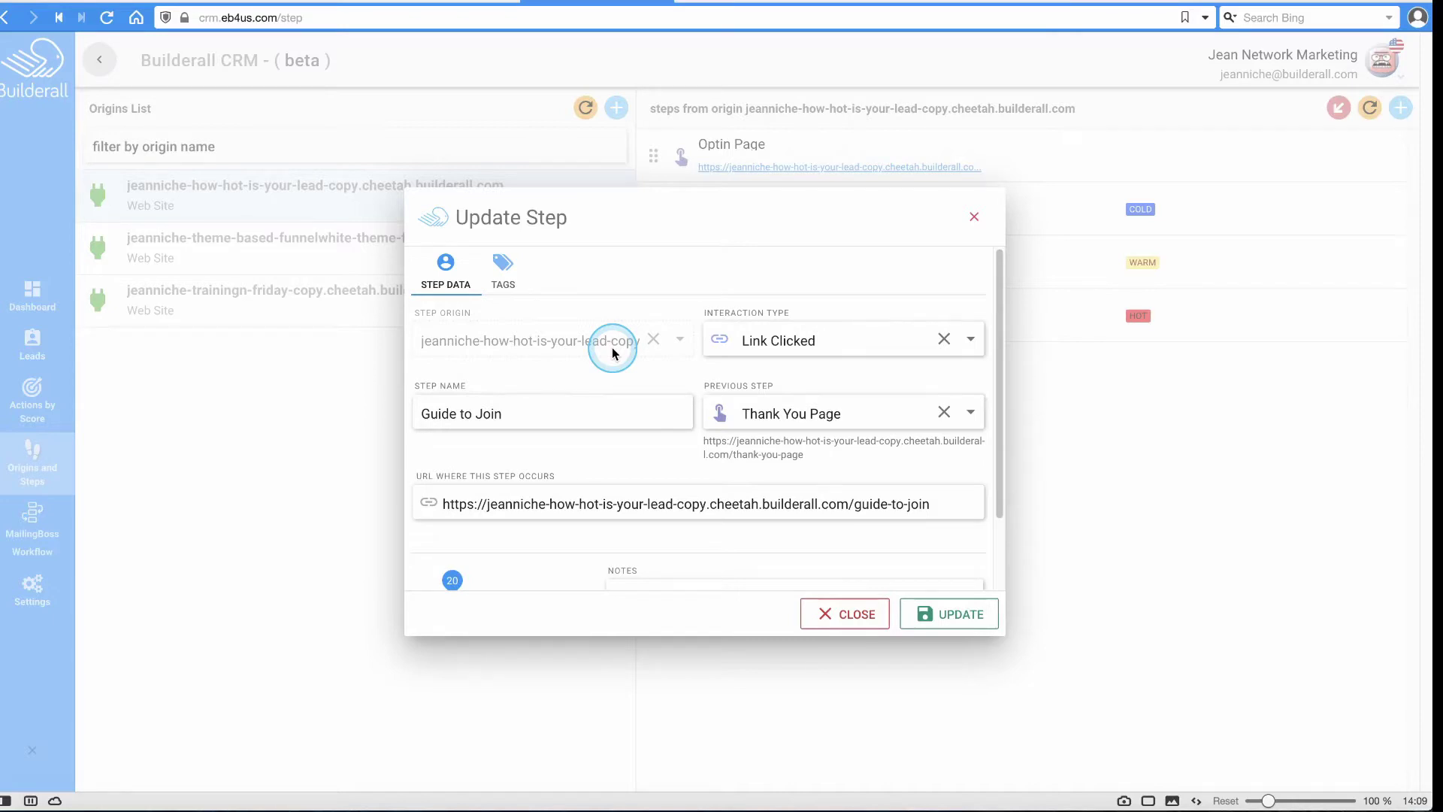
{"action": "scroll", "coordinate": [612, 353], "scroll_direction": "down", "scroll_amount": 2}
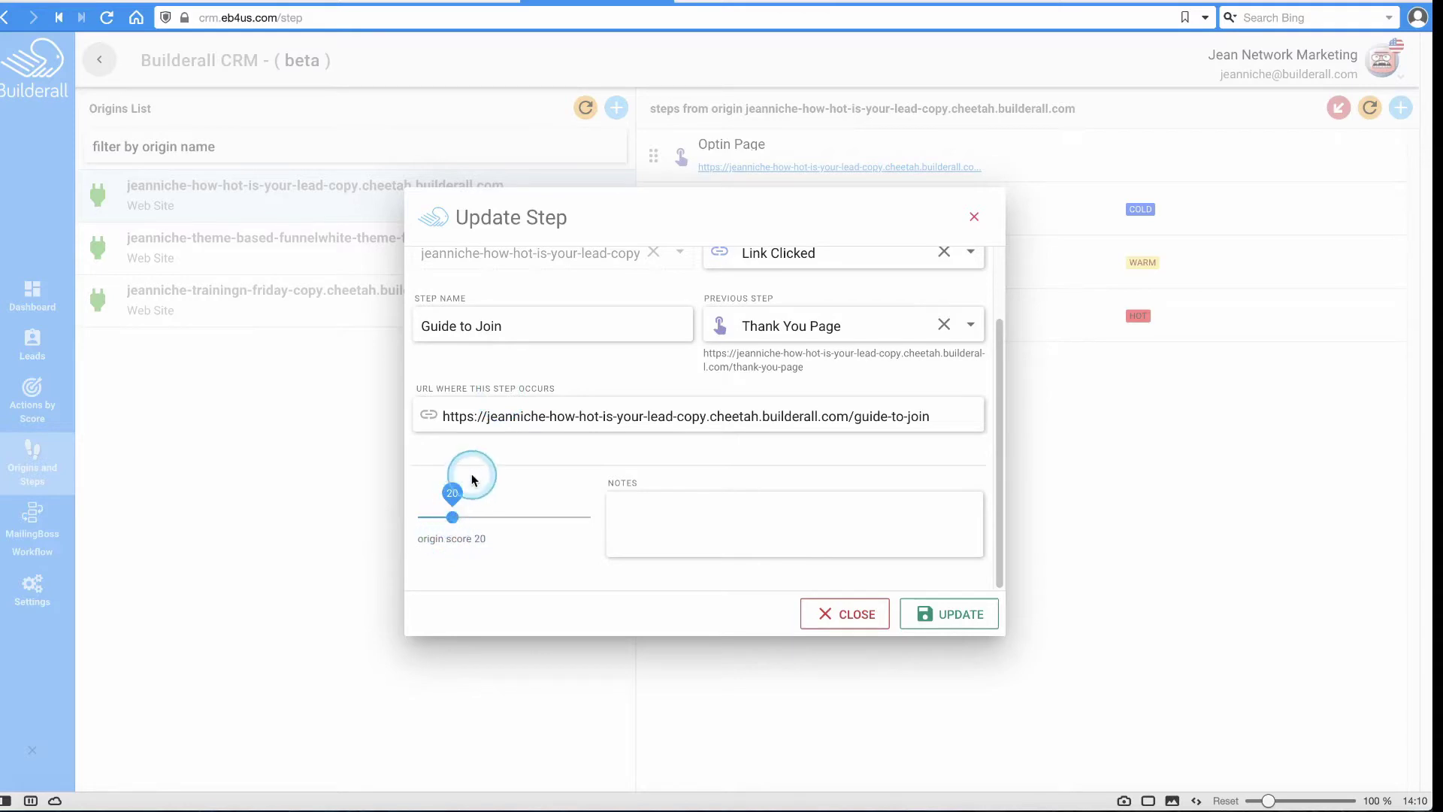
{"action": "left_click_drag", "start_coordinate": [453, 519], "coordinate": [437, 524]}
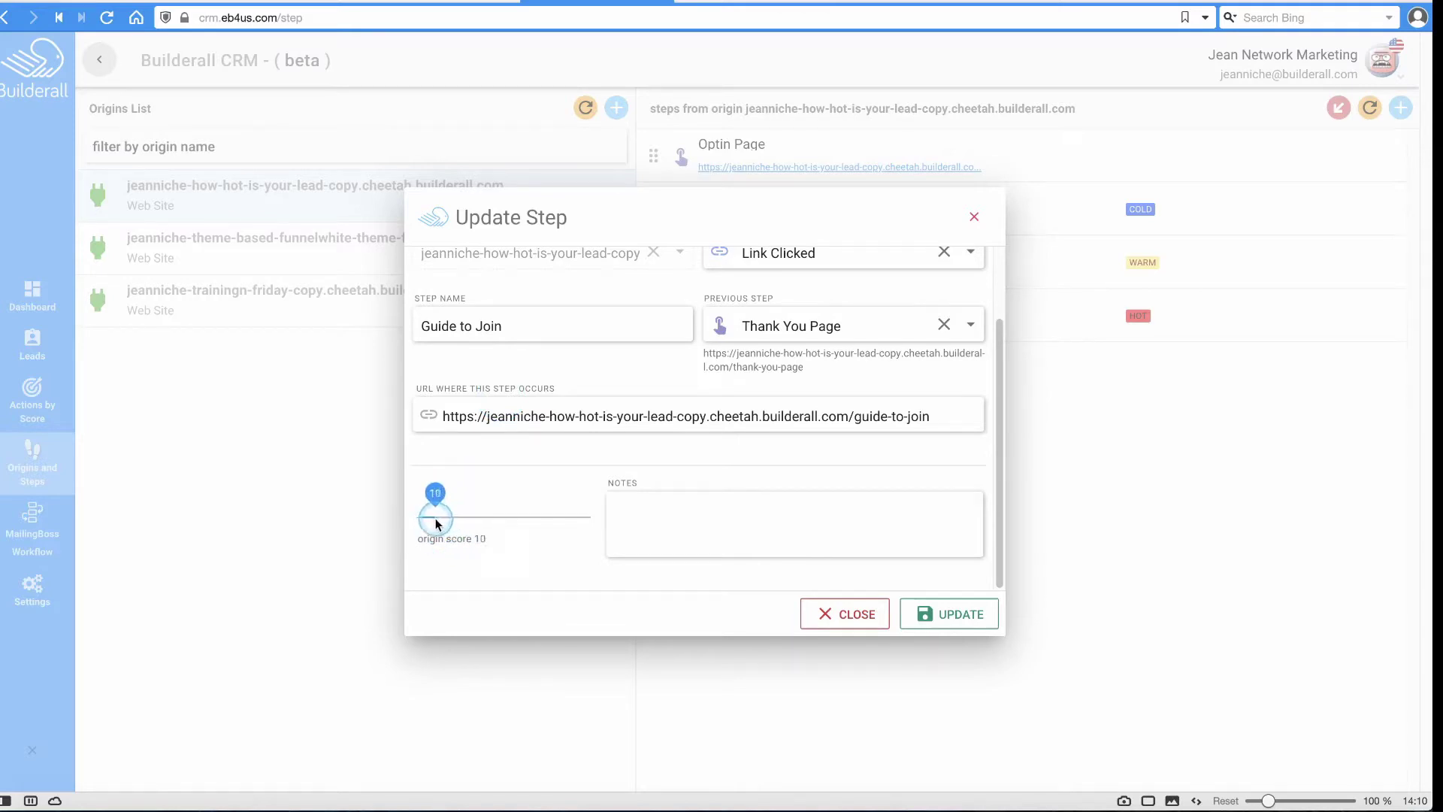
{"action": "left_click", "coordinate": [831, 613]}
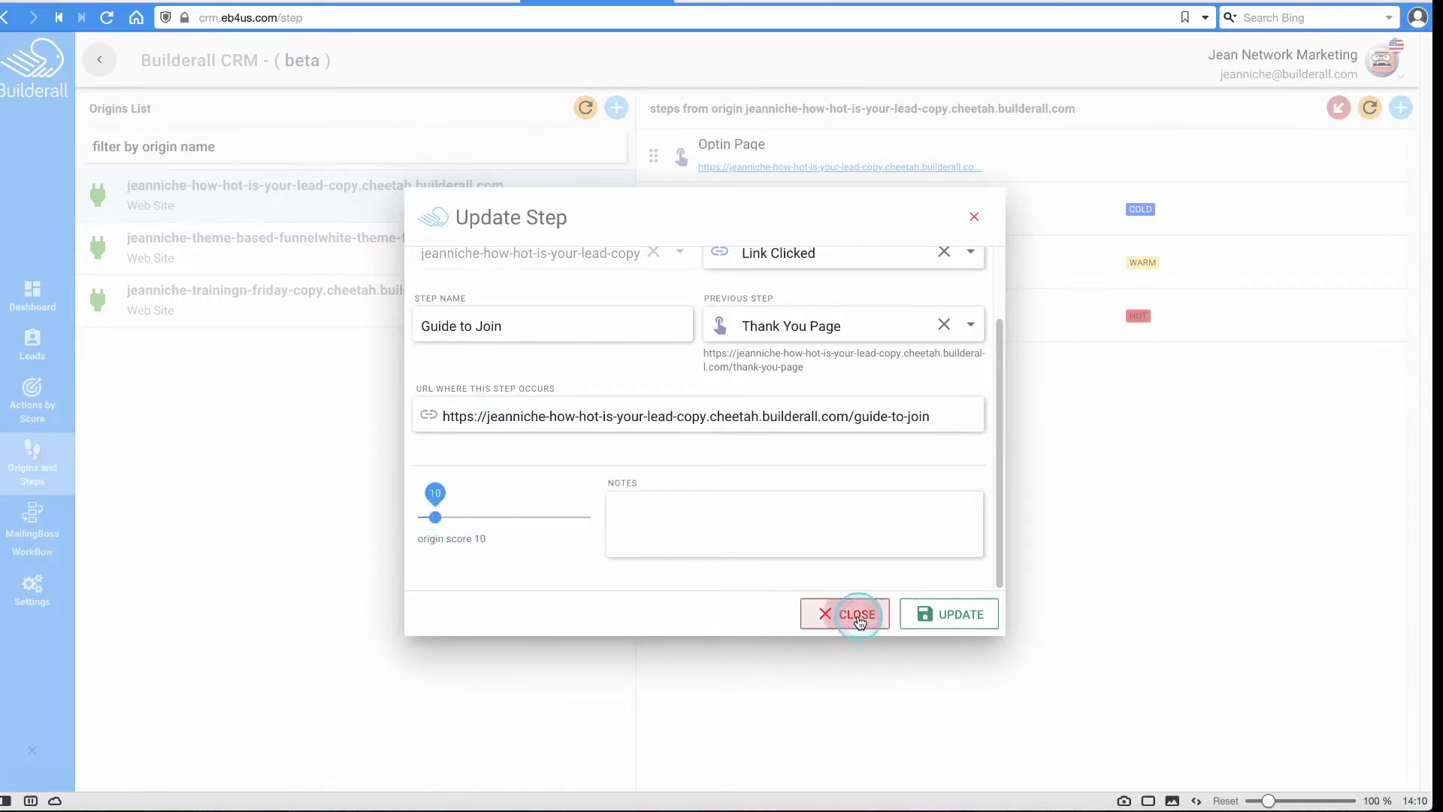
- View the CRM dashboard and the leads list with its interaction history
{"action": "left_click", "coordinate": [25, 294]}
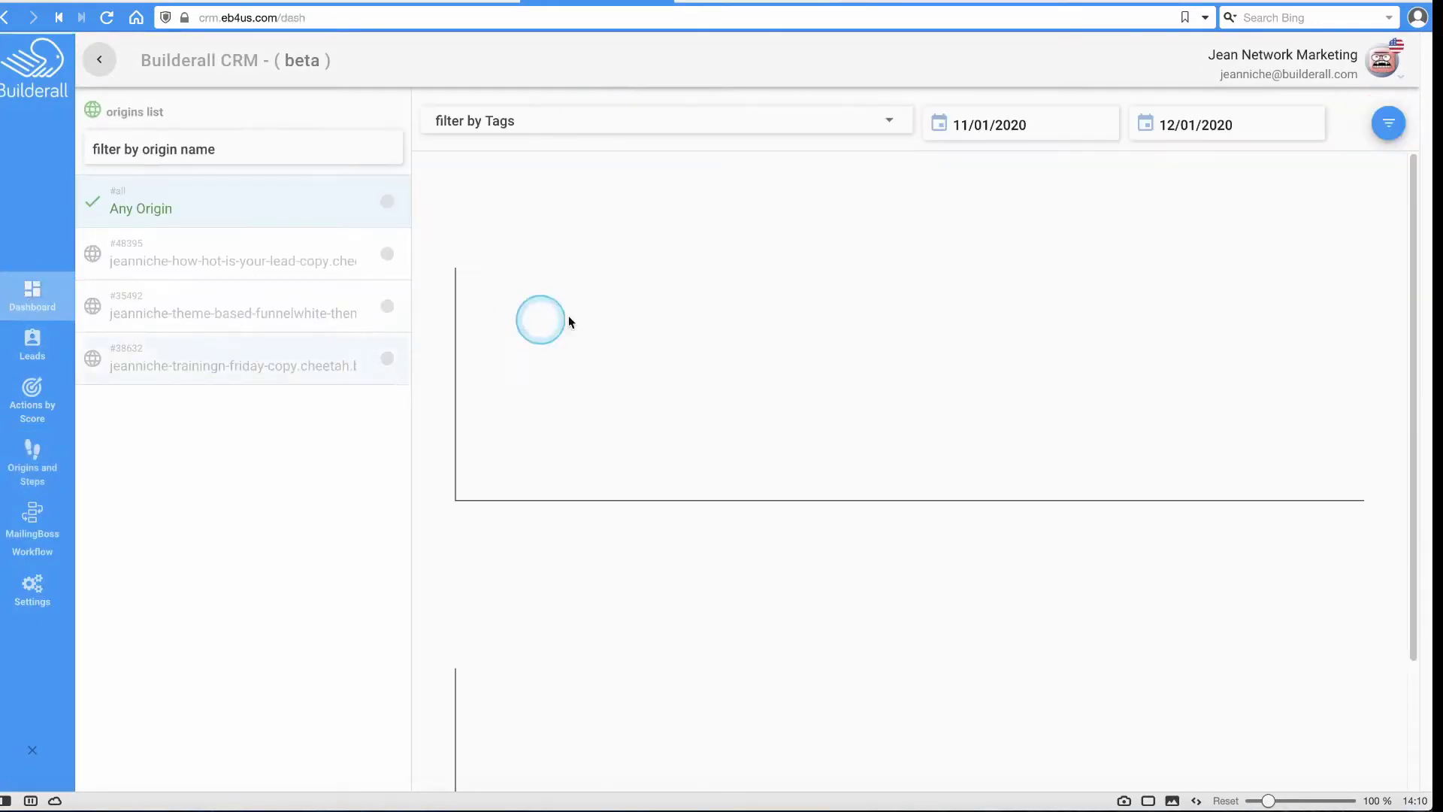
{"action": "left_click", "coordinate": [3, 349]}
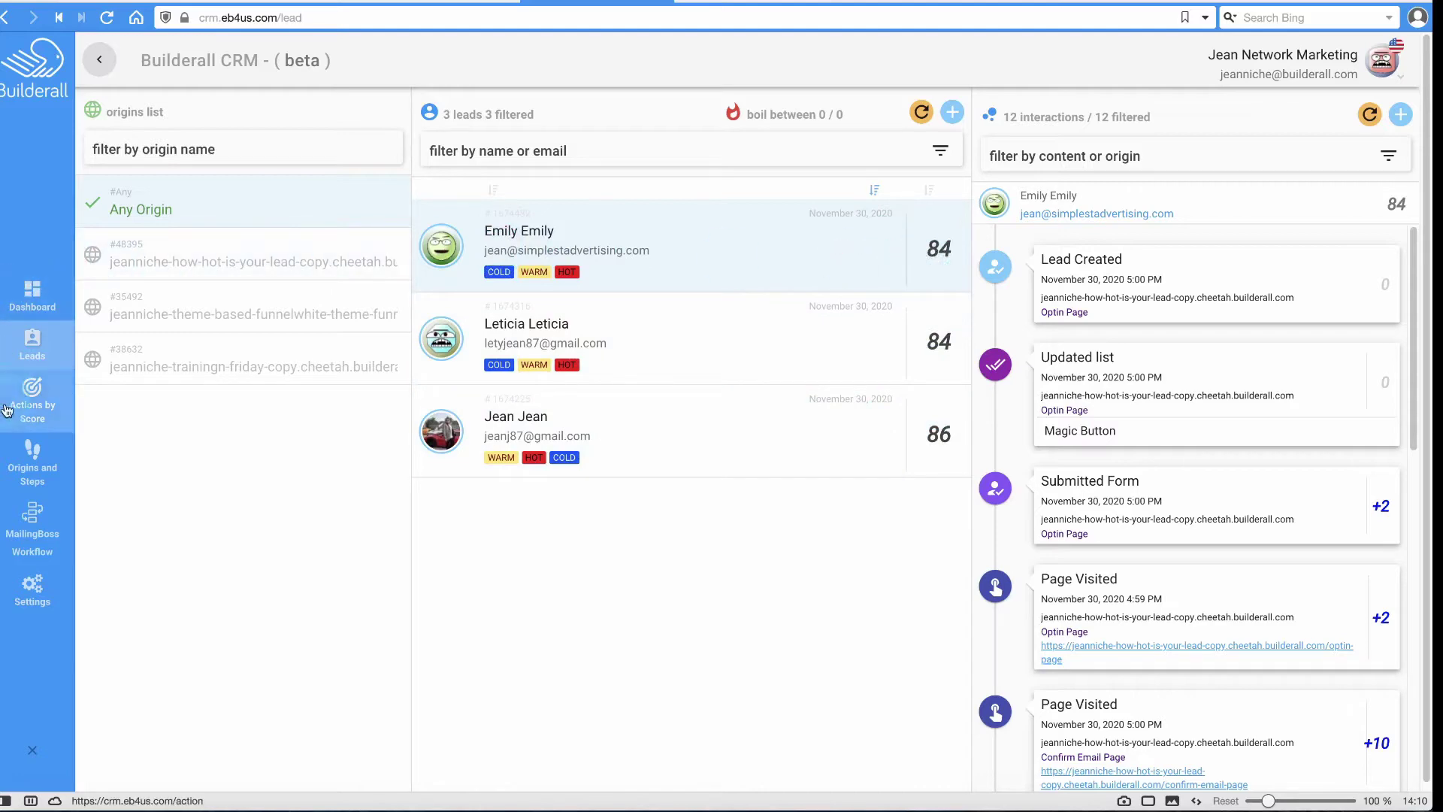
- Set the origin score of the Guide to Join step in the how-hot-is-your-lead-copy origin to 50 and save the update
{"action": "left_click", "coordinate": [33, 471]}
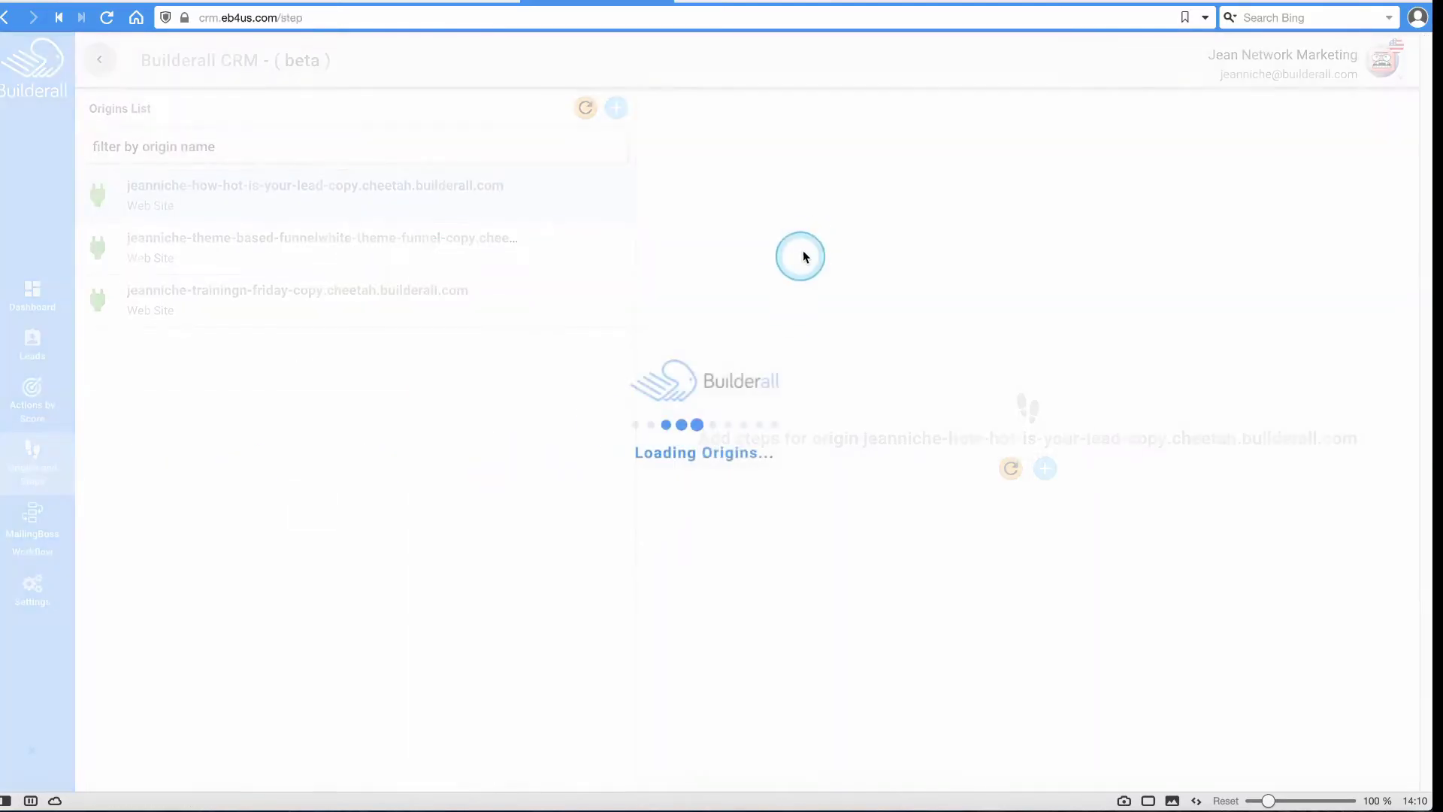
{"action": "left_click", "coordinate": [493, 185]}
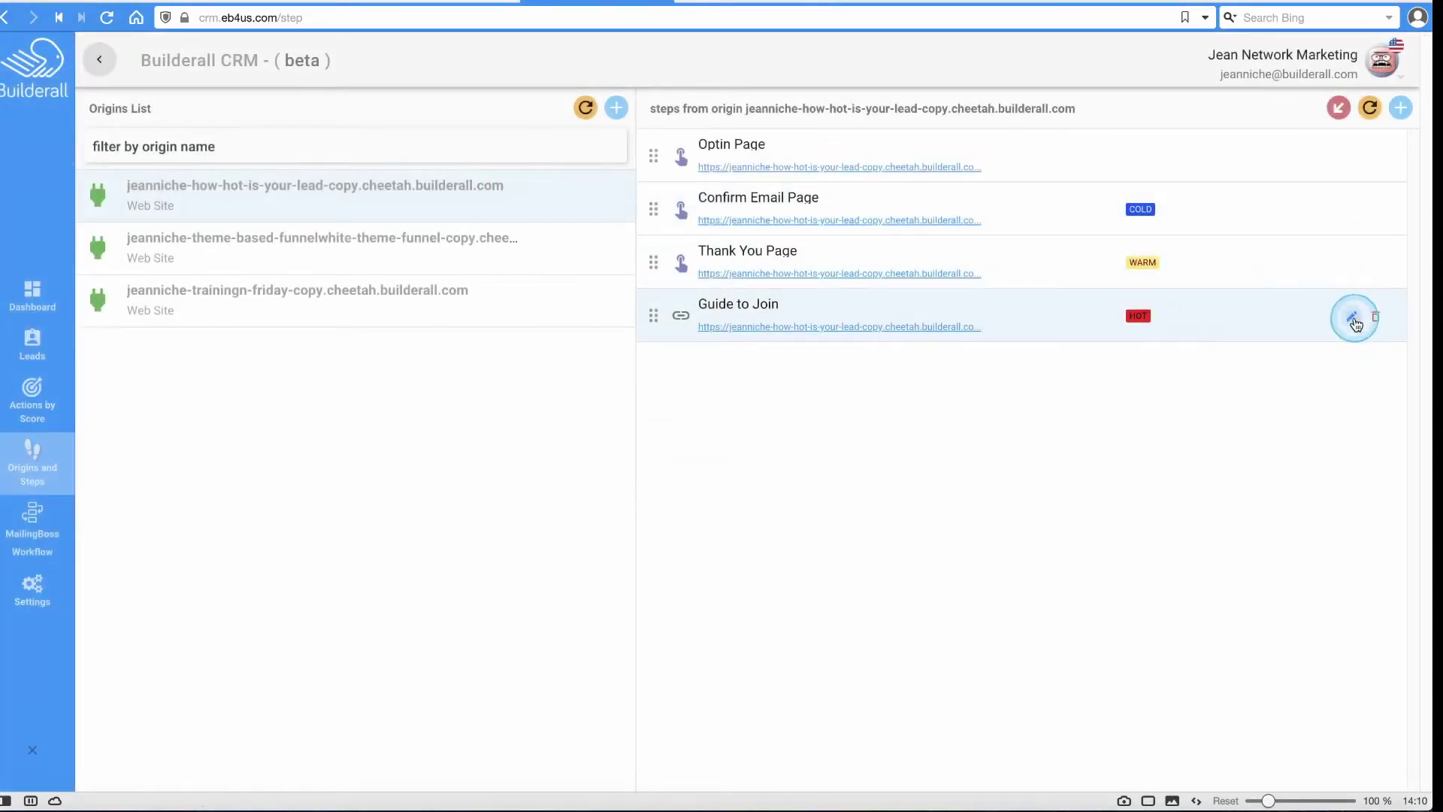
{"action": "left_click", "coordinate": [1354, 319]}
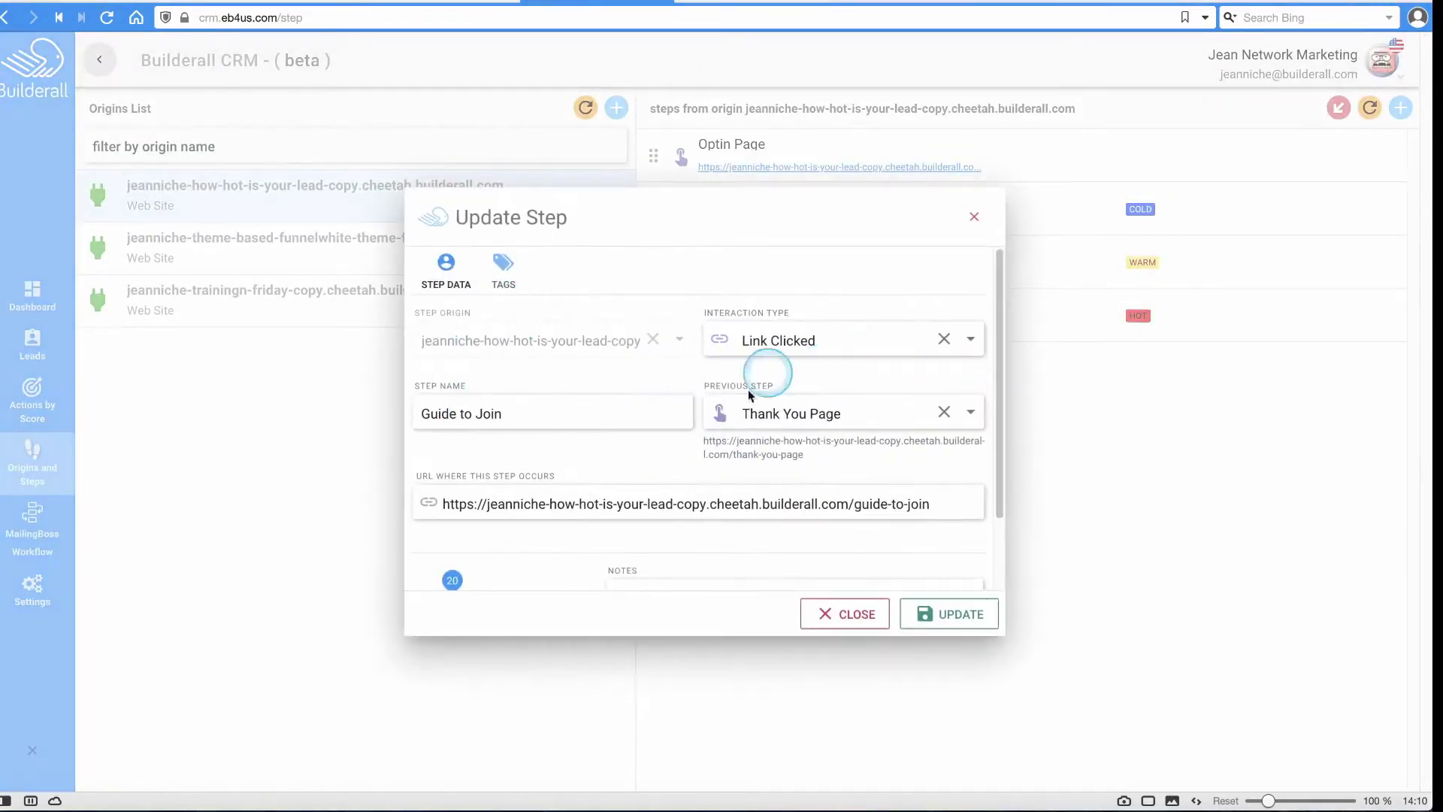
{"action": "left_click", "coordinate": [504, 266]}
{"action": "left_click", "coordinate": [446, 270]}
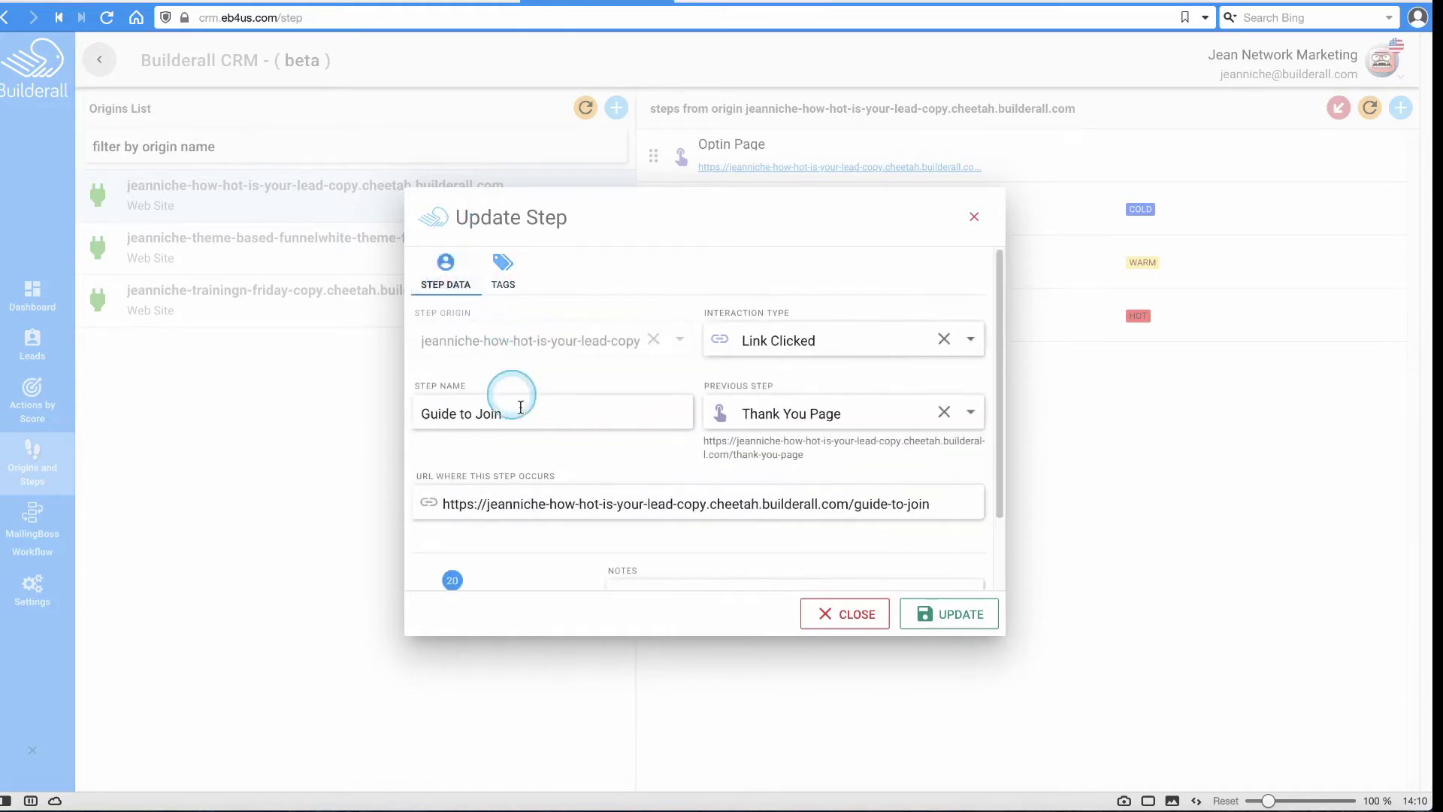
{"action": "scroll", "coordinate": [530, 421], "scroll_direction": "down", "scroll_amount": 2}
{"action": "left_click", "coordinate": [451, 518]}
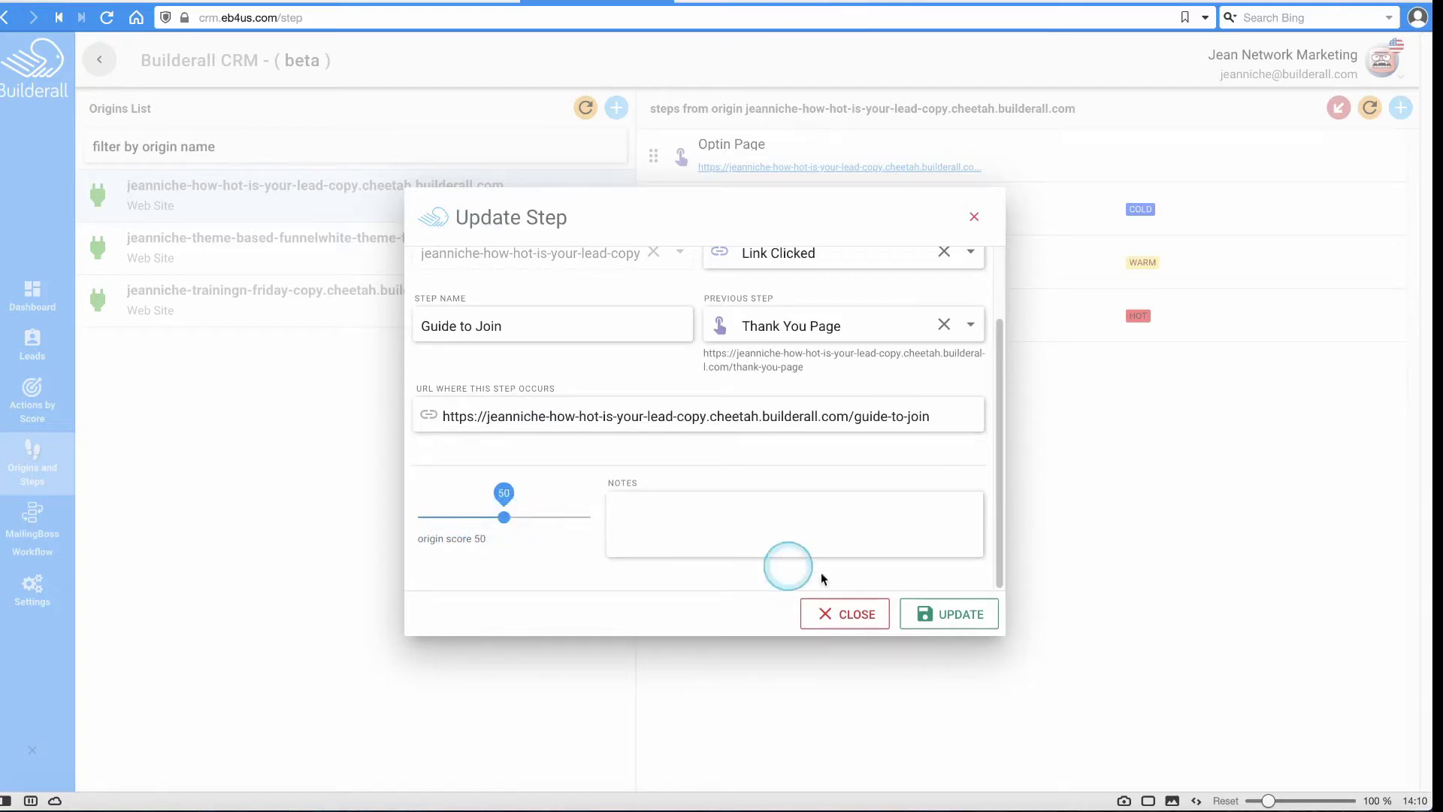
{"action": "left_click", "coordinate": [989, 619]}
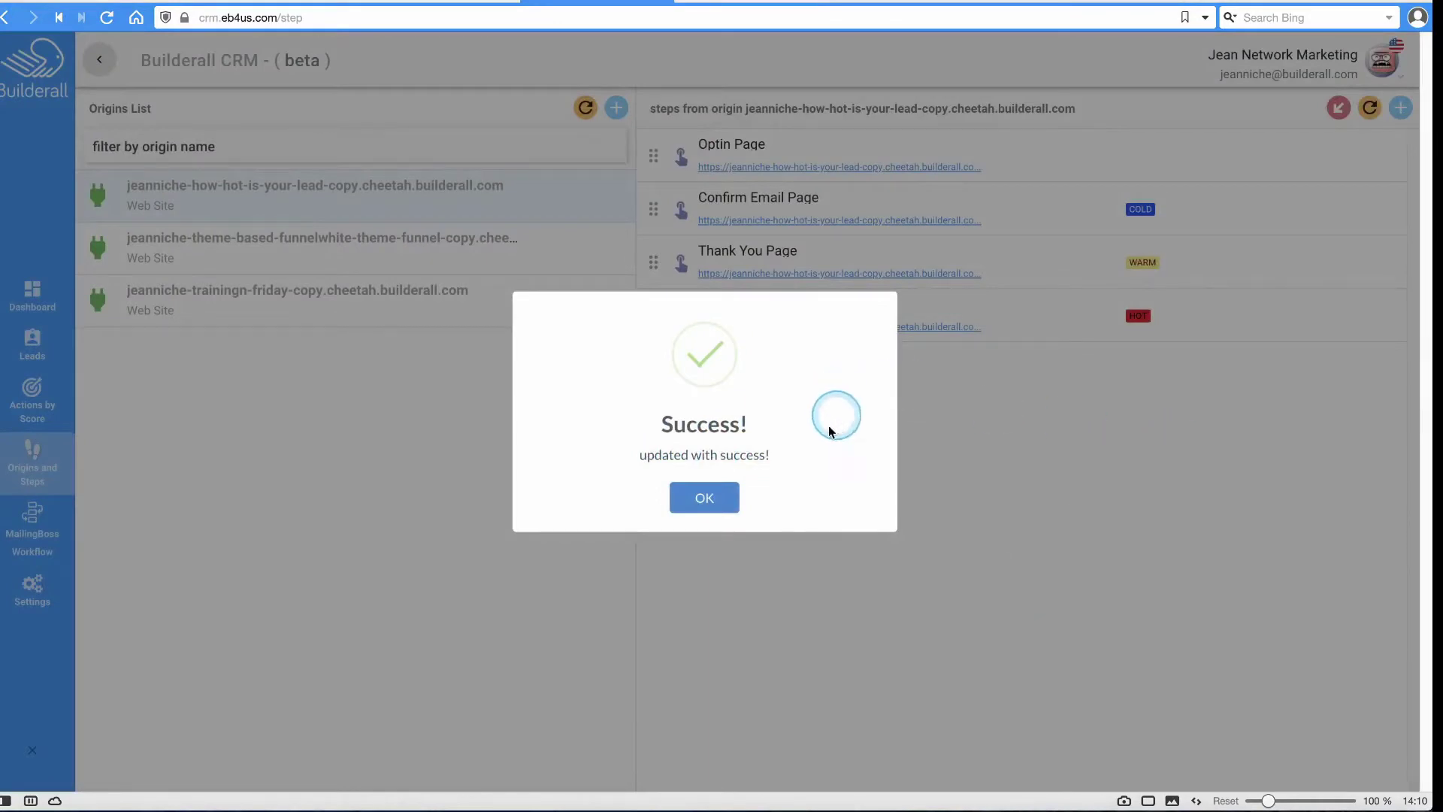
{"action": "left_click", "coordinate": [711, 499]}
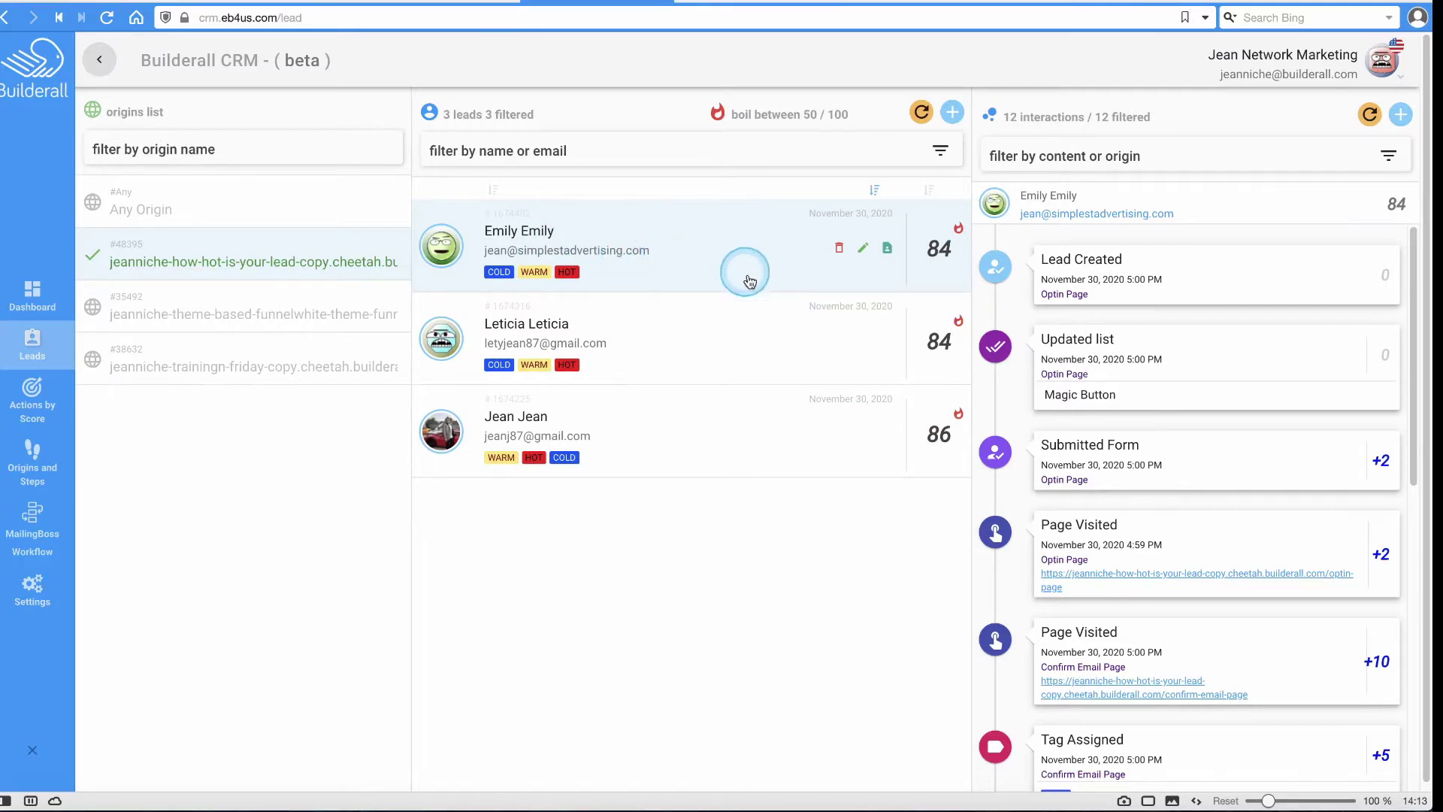
- Start a new score-based action named "buyers" for the how-hot-is-your-lead-copy origin and add the tag BUYERSLIST
{"action": "left_click", "coordinate": [33, 399]}
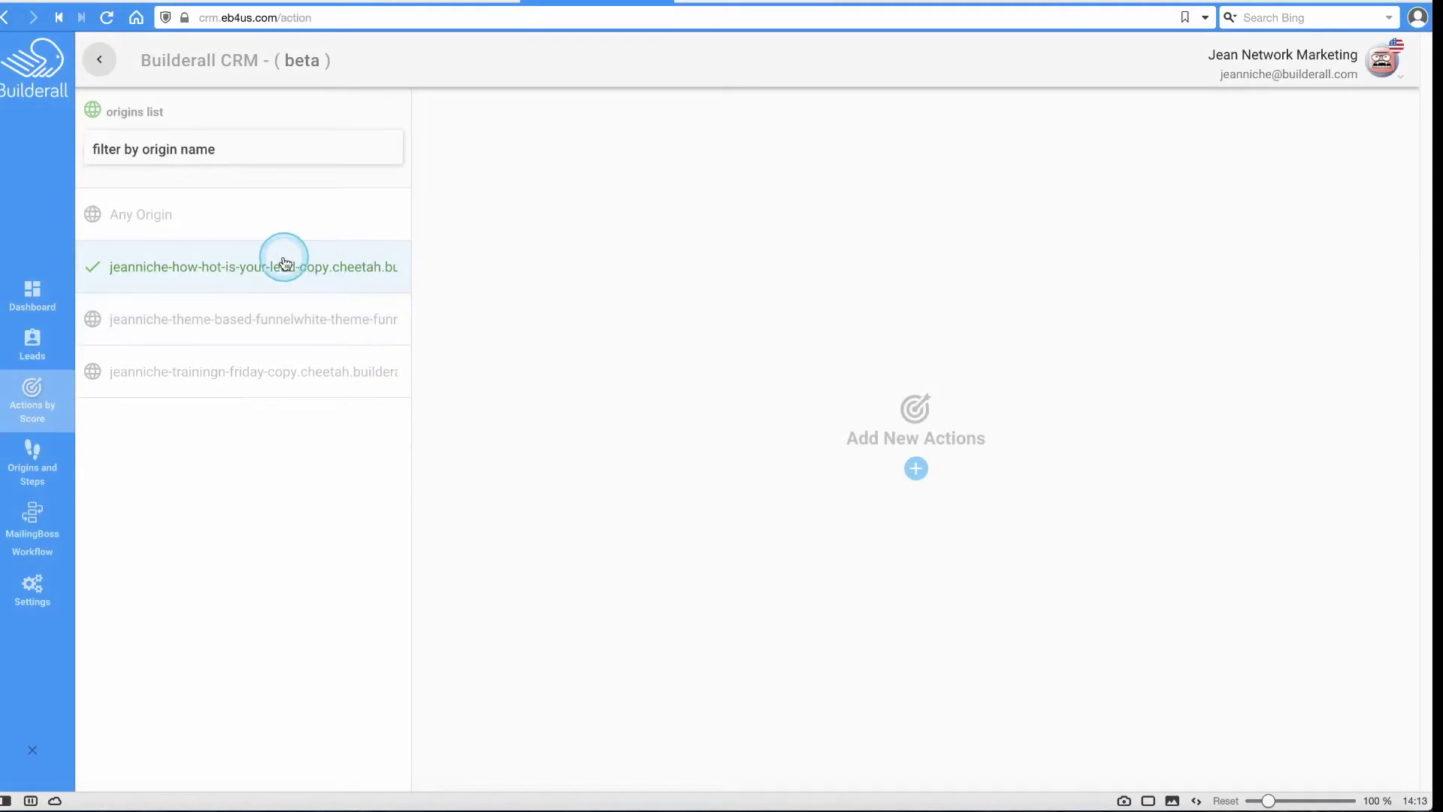
{"action": "left_click", "coordinate": [916, 474]}
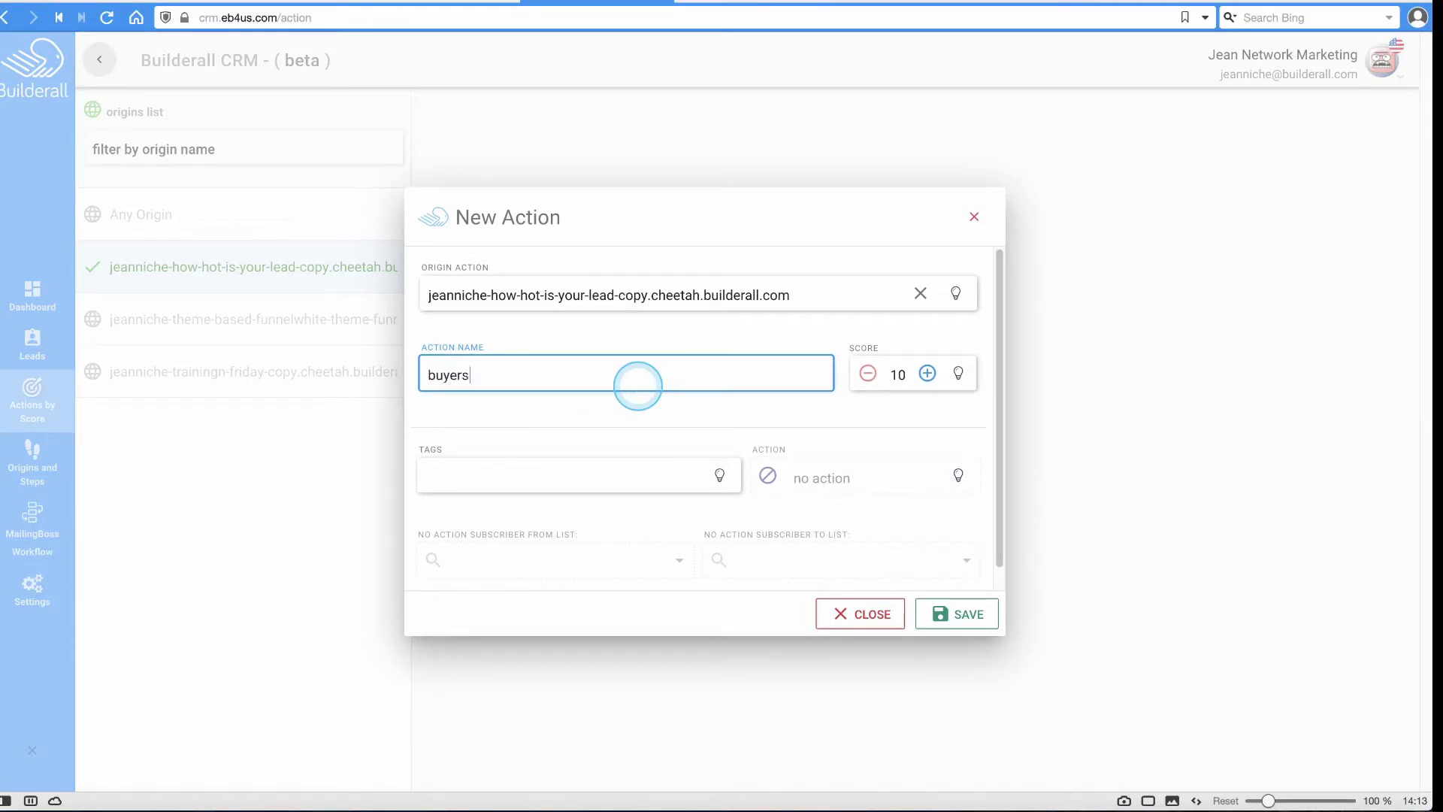
{"action": "left_click", "coordinate": [605, 469]}
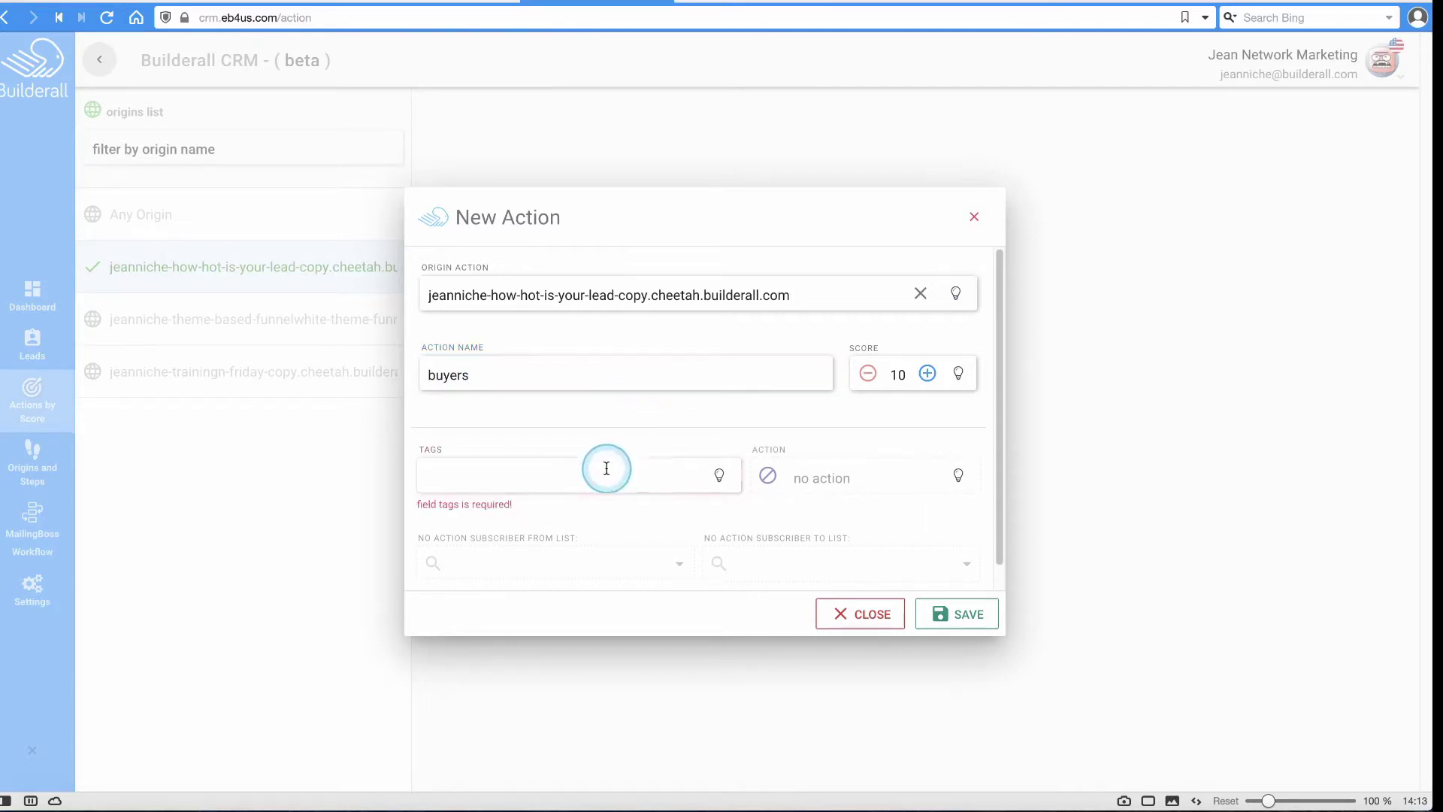
{"action": "type", "text": "buyerslist"}
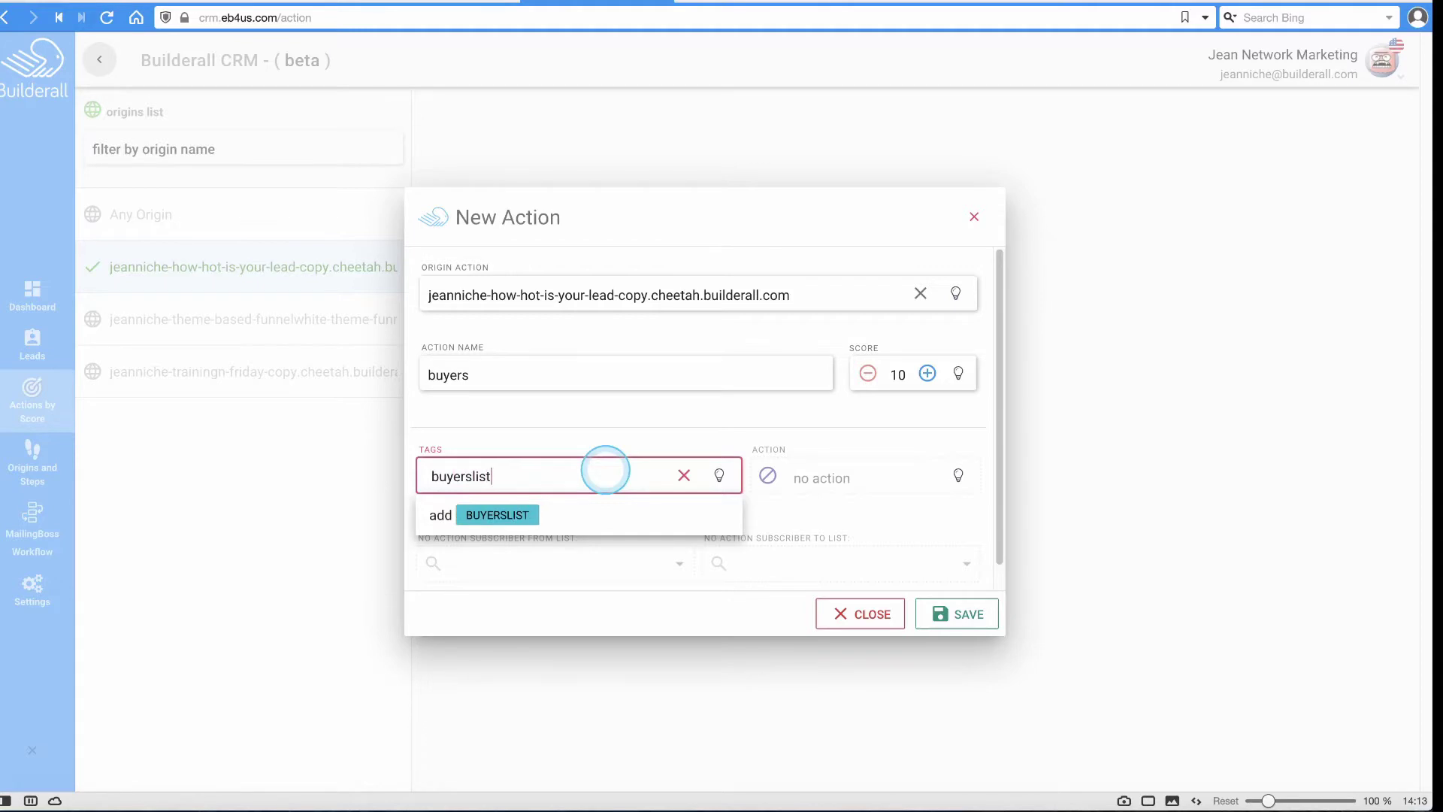
{"action": "key", "text": "Return"}
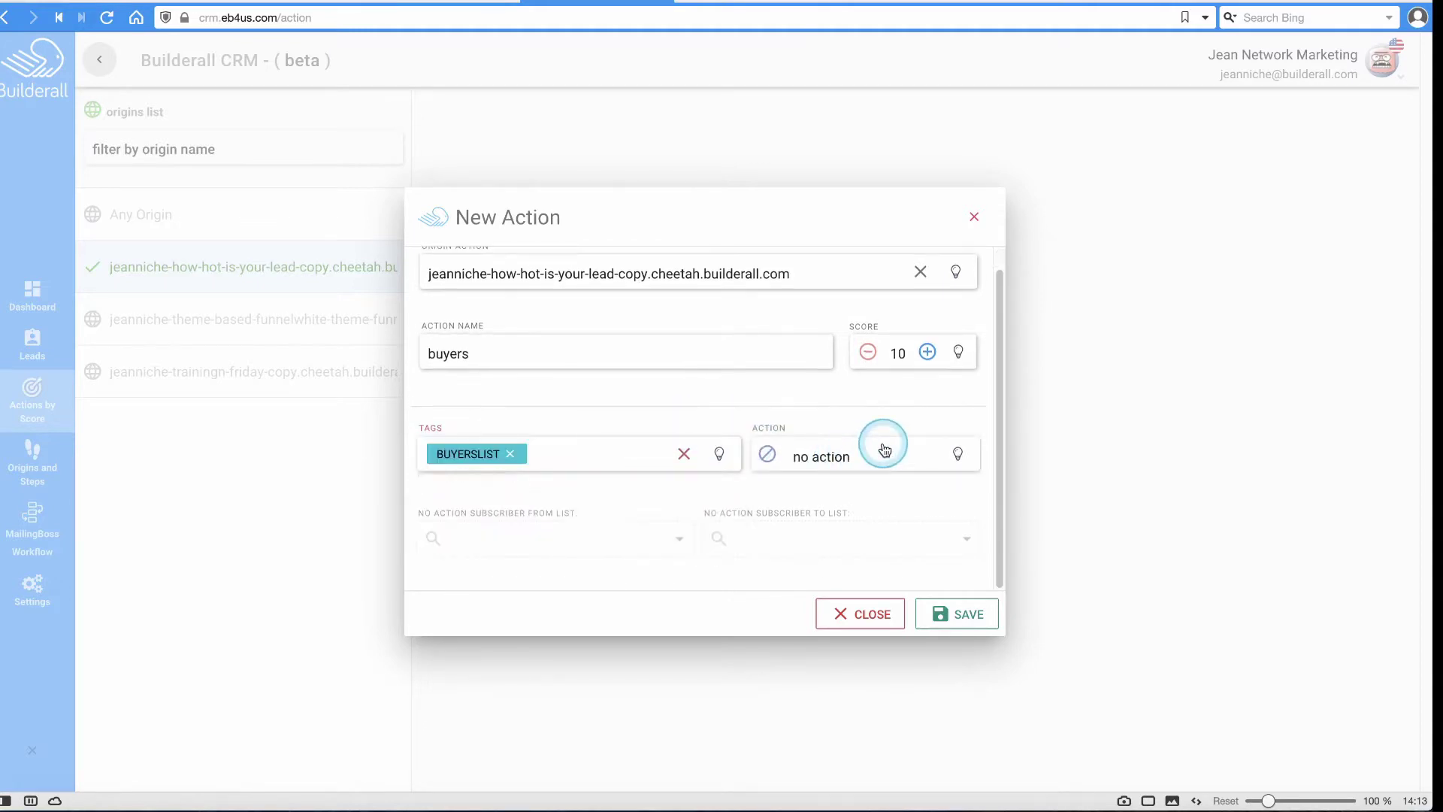
- Set the action to move subscribers from HOT LIST to the Thanksgiving Challenge list
{"action": "left_click", "coordinate": [880, 452]}
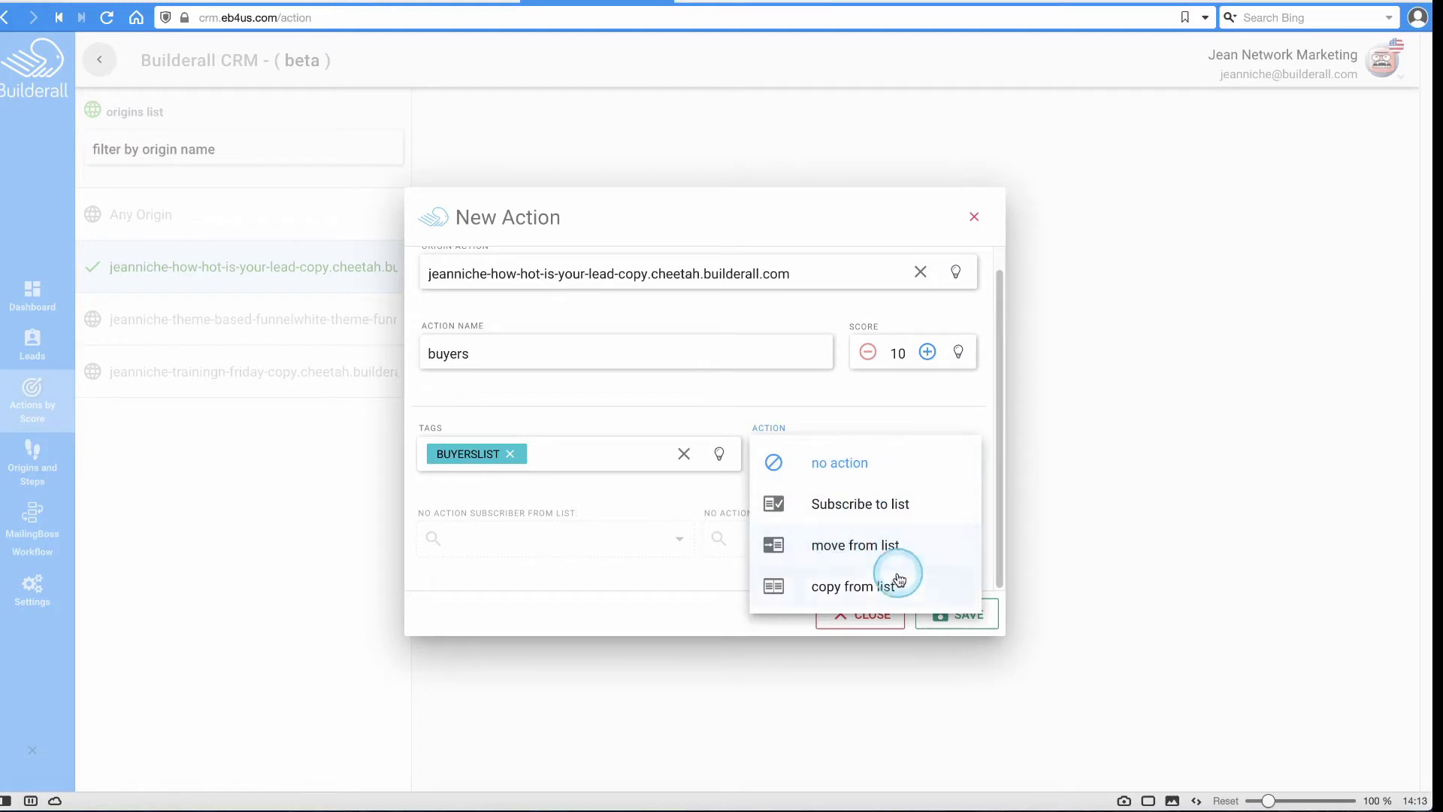
{"action": "left_click", "coordinate": [899, 534]}
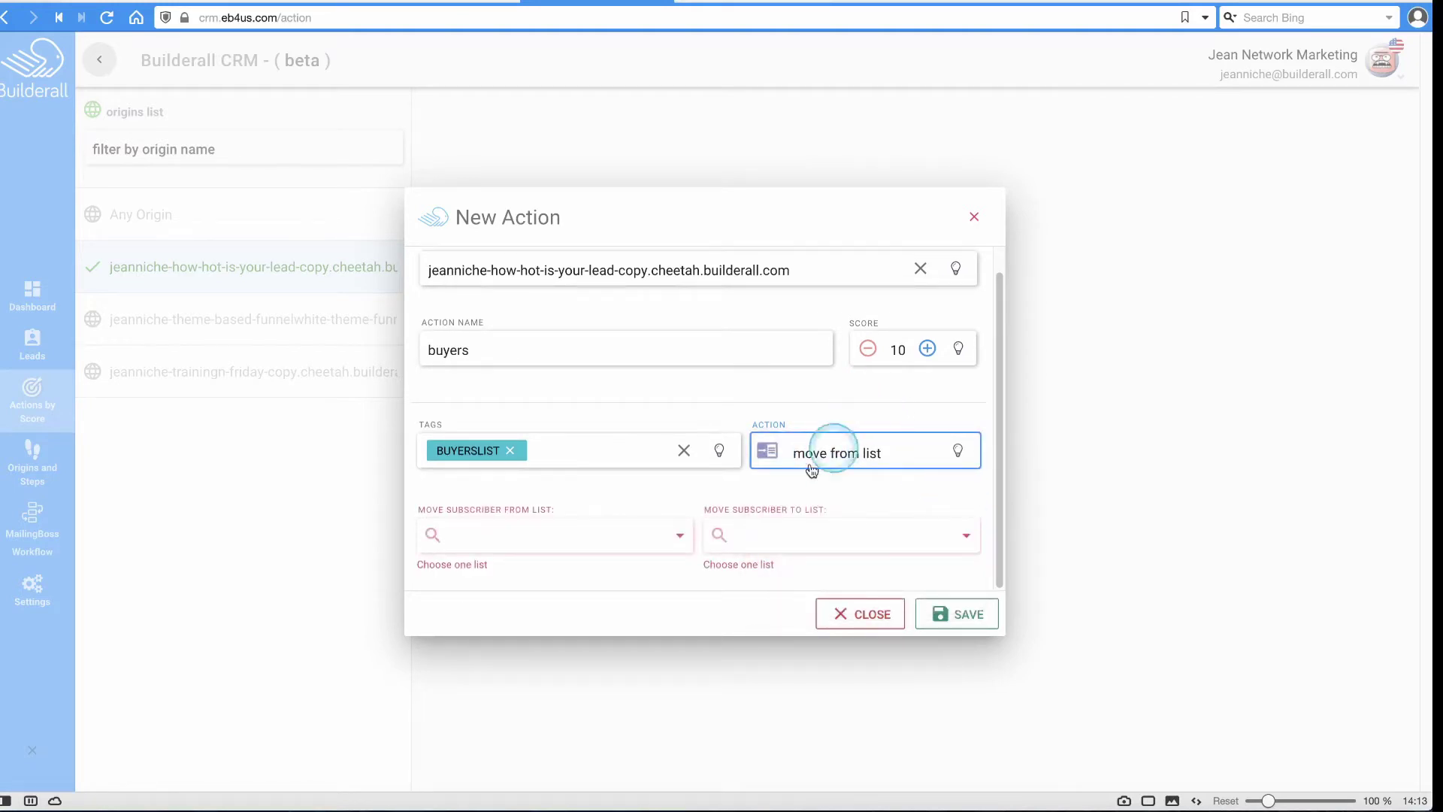
{"action": "left_click", "coordinate": [534, 531]}
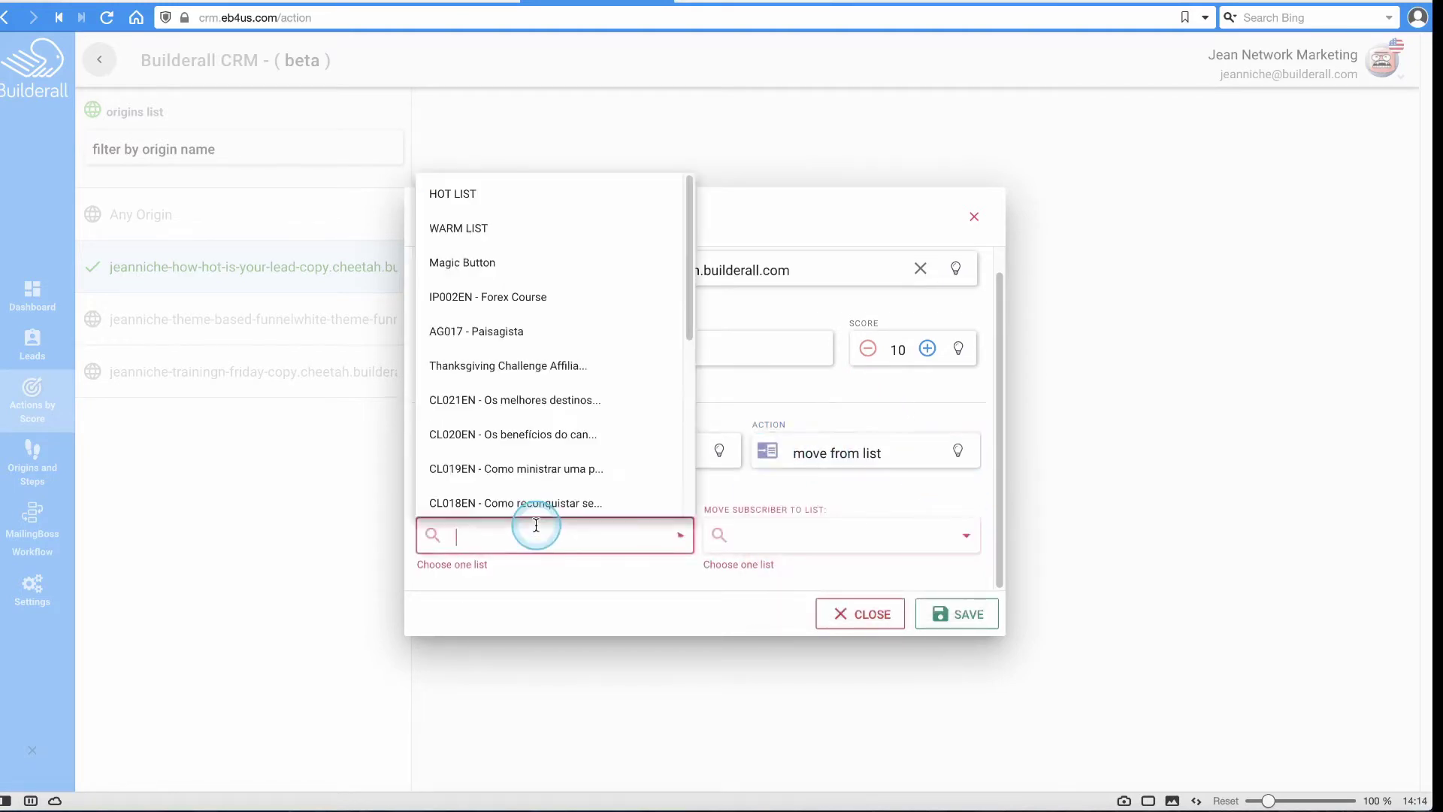
{"action": "left_click", "coordinate": [475, 194]}
{"action": "left_click", "coordinate": [816, 537]}
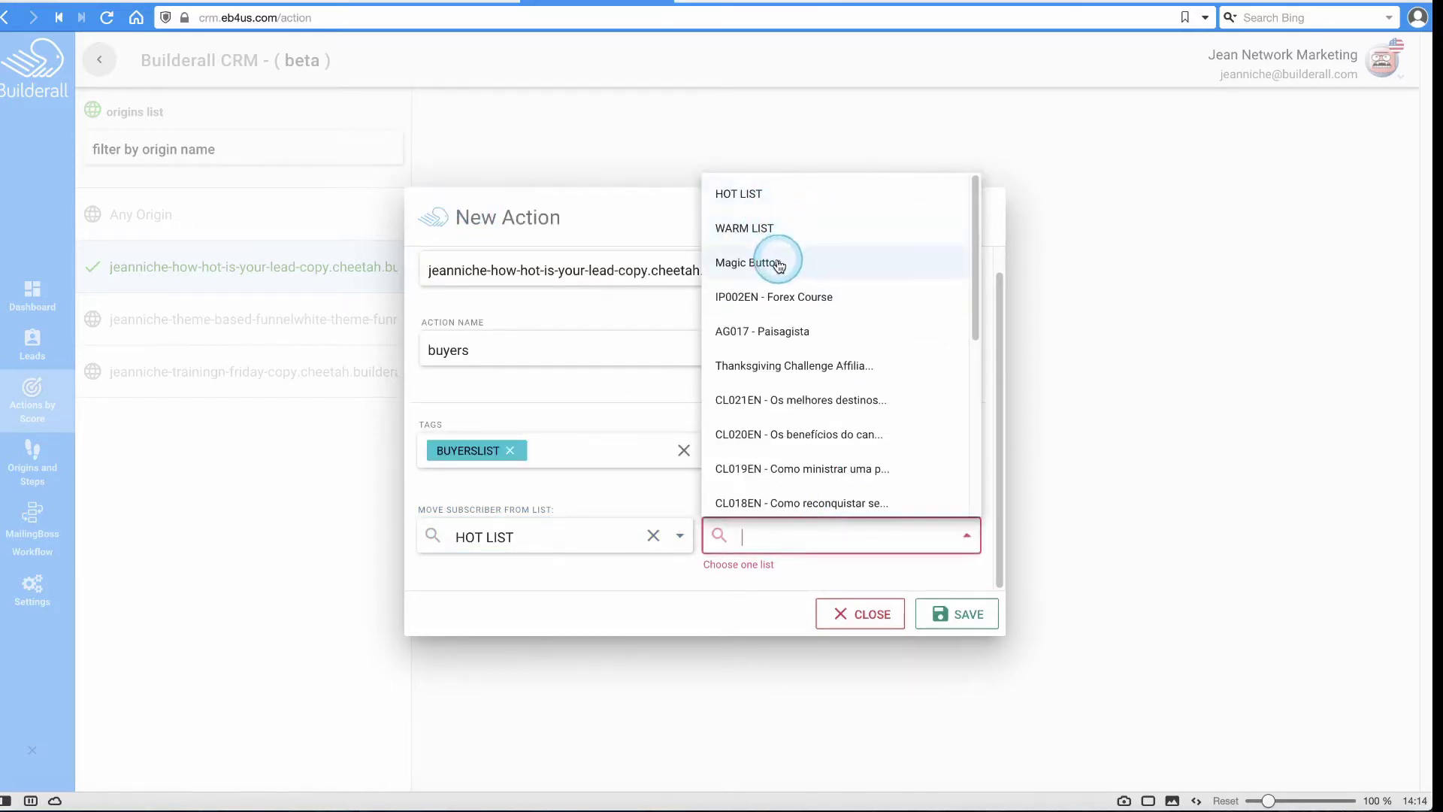
{"action": "left_click", "coordinate": [741, 366]}
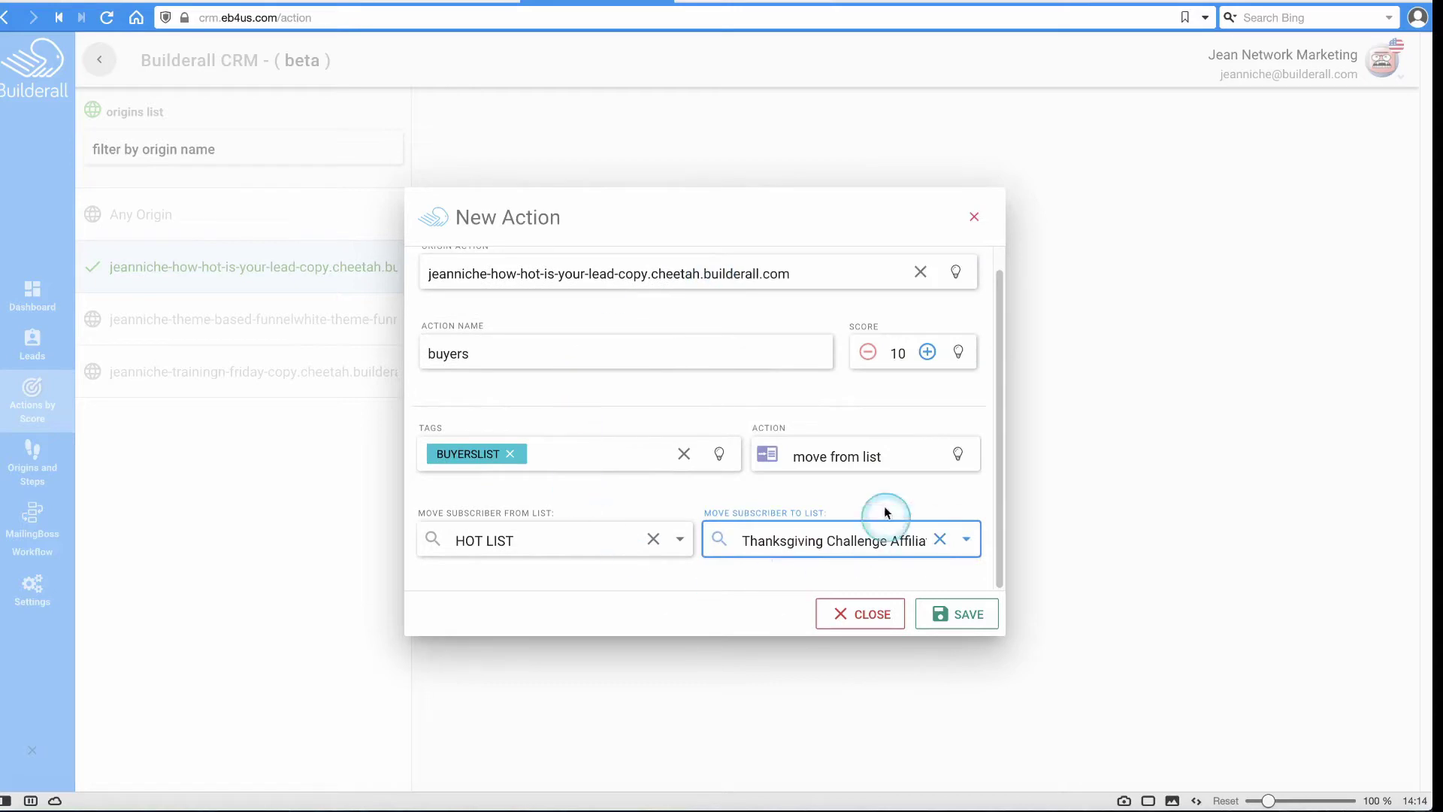
- Set the score that triggers the buyers action to 84 and save the action
{"action": "scroll", "coordinate": [799, 392], "scroll_direction": "up", "scroll_amount": 1}
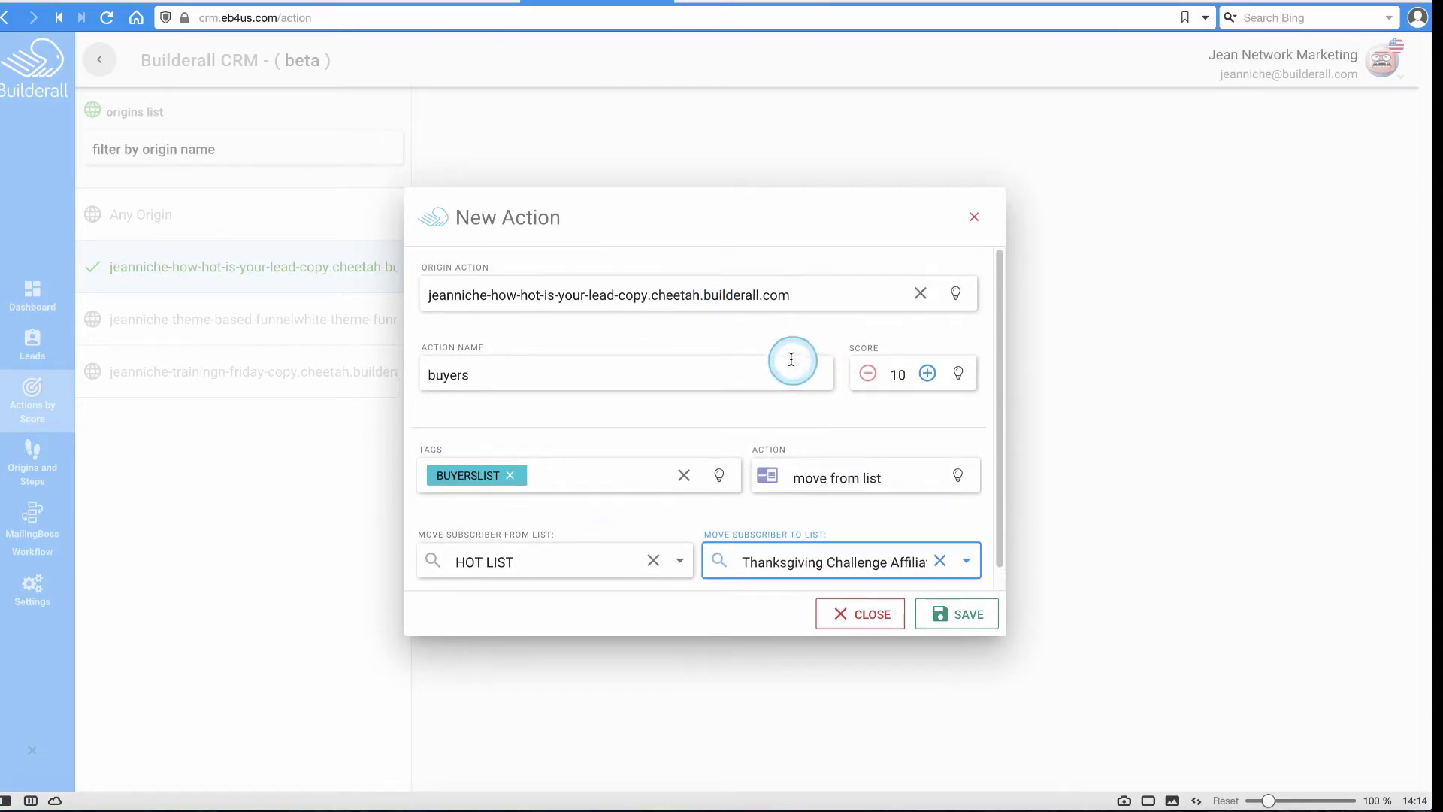
{"action": "double_click", "coordinate": [929, 376]}
{"action": "left_click", "coordinate": [903, 374]}
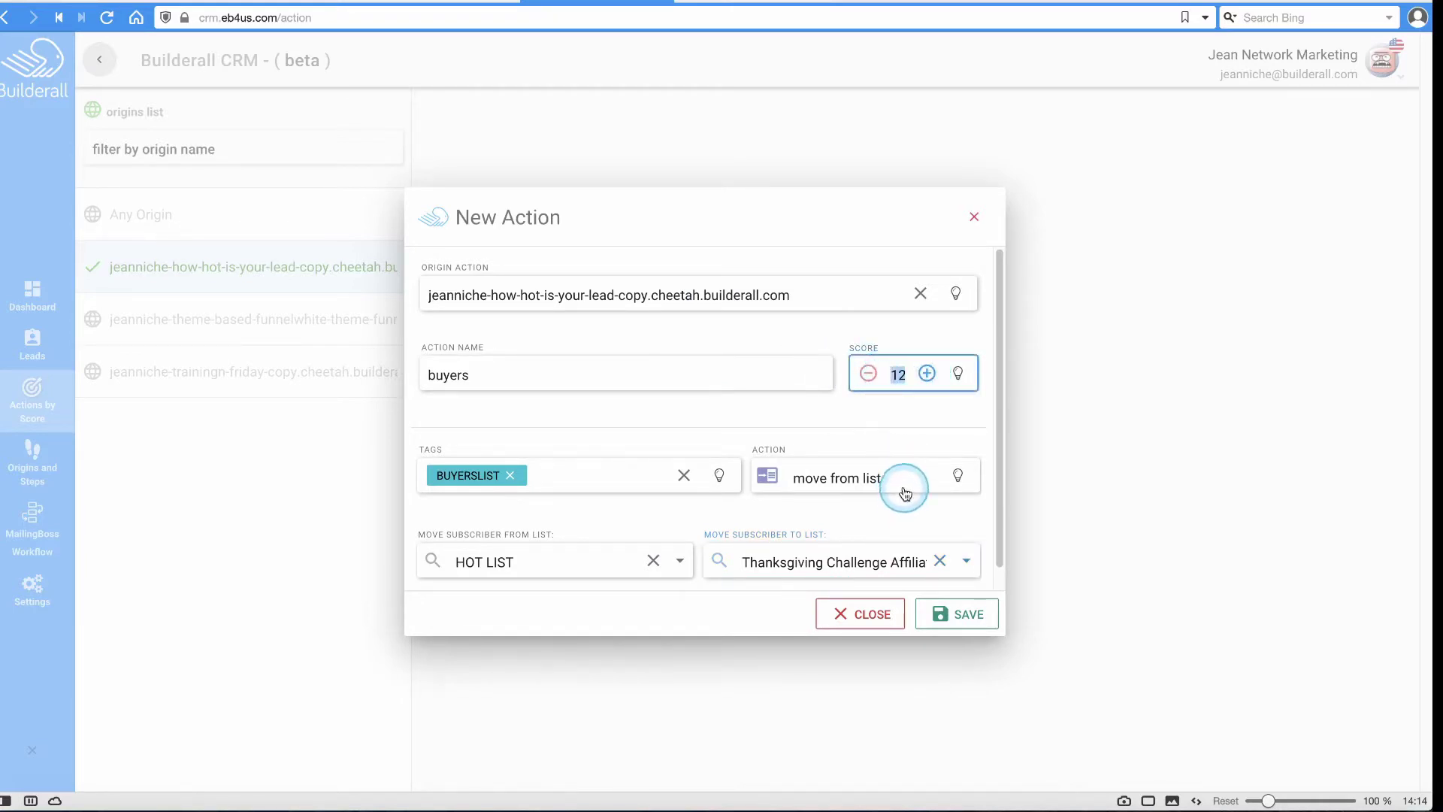
{"action": "type", "text": "34"}
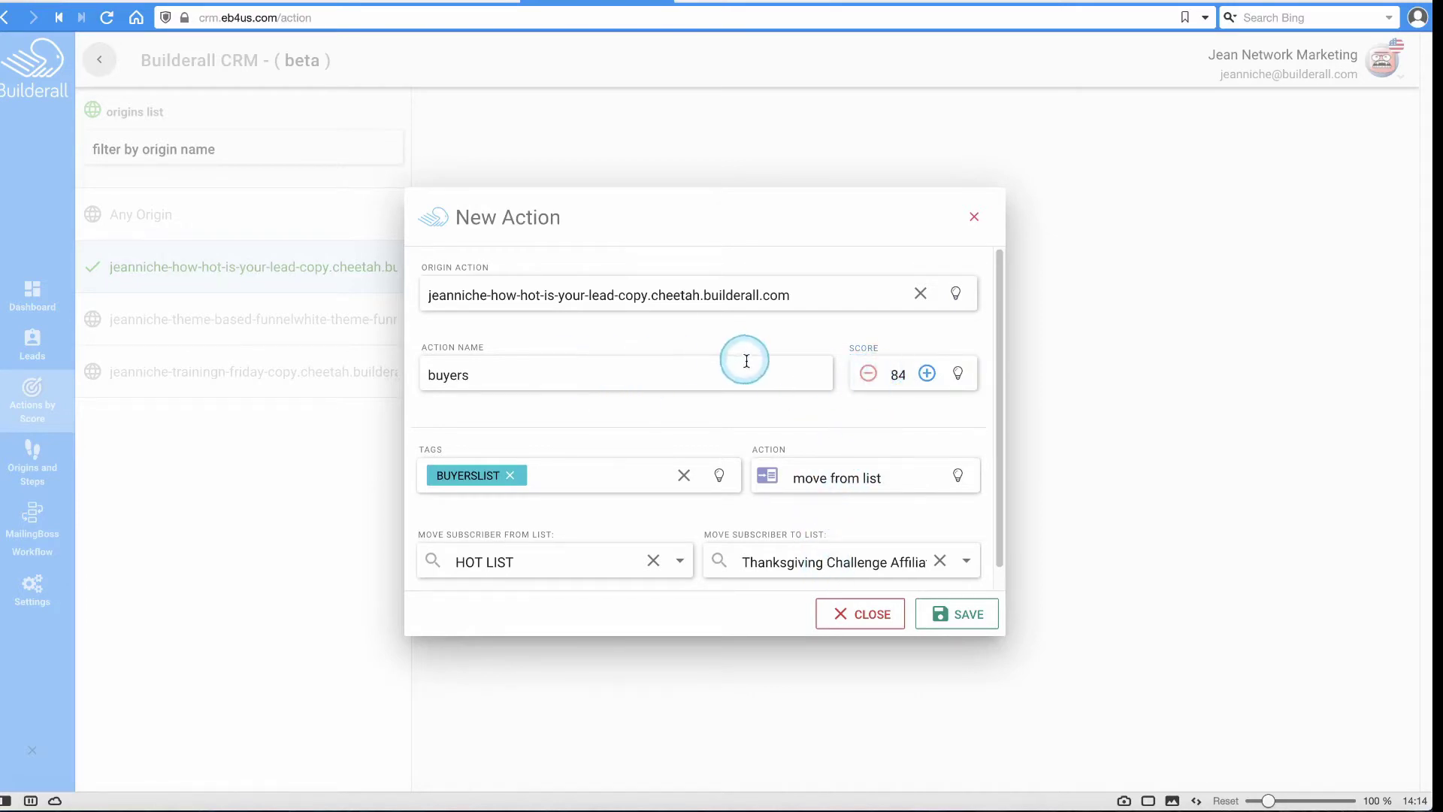
{"action": "left_click", "coordinate": [952, 626]}
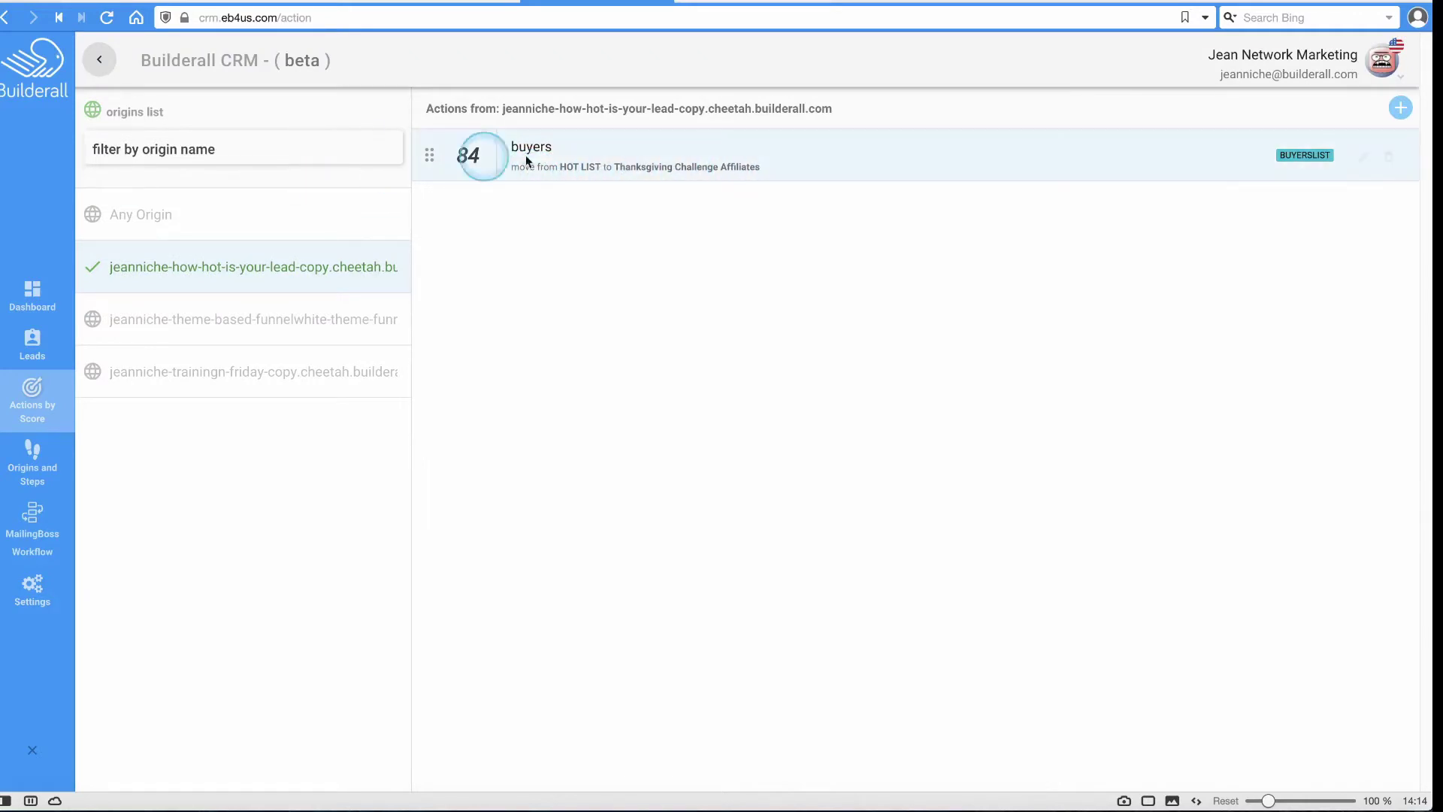
- Refresh the CRM leads for the how-hot-is-your-lead-copy origin and reload the MailingBoss lists overview
{"action": "left_click", "coordinate": [33, 295]}
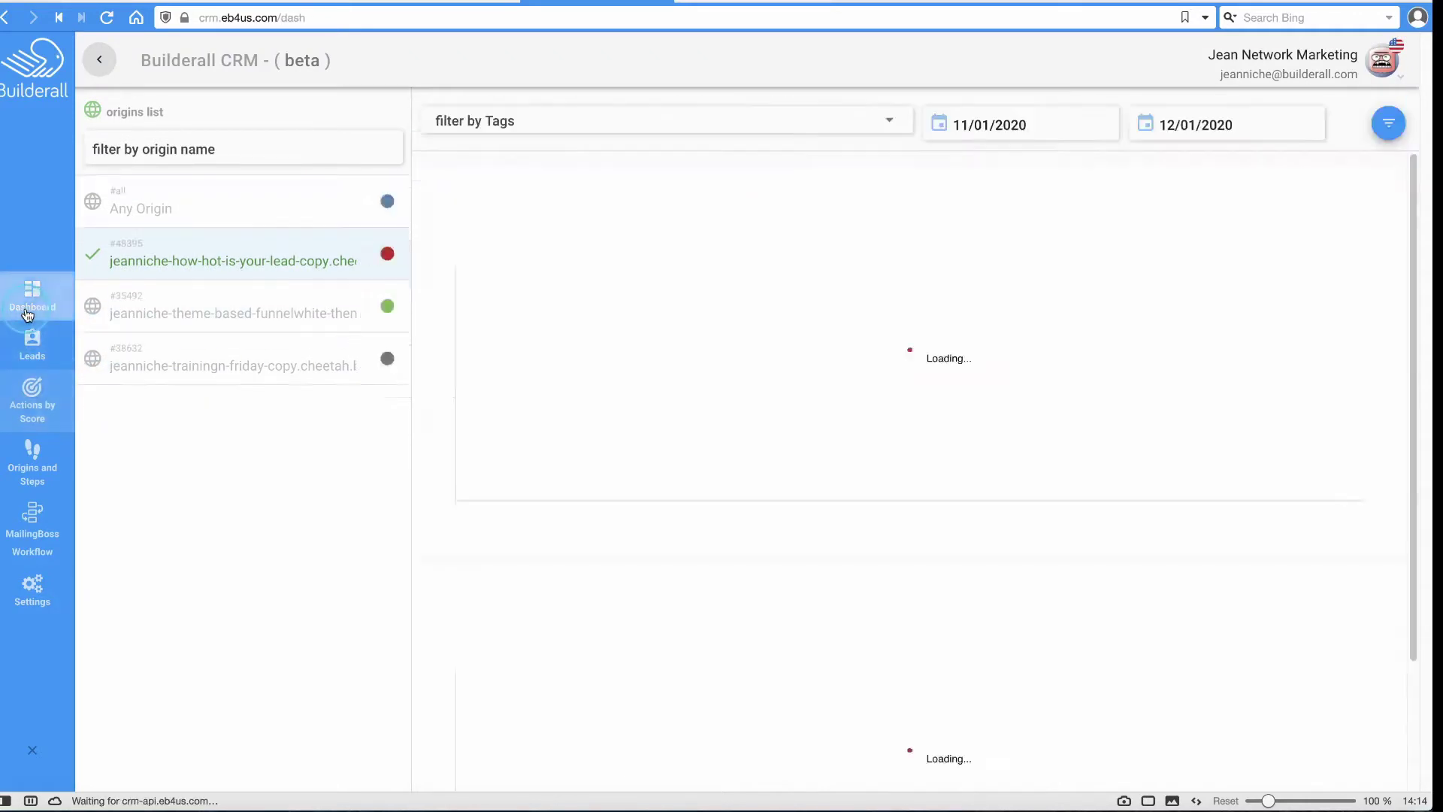
{"action": "left_click", "coordinate": [43, 348]}
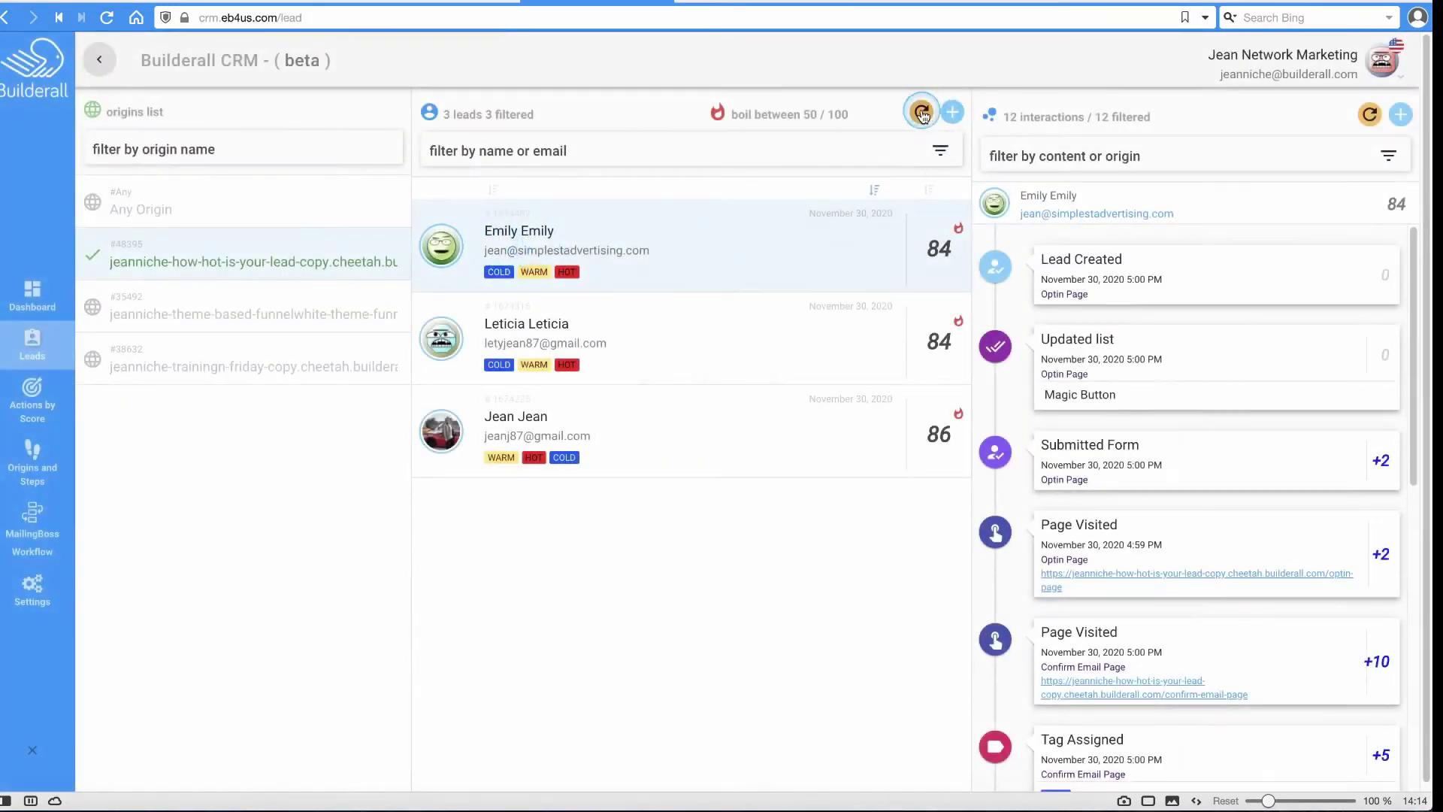
{"action": "left_click", "coordinate": [922, 113]}
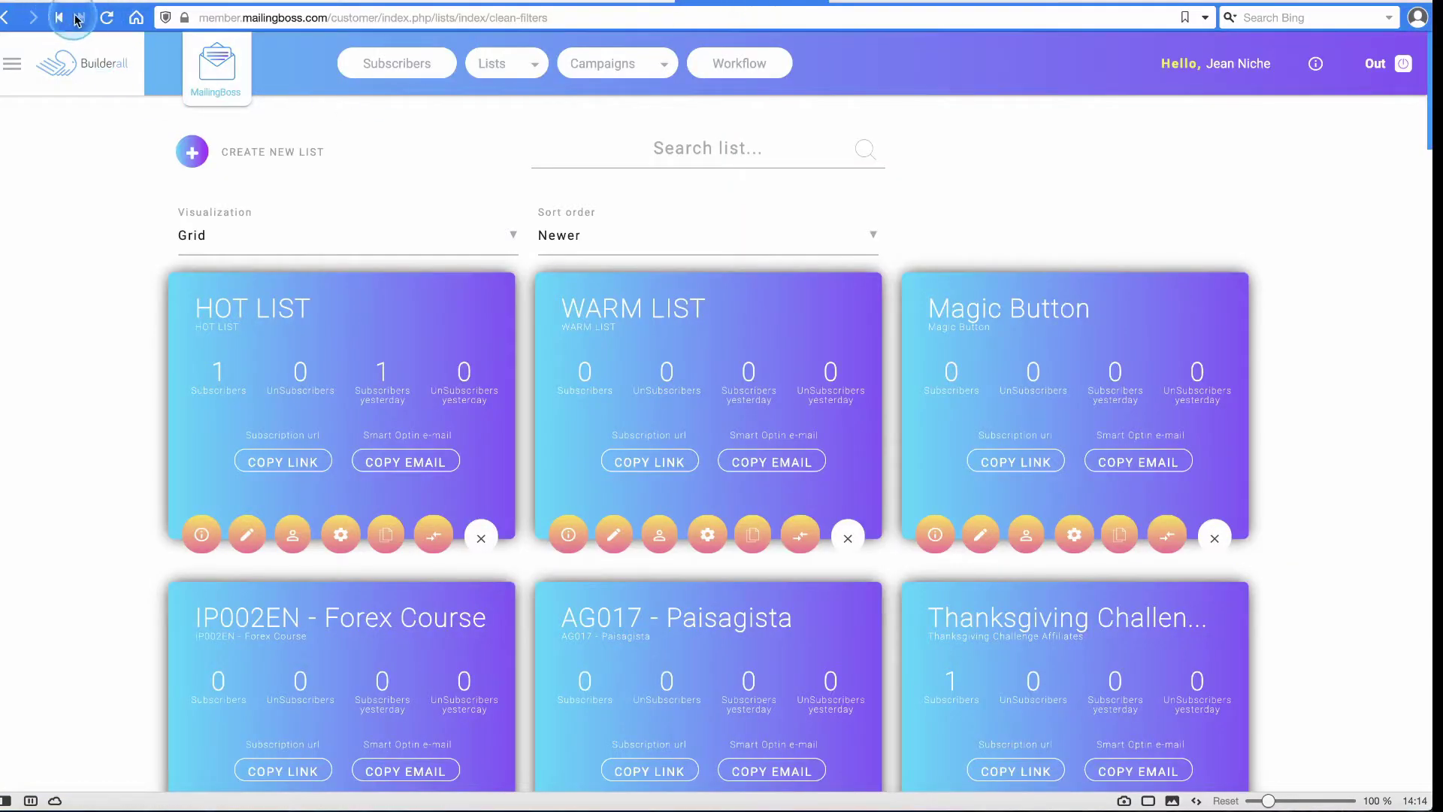
{"action": "left_click", "coordinate": [109, 20]}
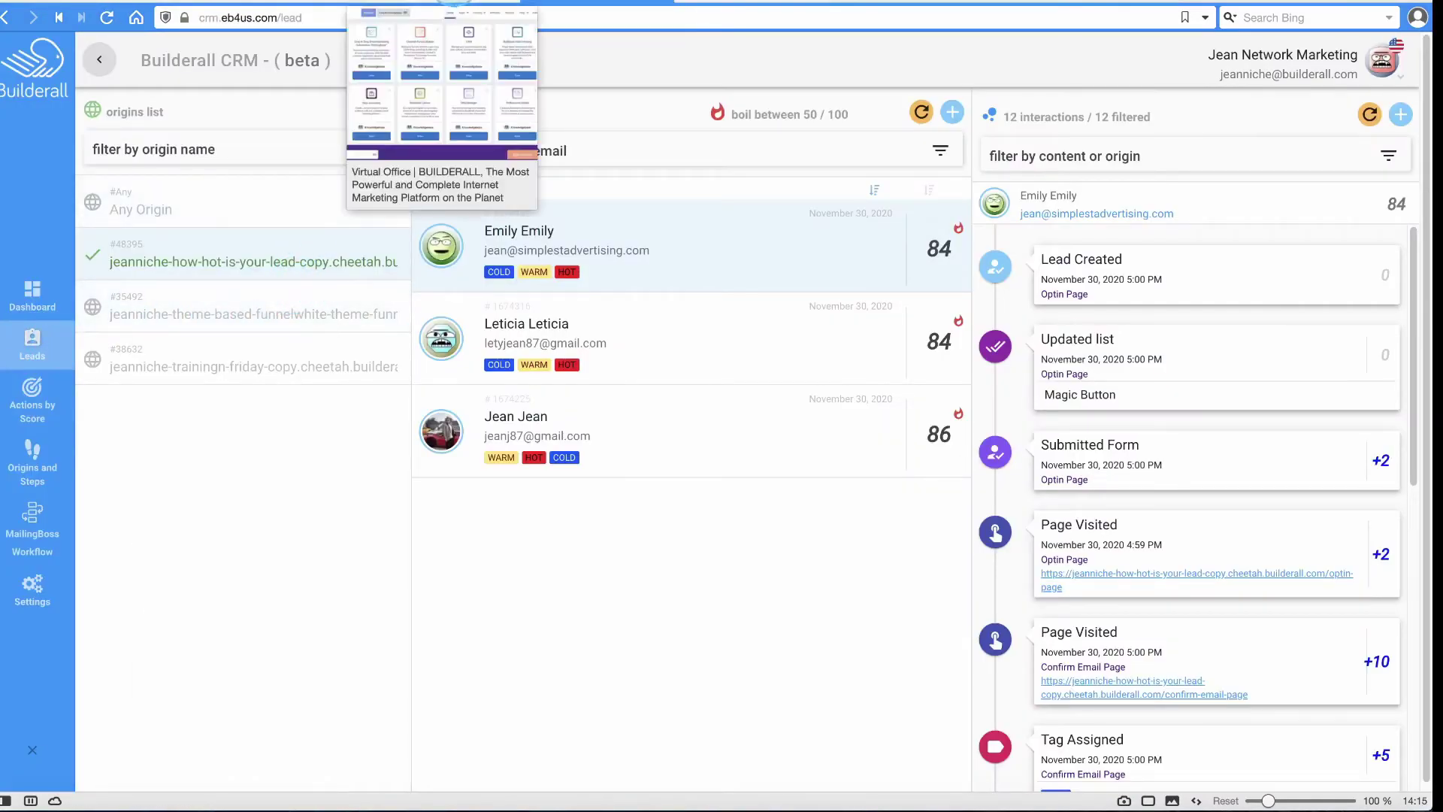
- Open the published How Hot Is Your Lead website from the Cheetah Website Builder's site list
{"action": "left_click", "coordinate": [452, 2]}
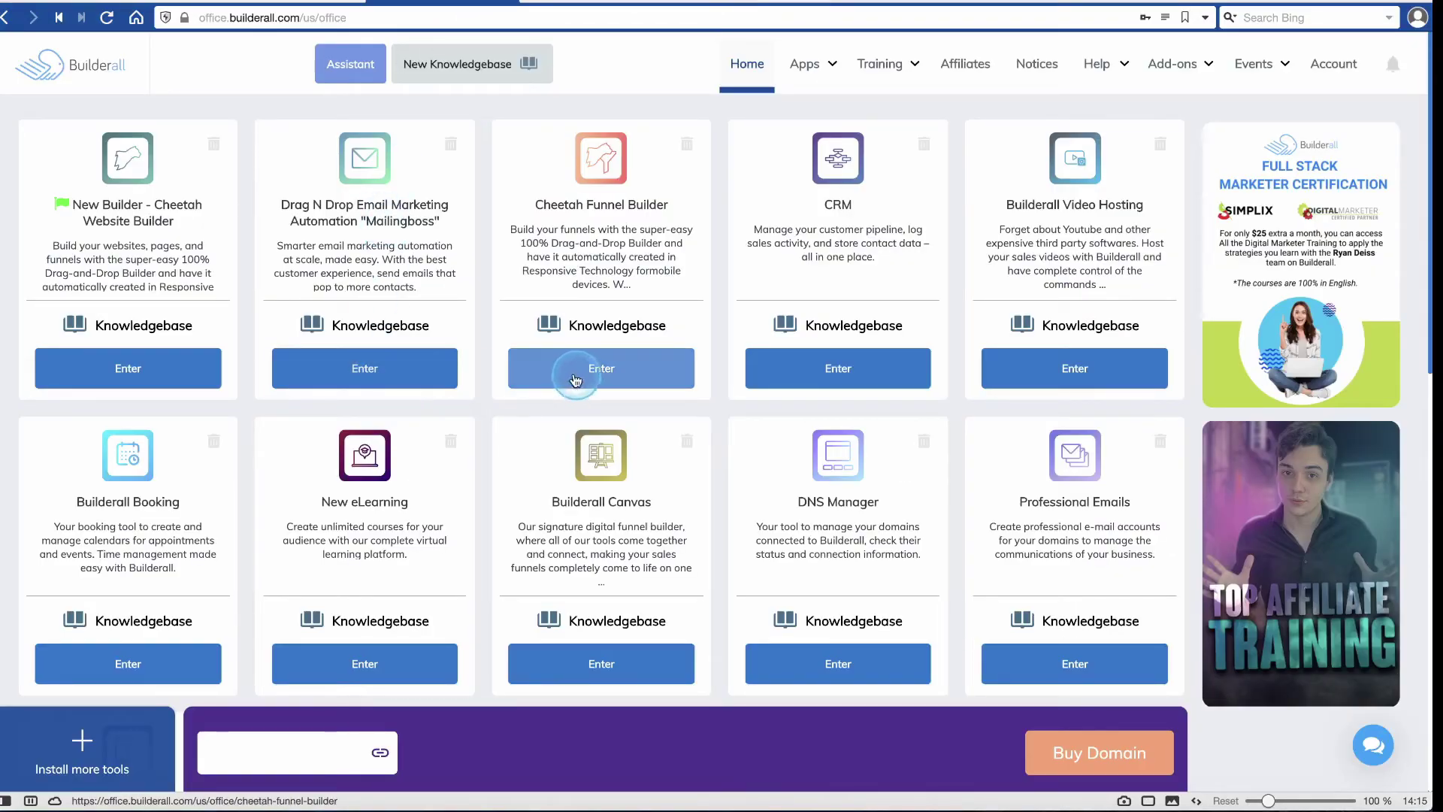
{"action": "left_click", "coordinate": [197, 376]}
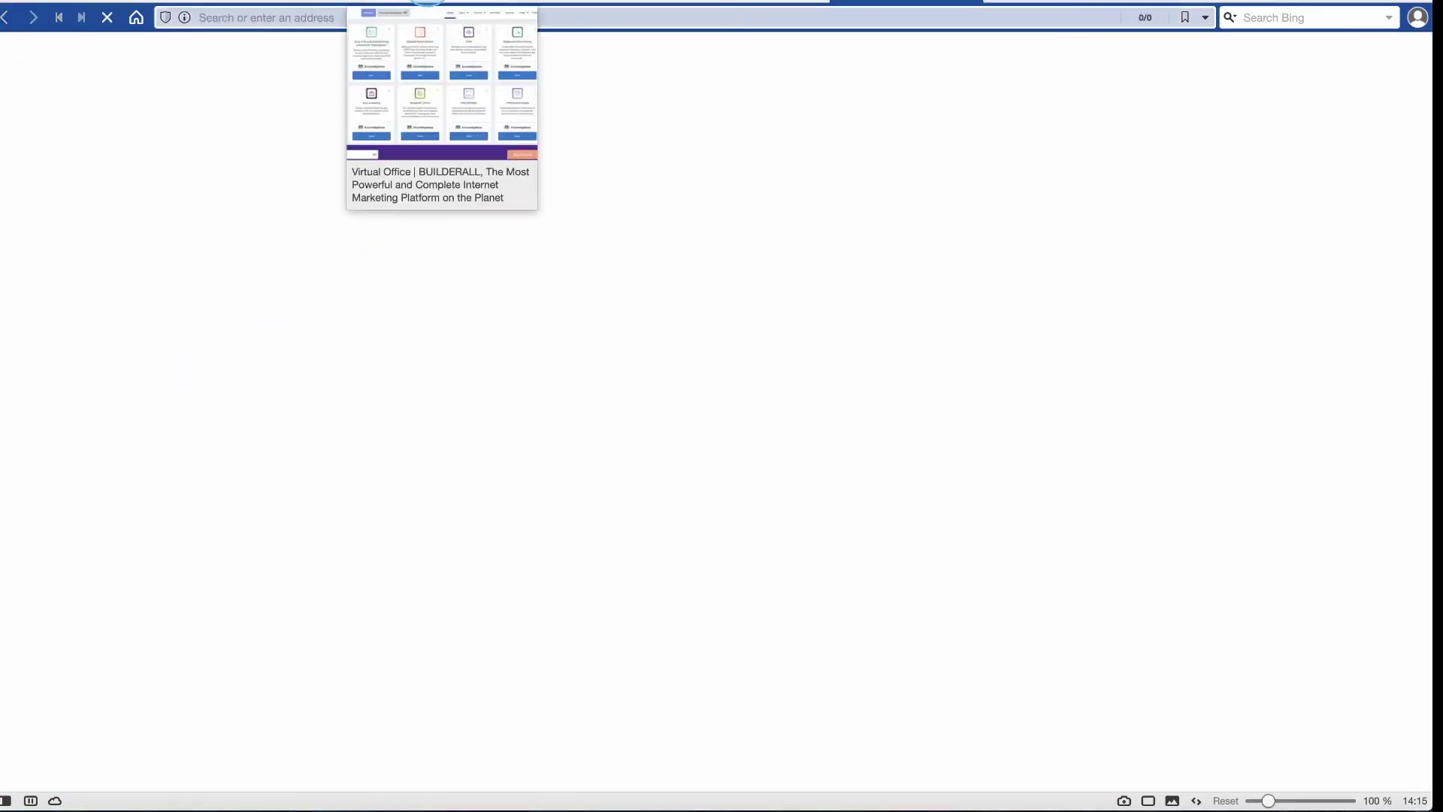
{"action": "left_click", "coordinate": [530, 522]}
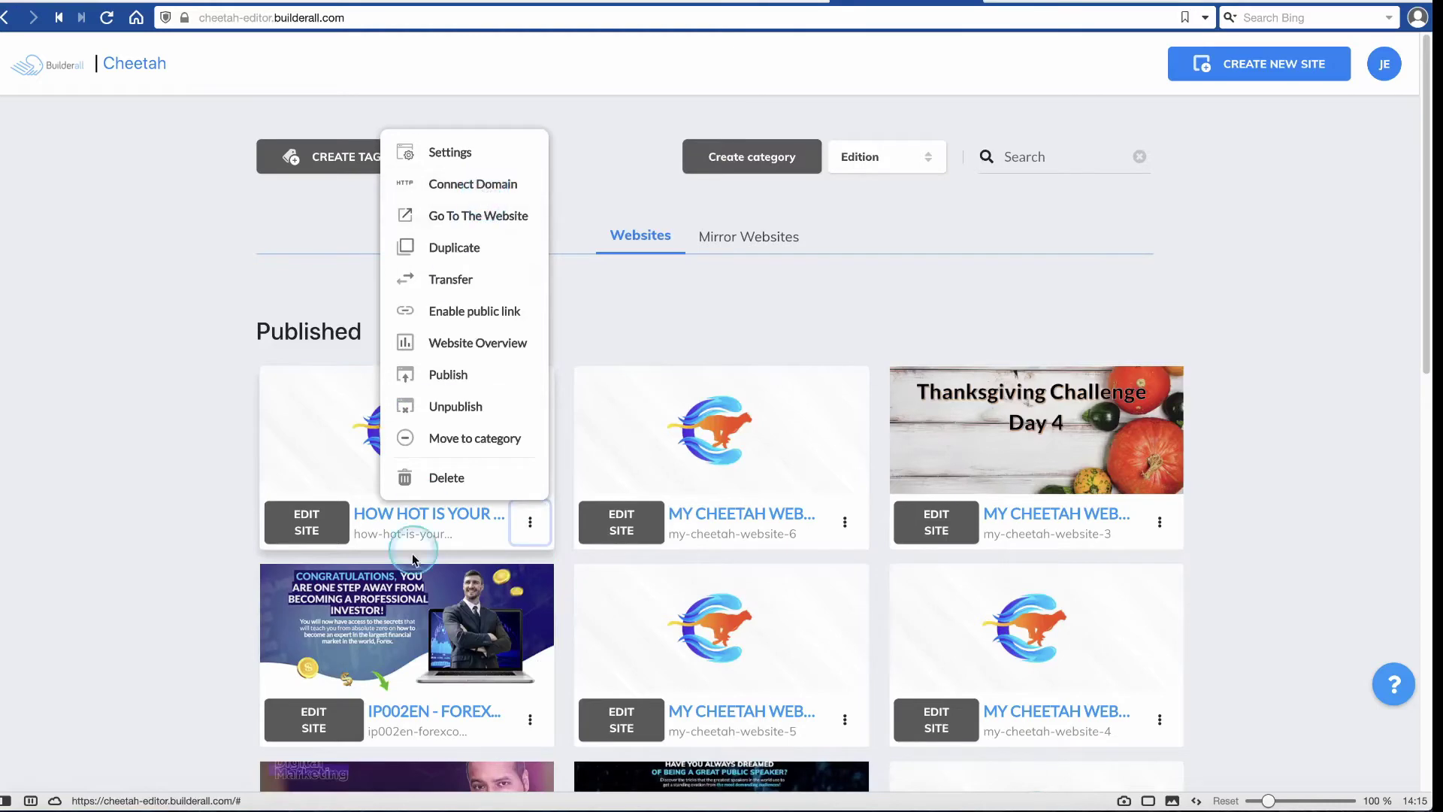
{"action": "left_click", "coordinate": [415, 531]}
{"action": "left_click", "coordinate": [419, 520]}
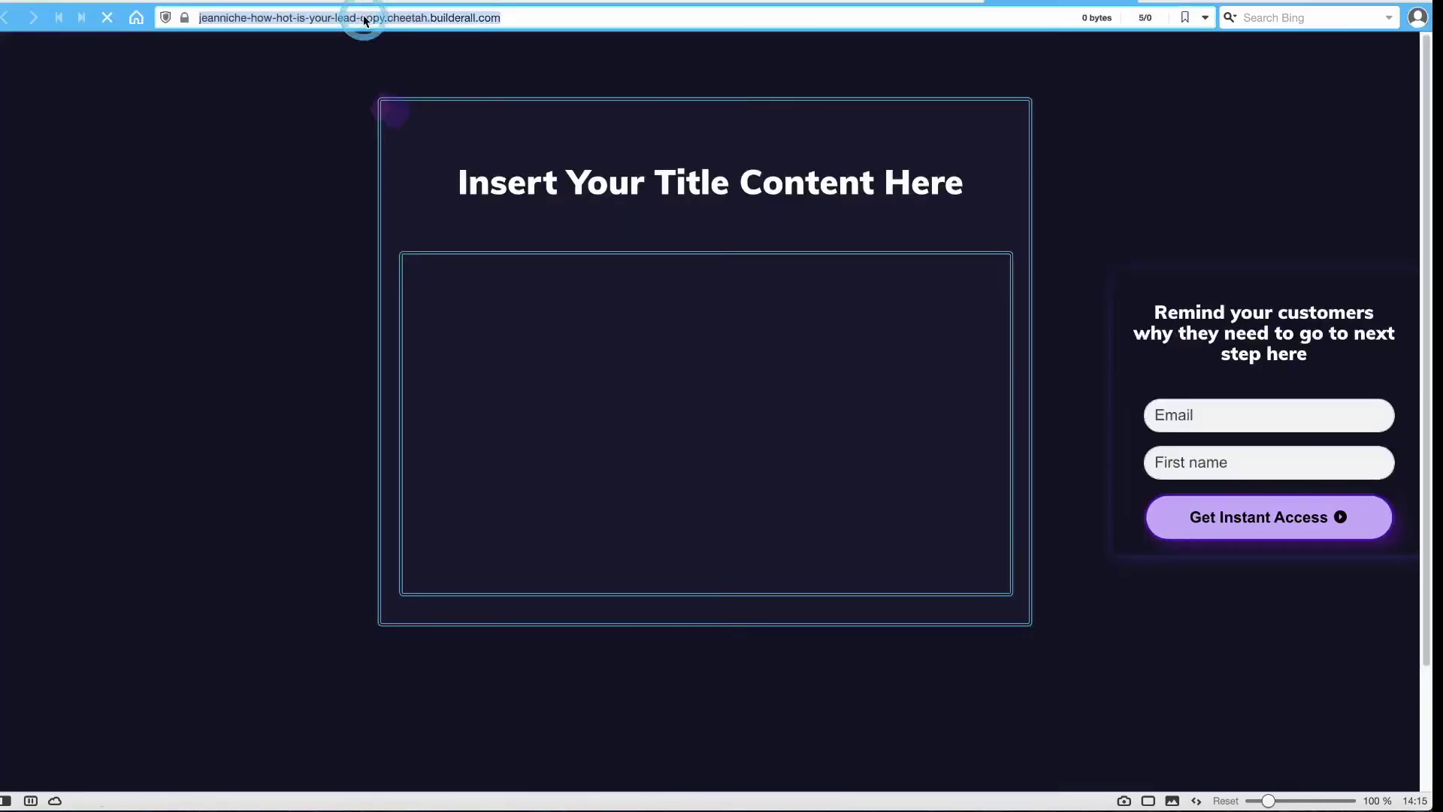
- Copy the how-hot-is-your-lead-copy site address and load it in Google Chrome
{"action": "right_click", "coordinate": [365, 17]}
{"action": "left_click", "coordinate": [392, 120]}
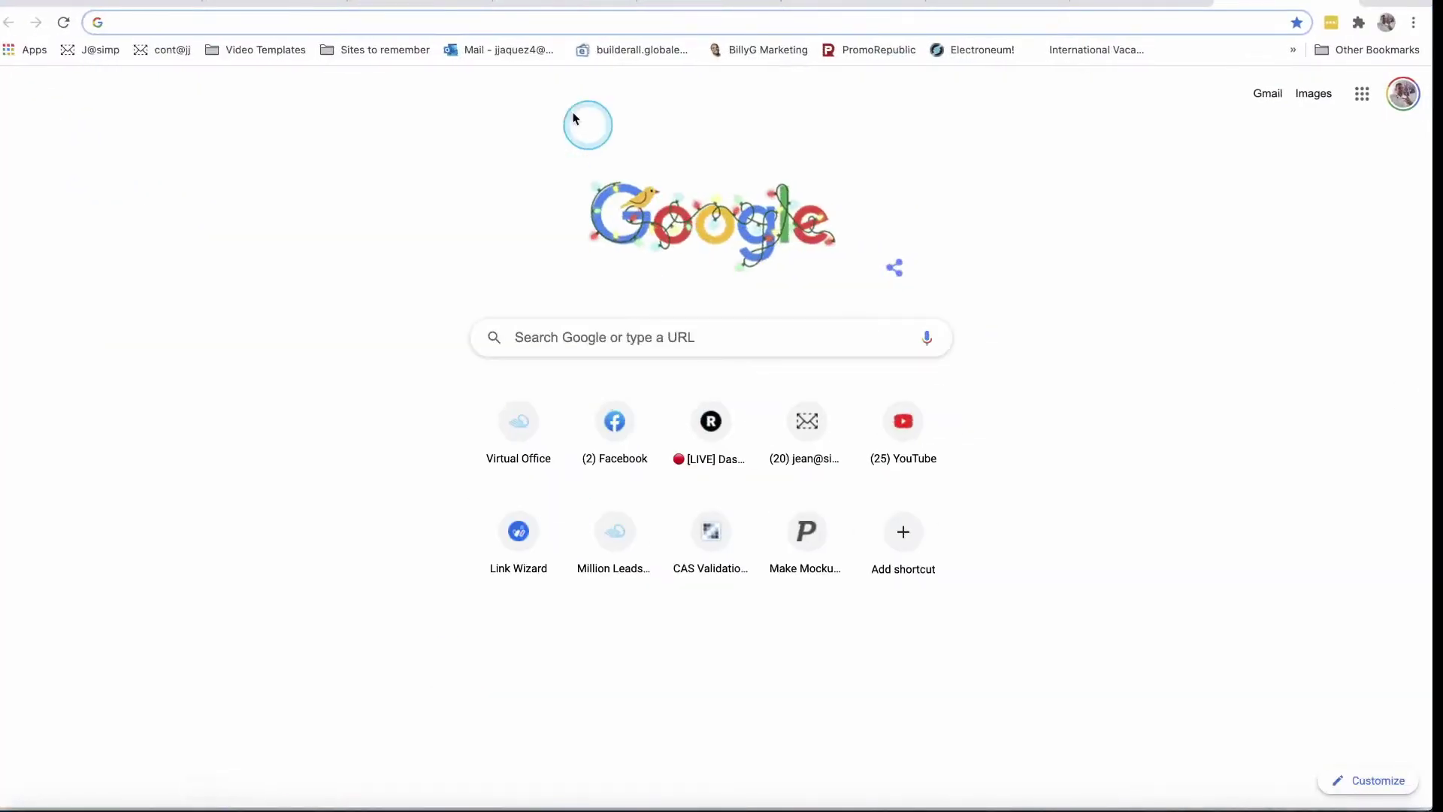
{"action": "left_click", "coordinate": [442, 23]}
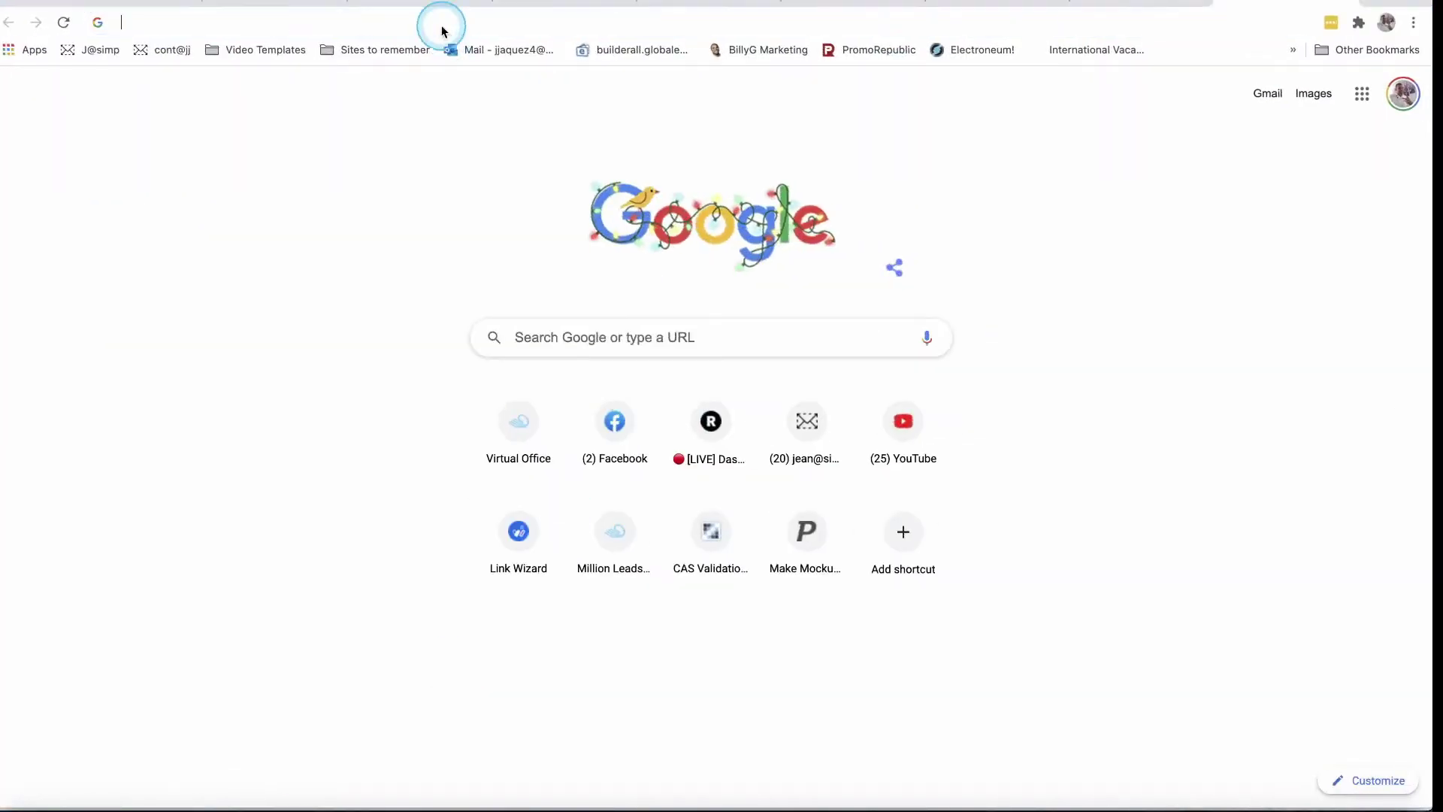
{"action": "type", "text": "https://jeanniche-how-hot-is-your-lead-copy.cheetah.builderall.com"}
{"action": "key", "text": "Return"}
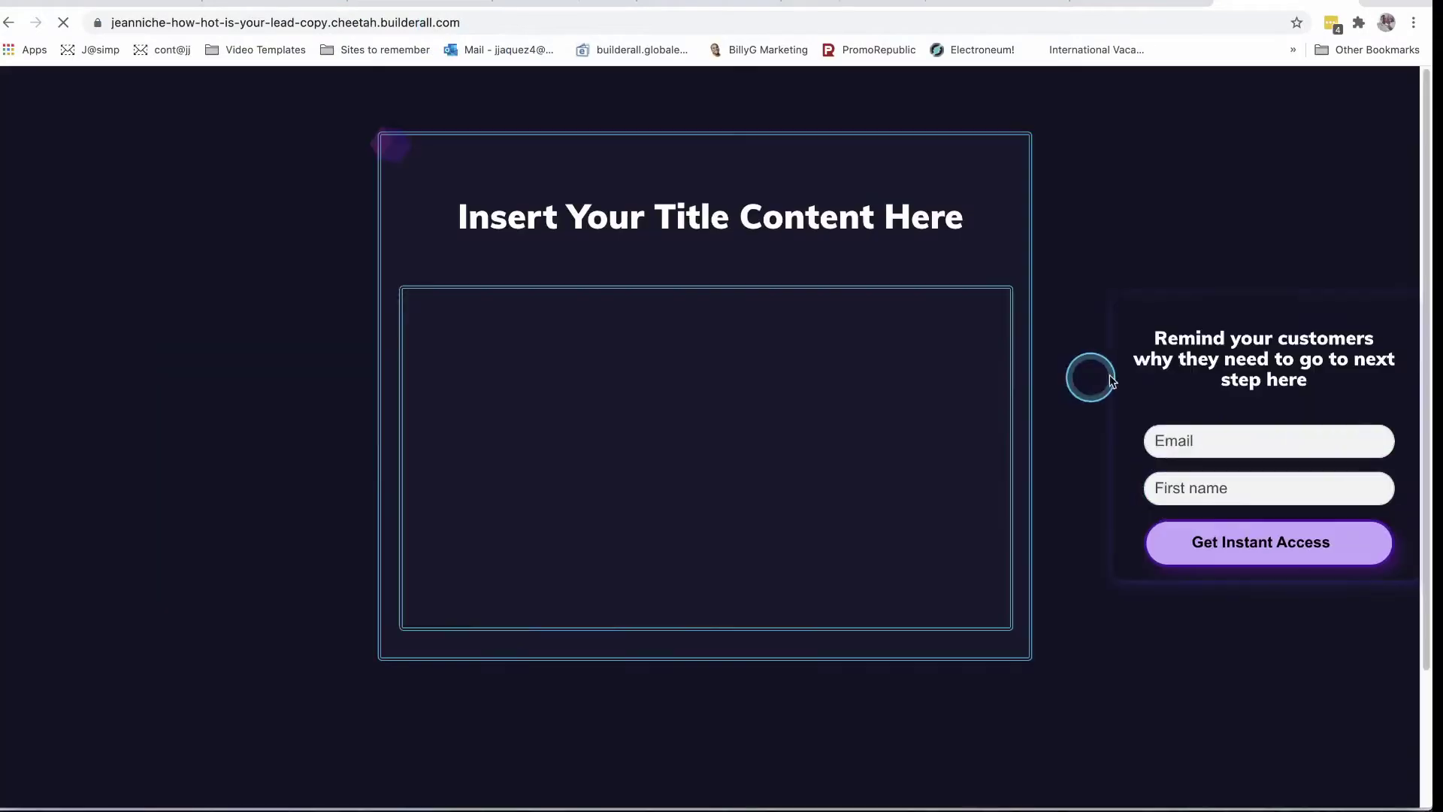
- Fill in the opt-in form with the test lead's e-mail and first name and request instant access
{"action": "left_click", "coordinate": [1179, 439]}
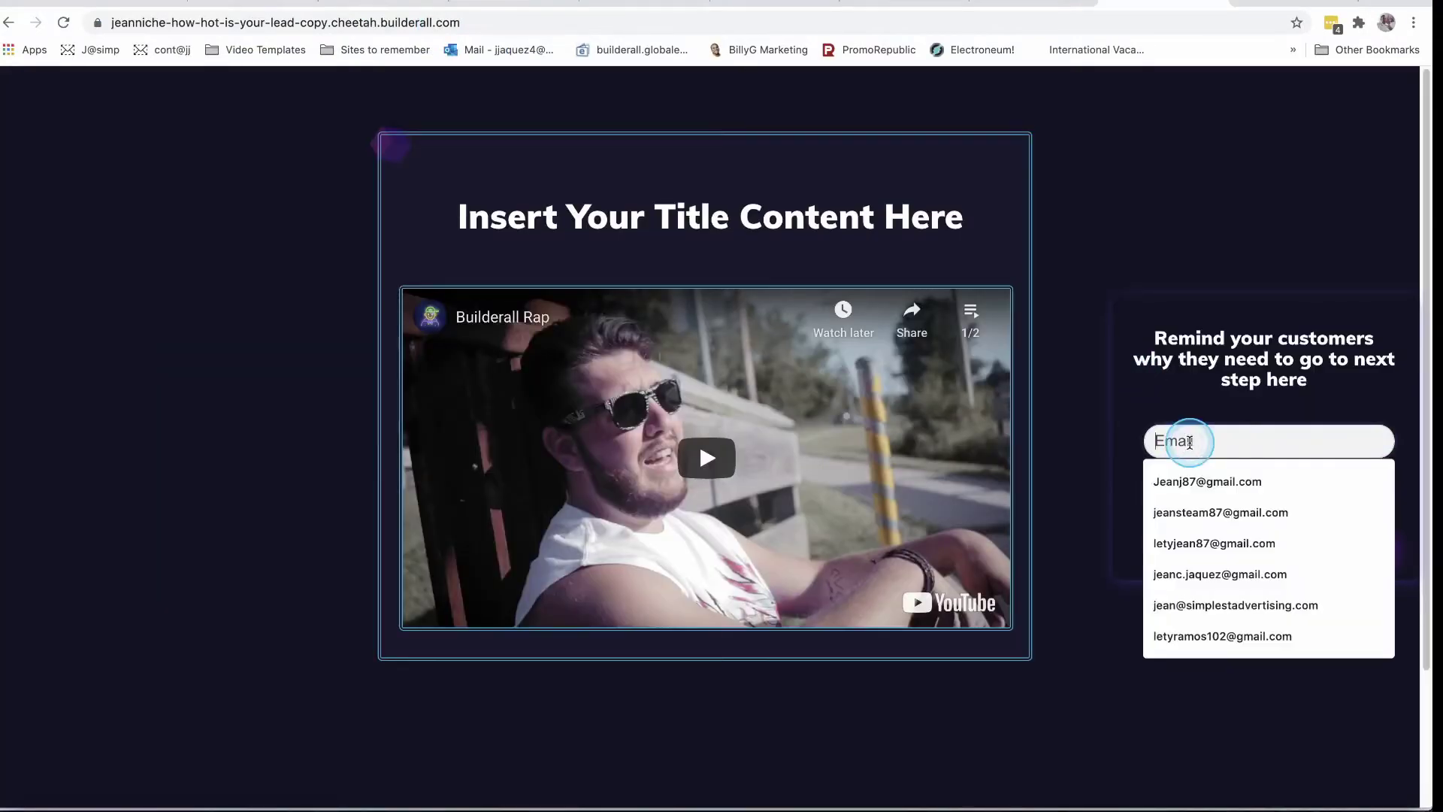
{"action": "key", "text": "Down"}
{"action": "key", "text": "Return"}
{"action": "left_click", "coordinate": [1203, 497]}
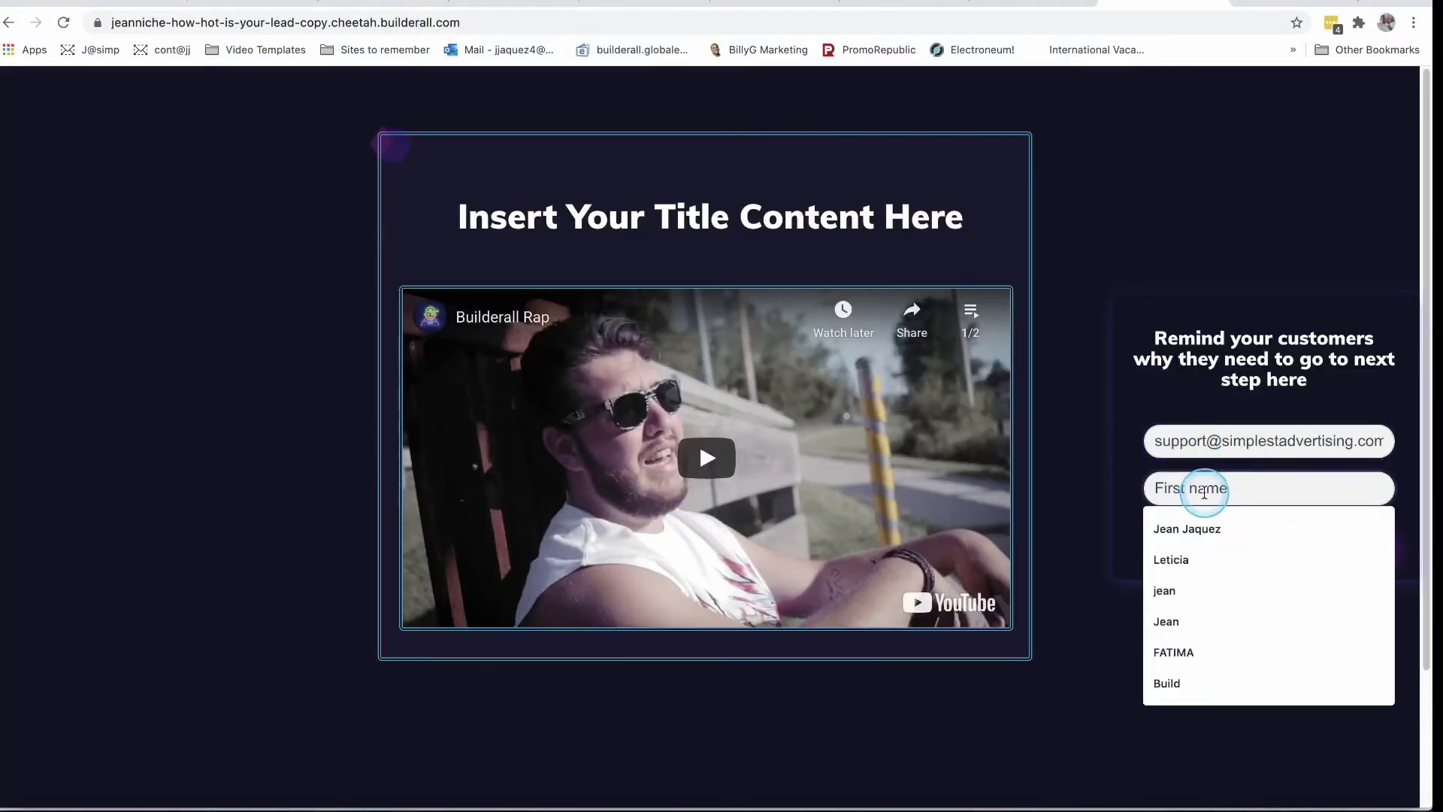
{"action": "type", "text": "JJ"}
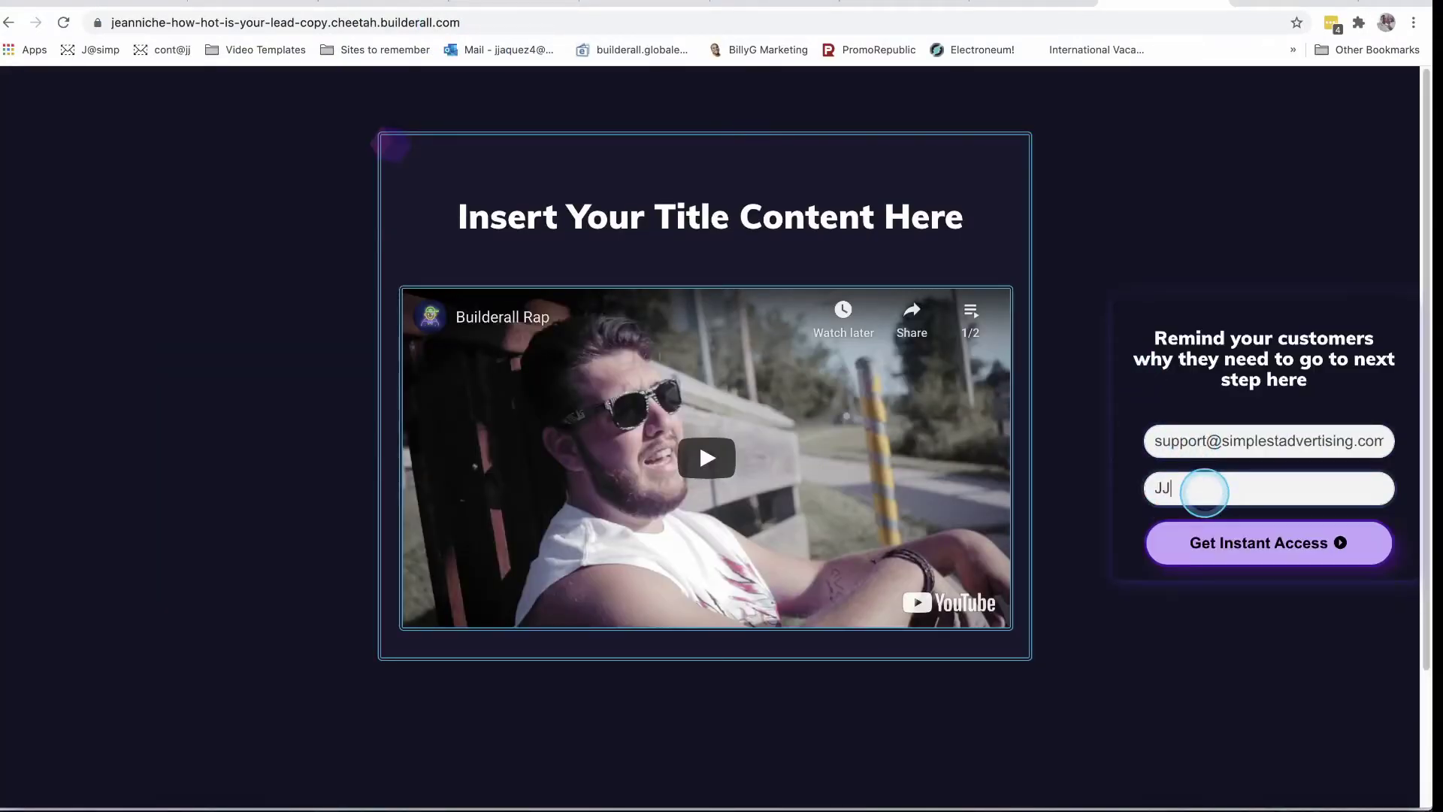
{"action": "left_click", "coordinate": [1235, 549]}
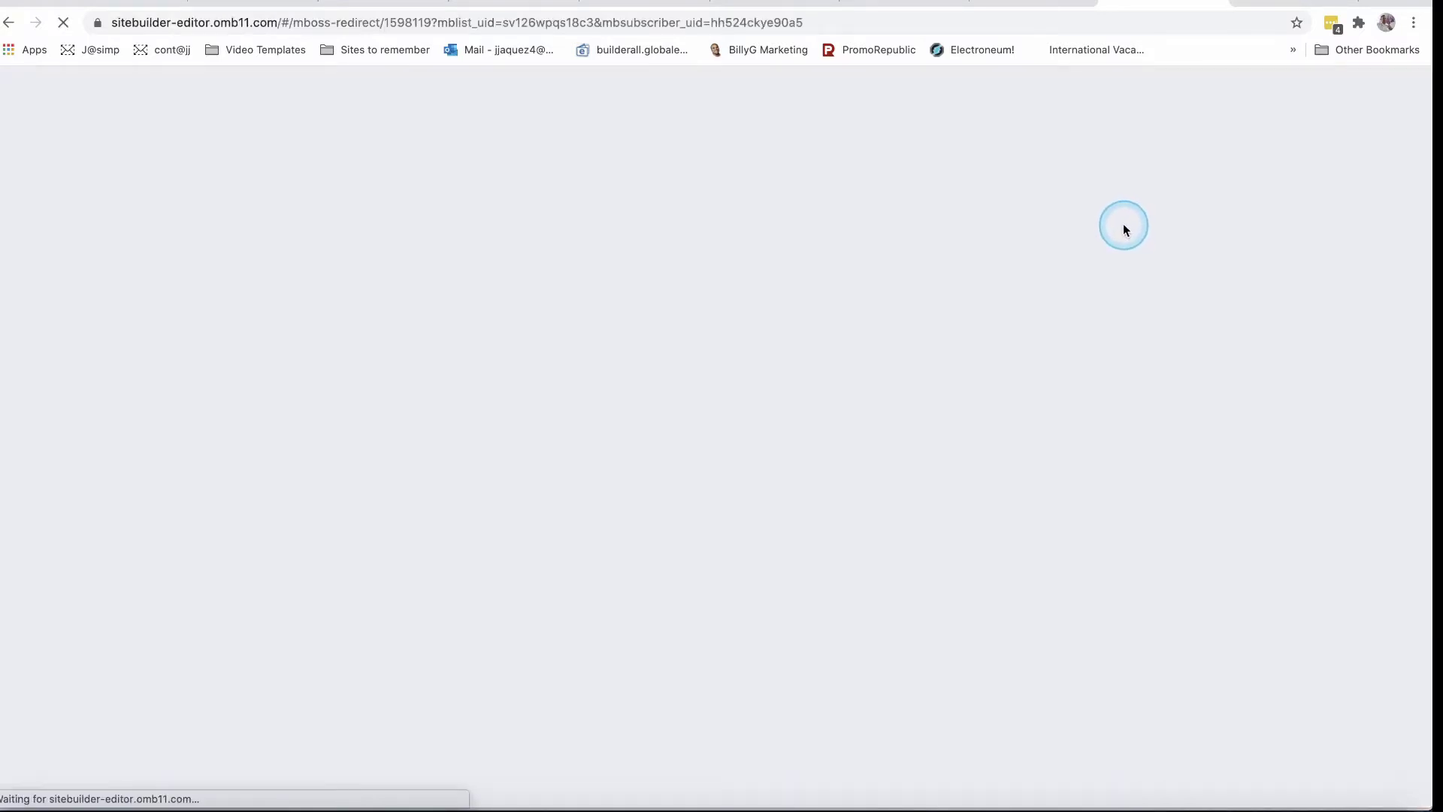
- Switch back to Vivaldi and check the subscribers of the Magic Button list in MailingBoss
{"action": "key", "text": "super+Tab"}
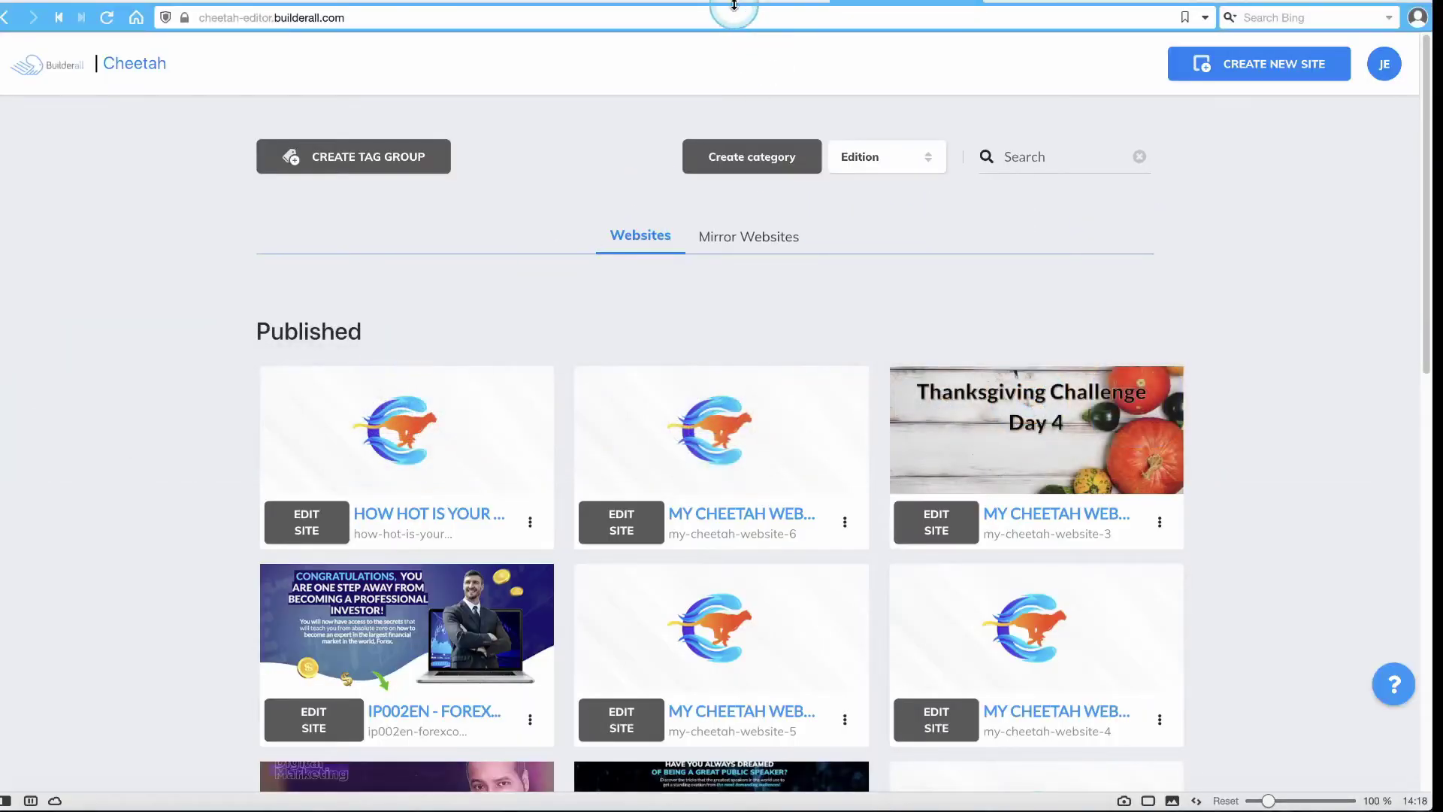
{"action": "left_click", "coordinate": [749, 2]}
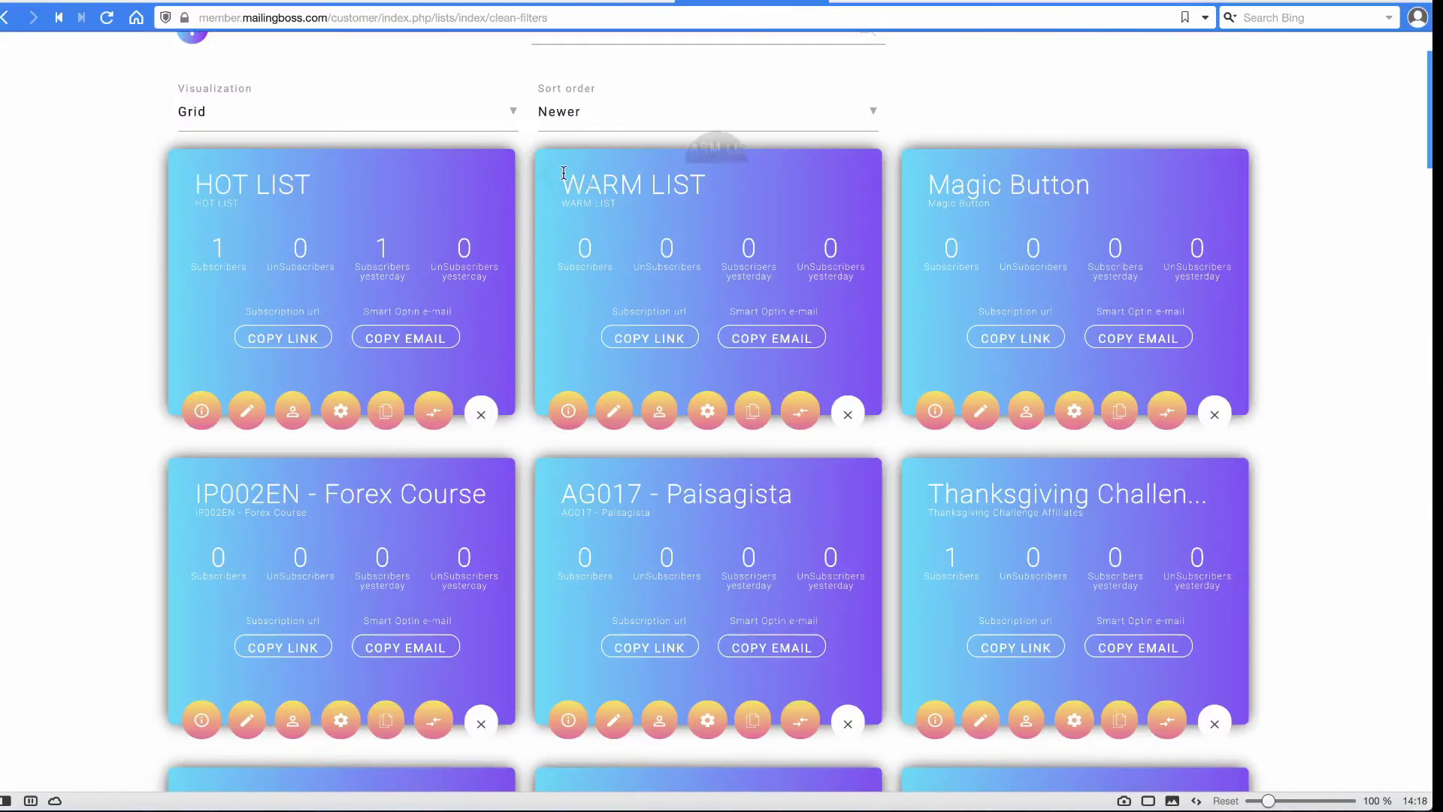
{"action": "mouse_move", "coordinate": [567, 2]}
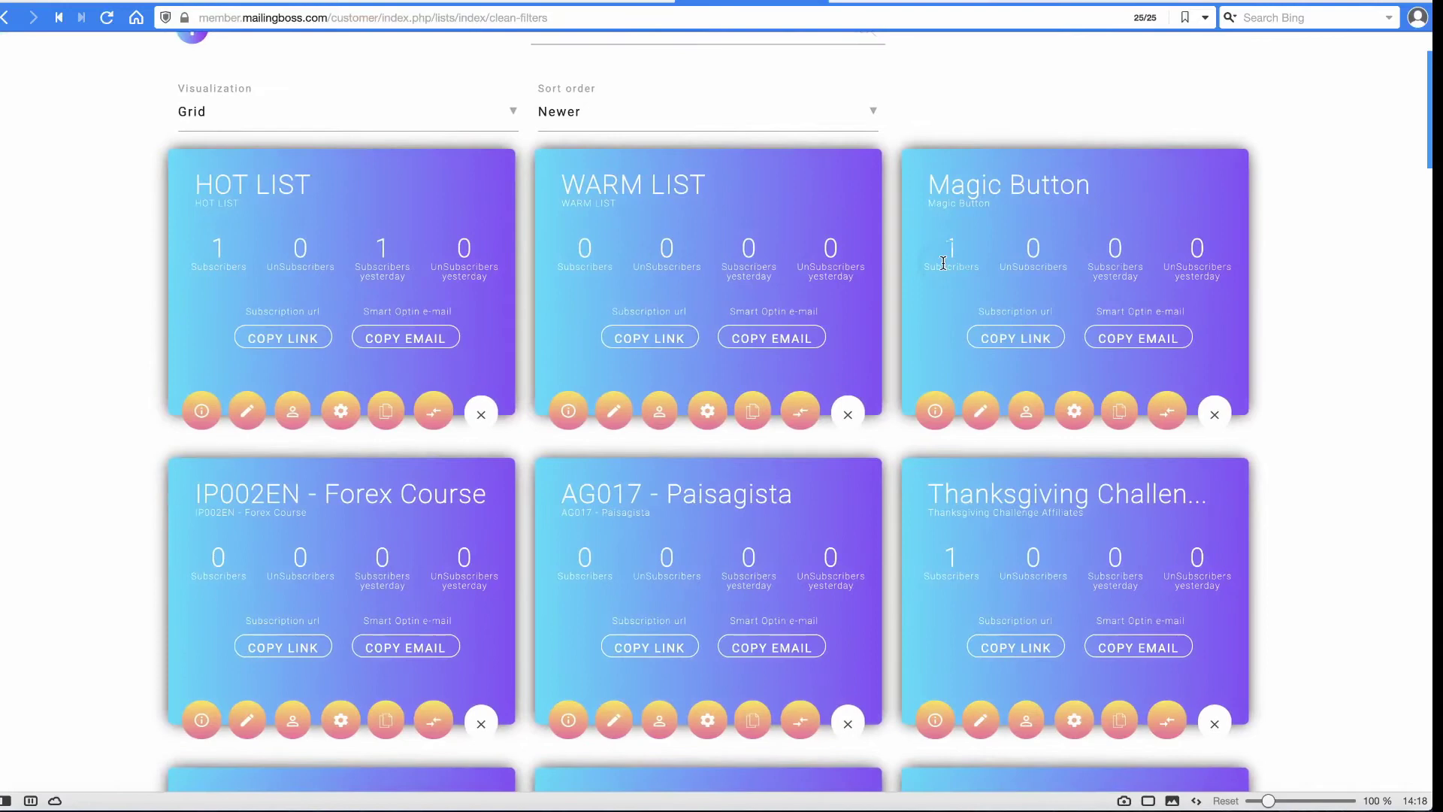
{"action": "left_click", "coordinate": [1036, 440]}
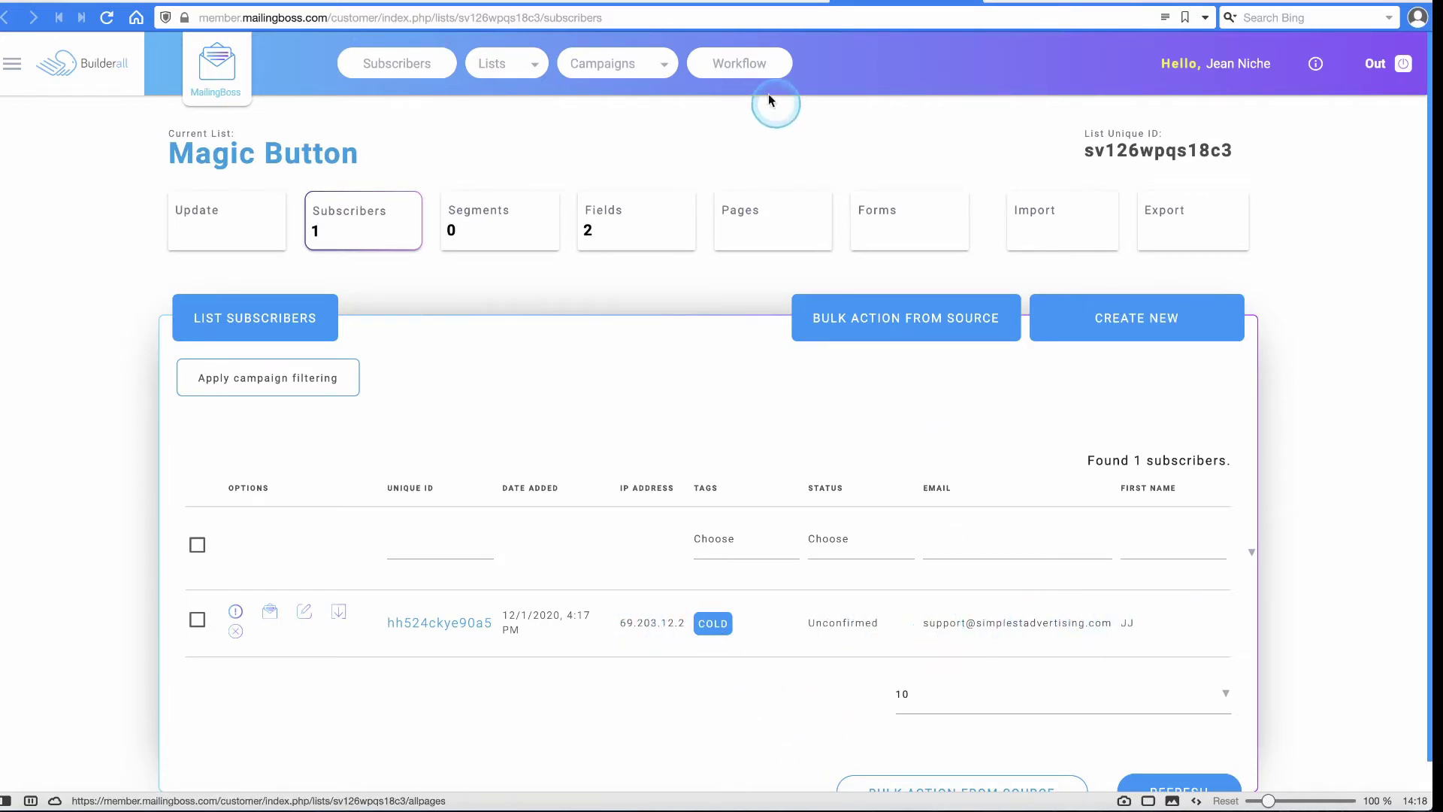
{"action": "left_click", "coordinate": [756, 1]}
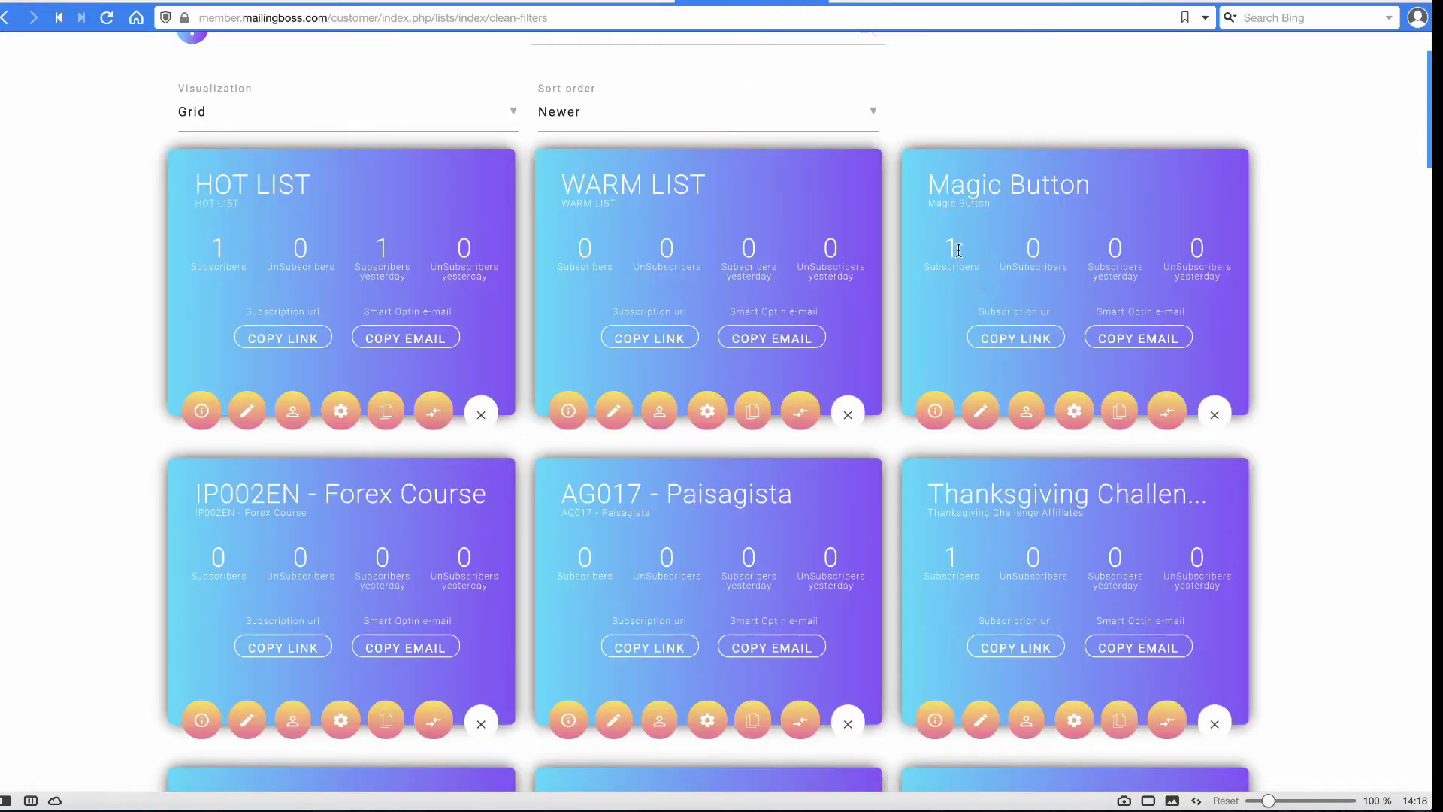
- Return to the CRM and reload its leads page to check the new test lead's score and tags
{"action": "left_click", "coordinate": [1035, 2]}
{"action": "left_click", "coordinate": [914, 1]}
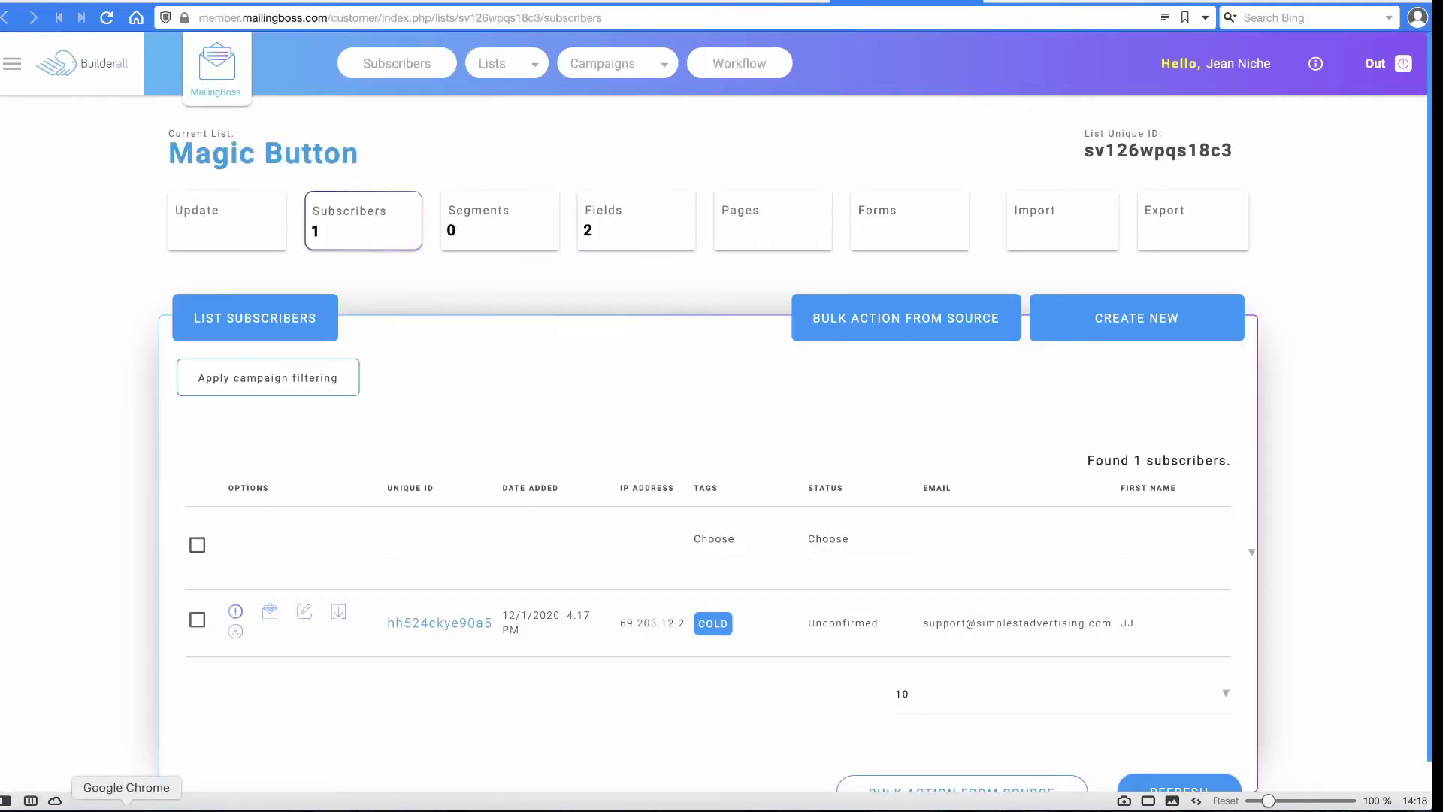
{"action": "left_click", "coordinate": [605, 2]}
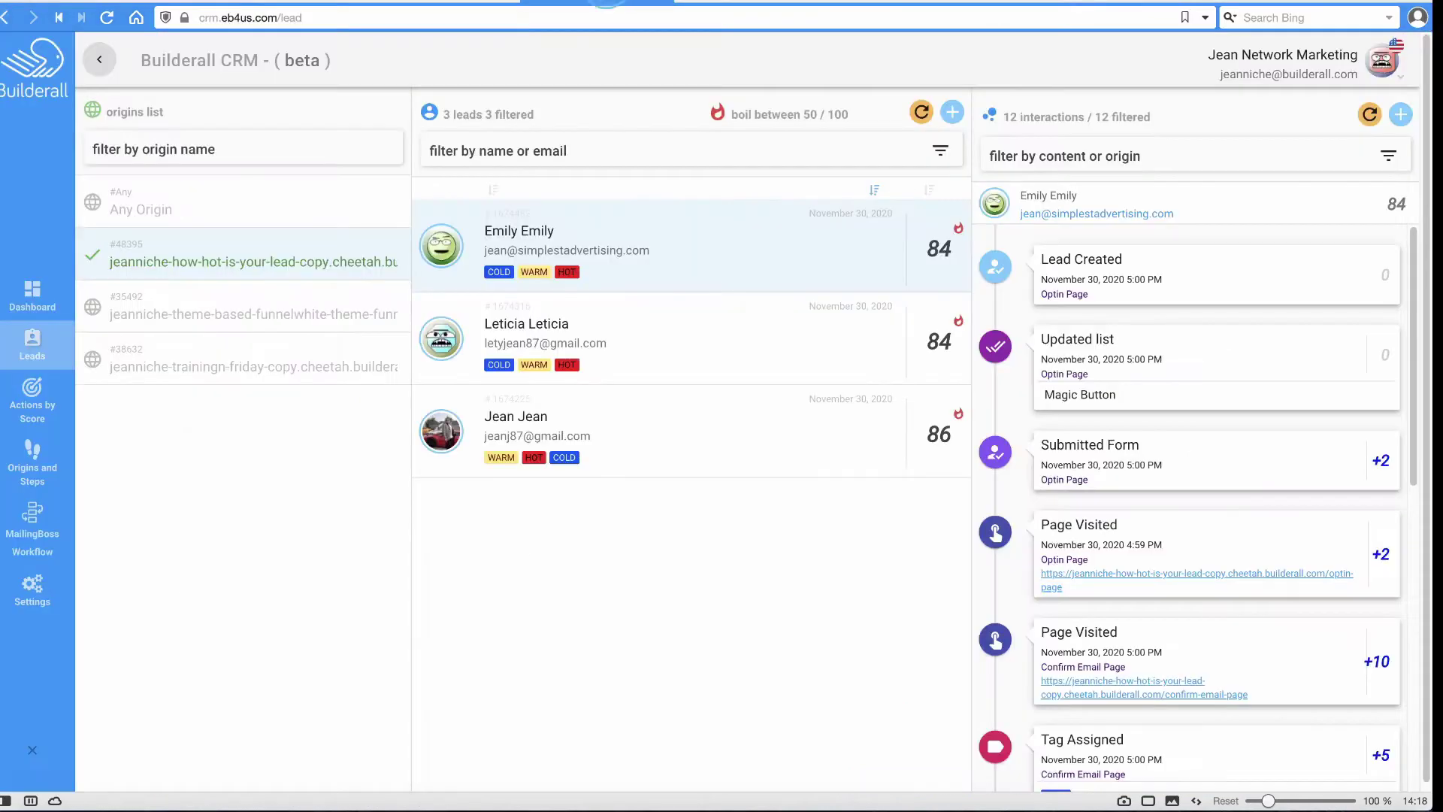
{"action": "left_click", "coordinate": [104, 20]}
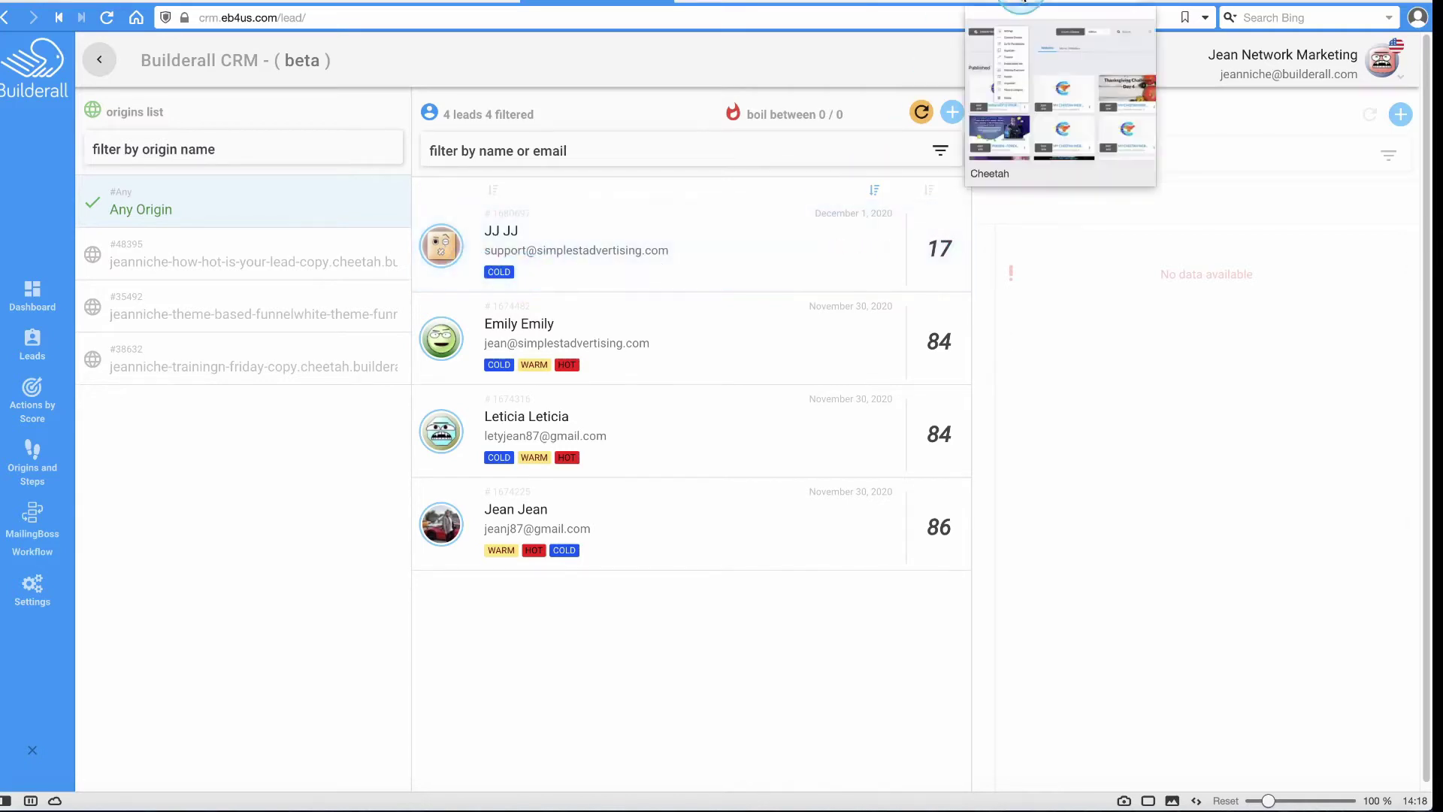
- Confirm the Magic Button subscription from the confirmation e-mail in Chrome's webmail and look through the thank-you page
{"action": "left_click", "coordinate": [150, 799]}
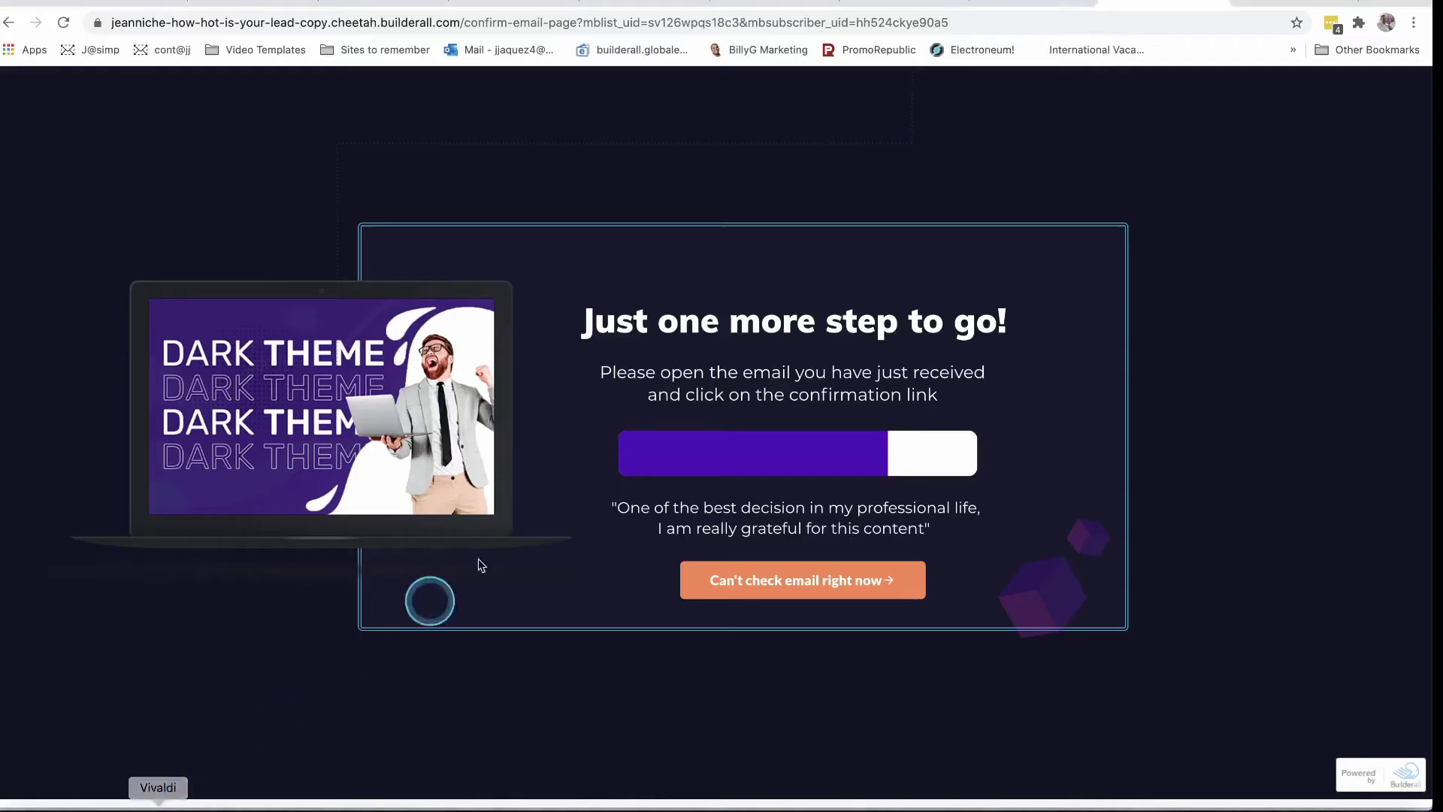
{"action": "left_click", "coordinate": [1294, 7]}
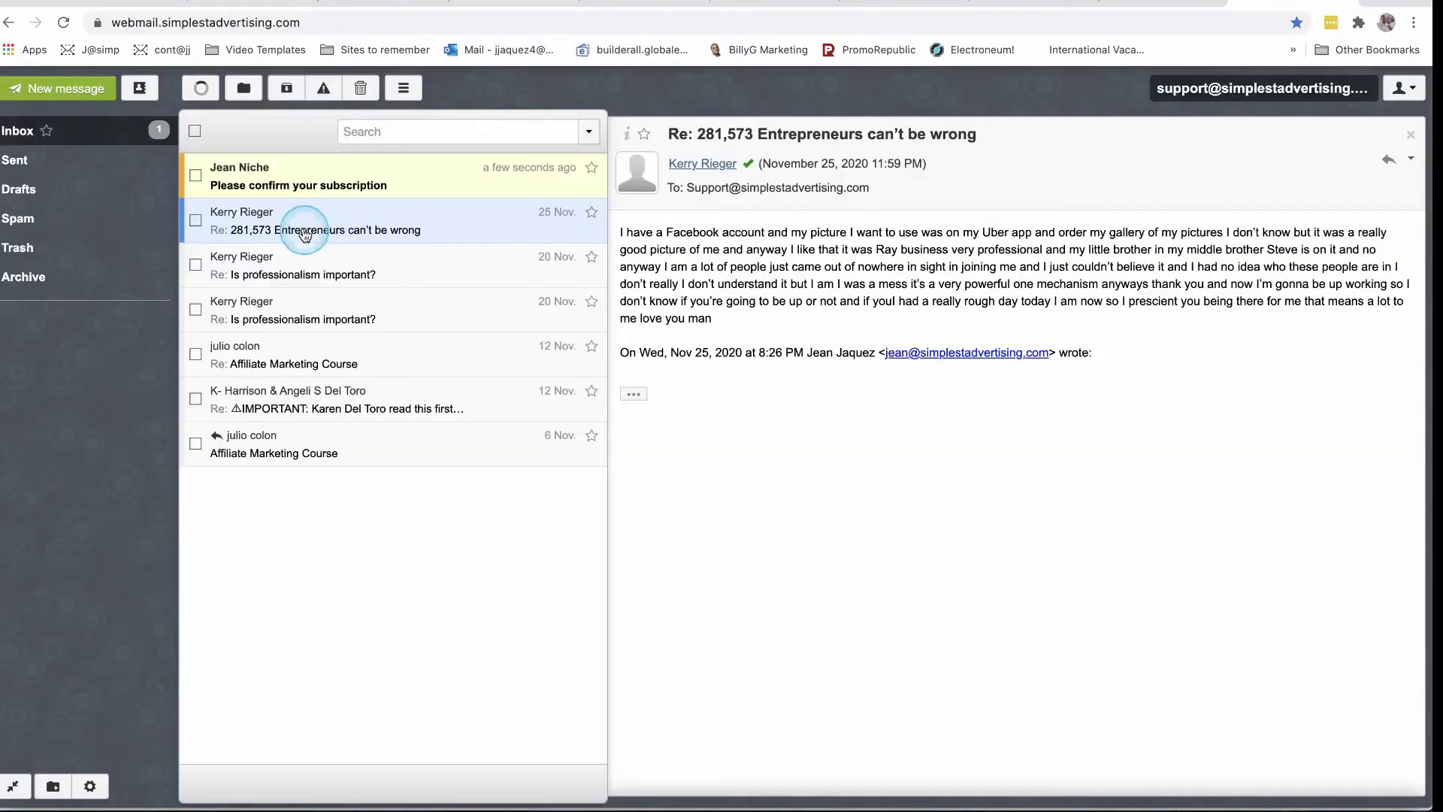
{"action": "left_click", "coordinate": [332, 167]}
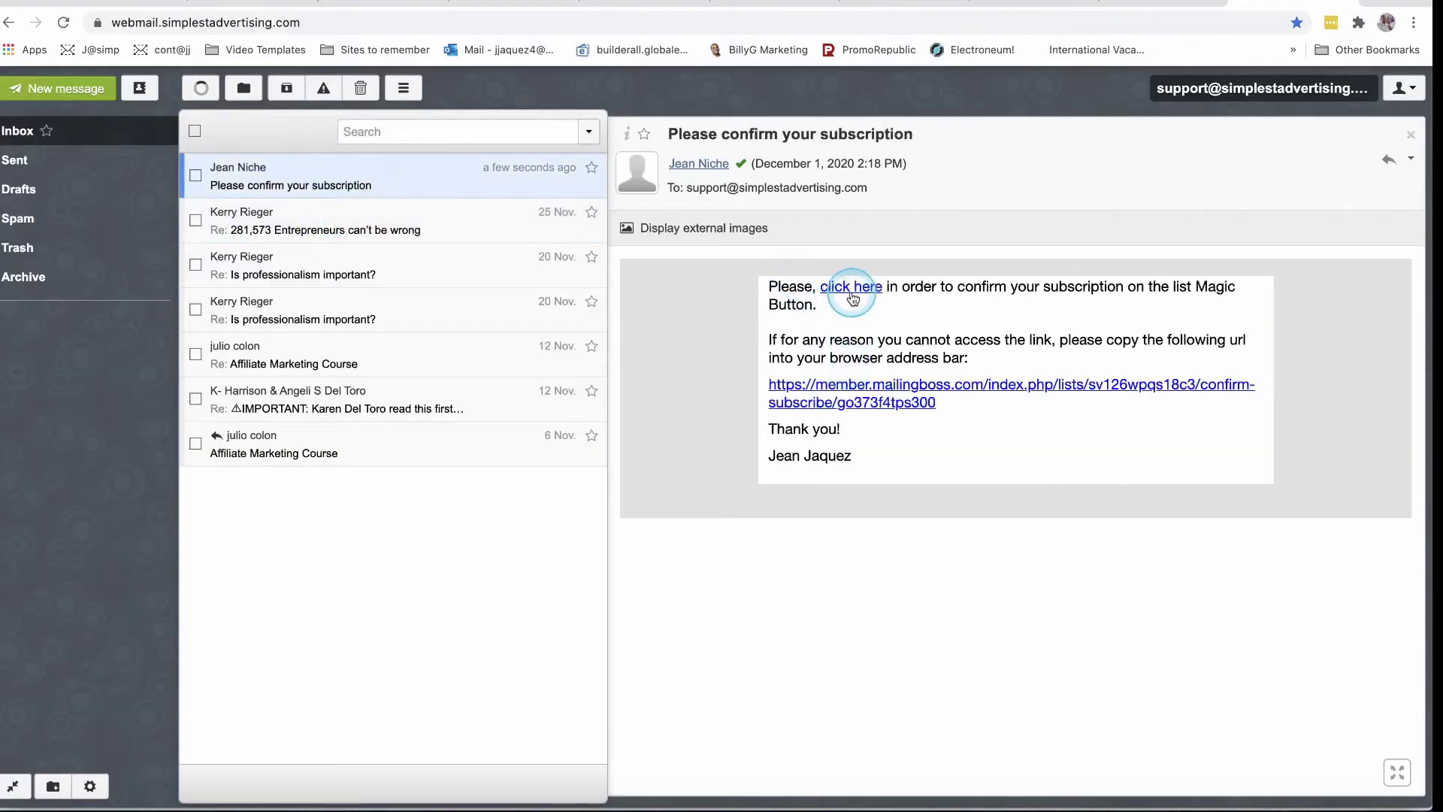
{"action": "left_click", "coordinate": [854, 289]}
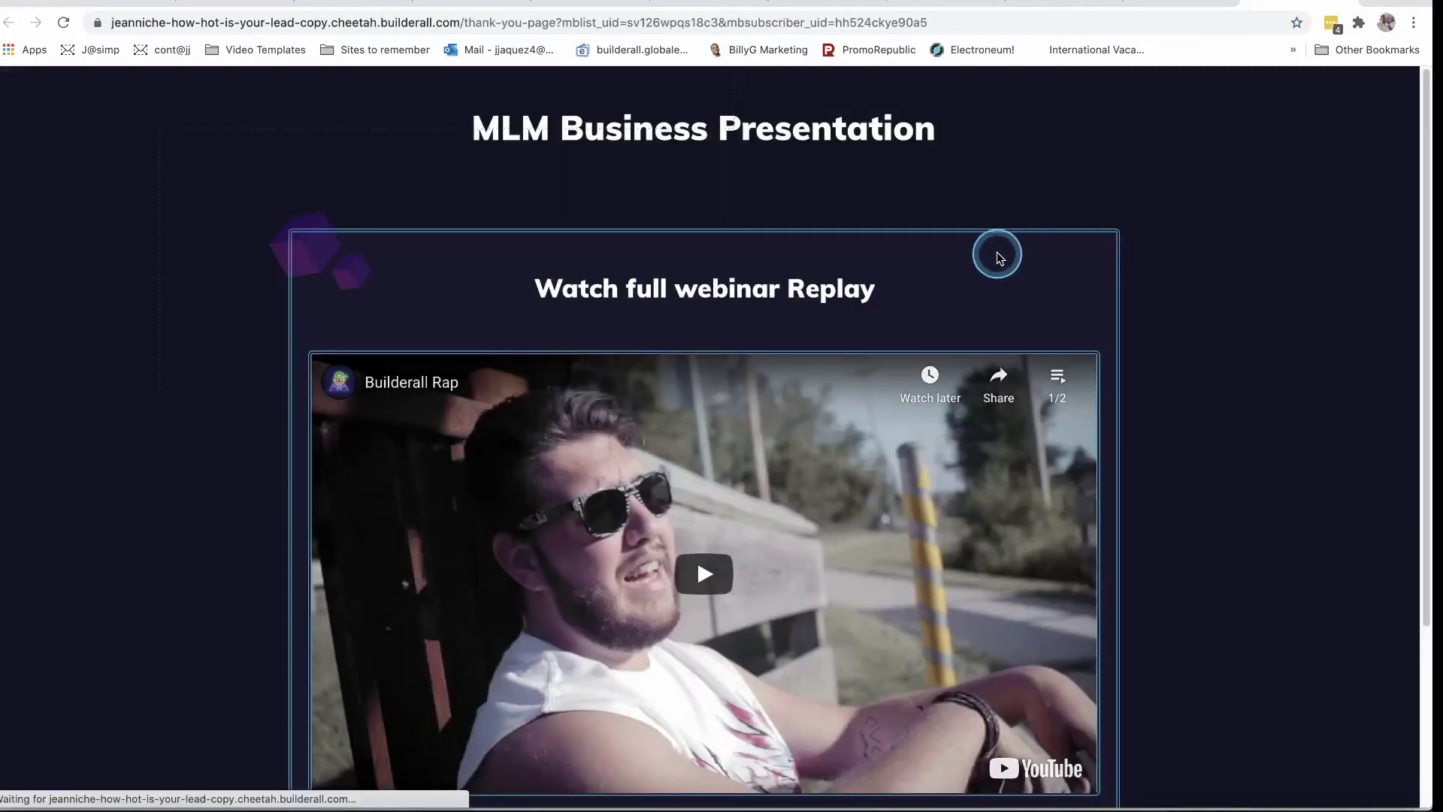
{"action": "scroll", "coordinate": [998, 247], "scroll_direction": "down", "scroll_amount": 1}
{"action": "scroll", "coordinate": [1180, 228], "scroll_direction": "down", "scroll_amount": 3}
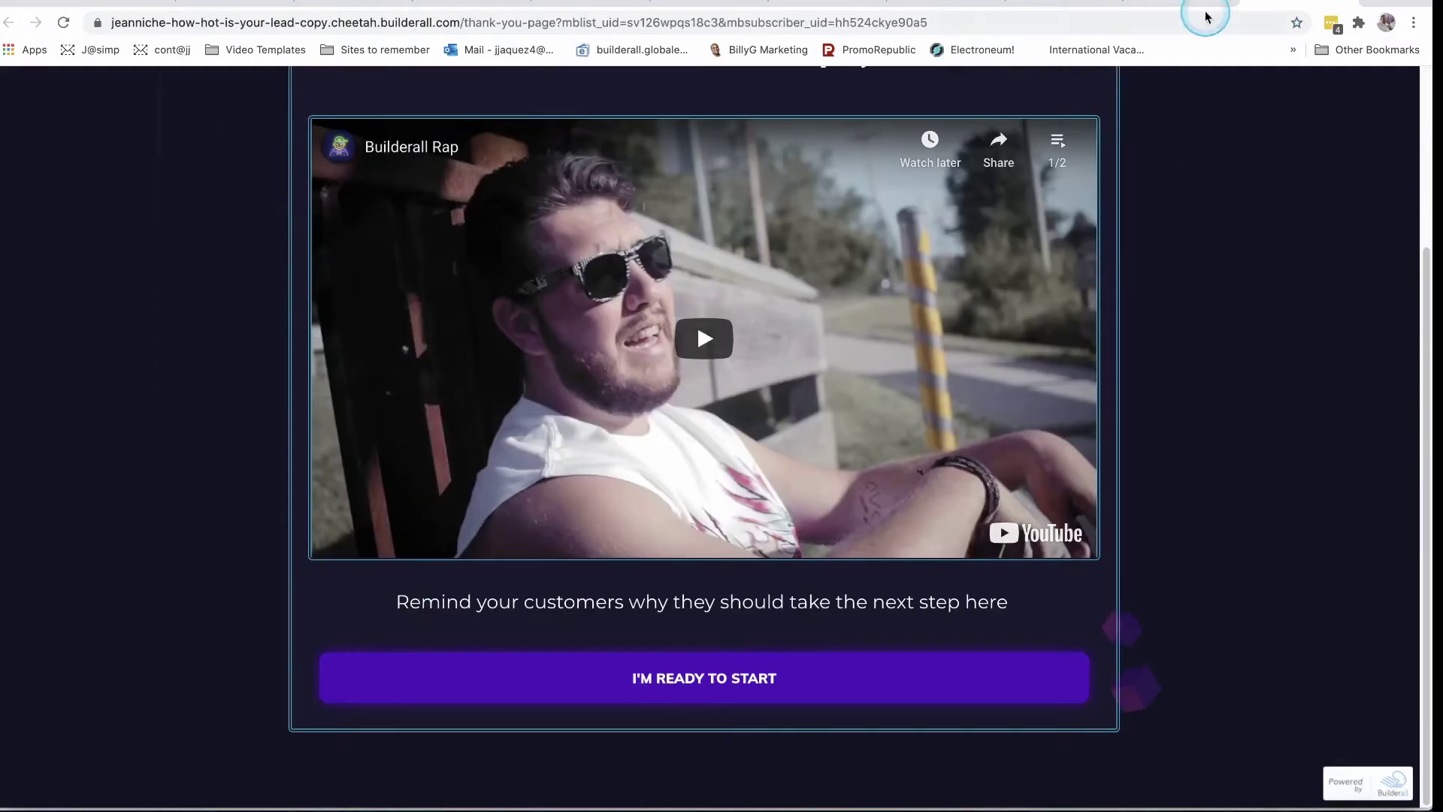
- Refresh the CRM leads list in Vivaldi and return to the Magic Button subscribers in MailingBoss
{"action": "left_click", "coordinate": [158, 808]}
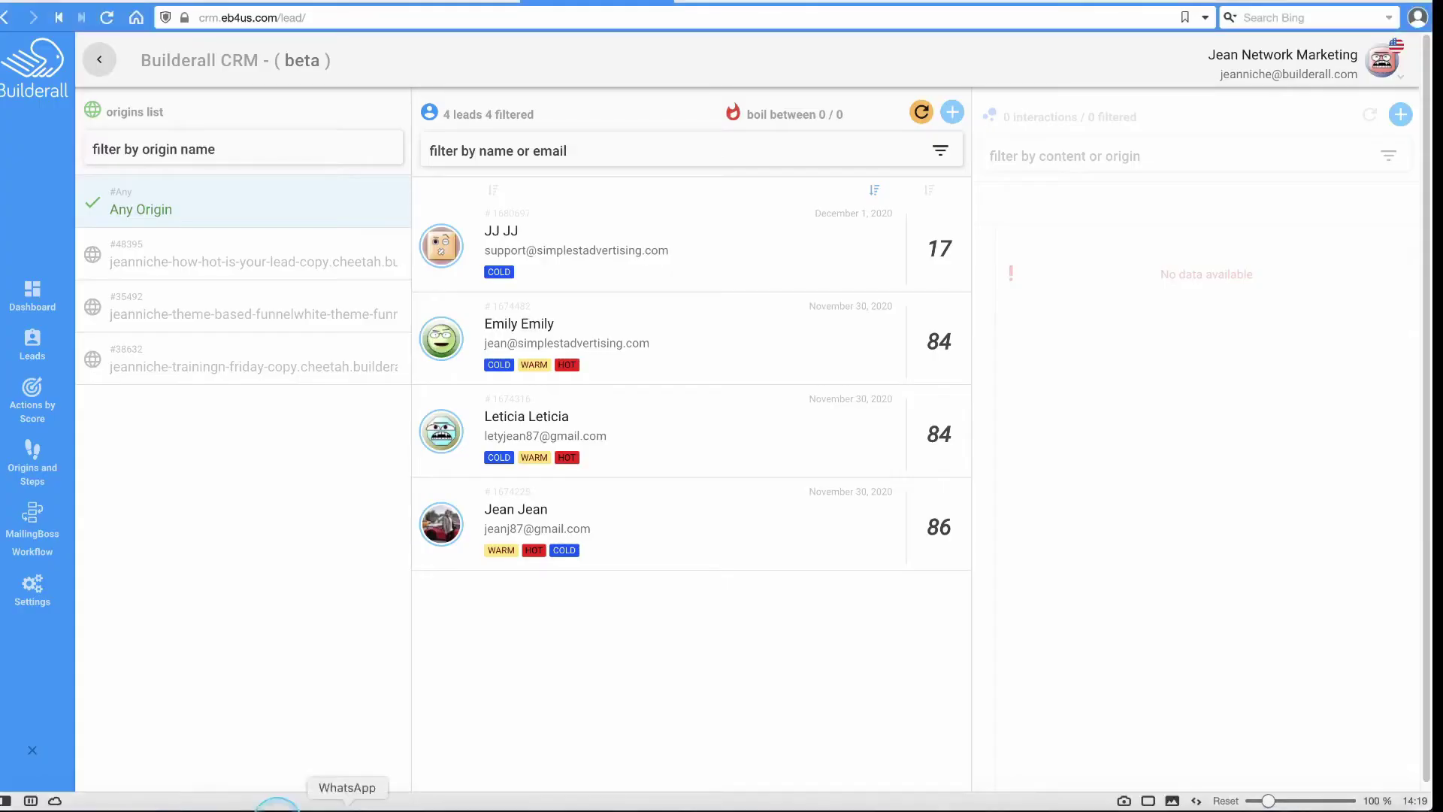
{"action": "left_click", "coordinate": [924, 113]}
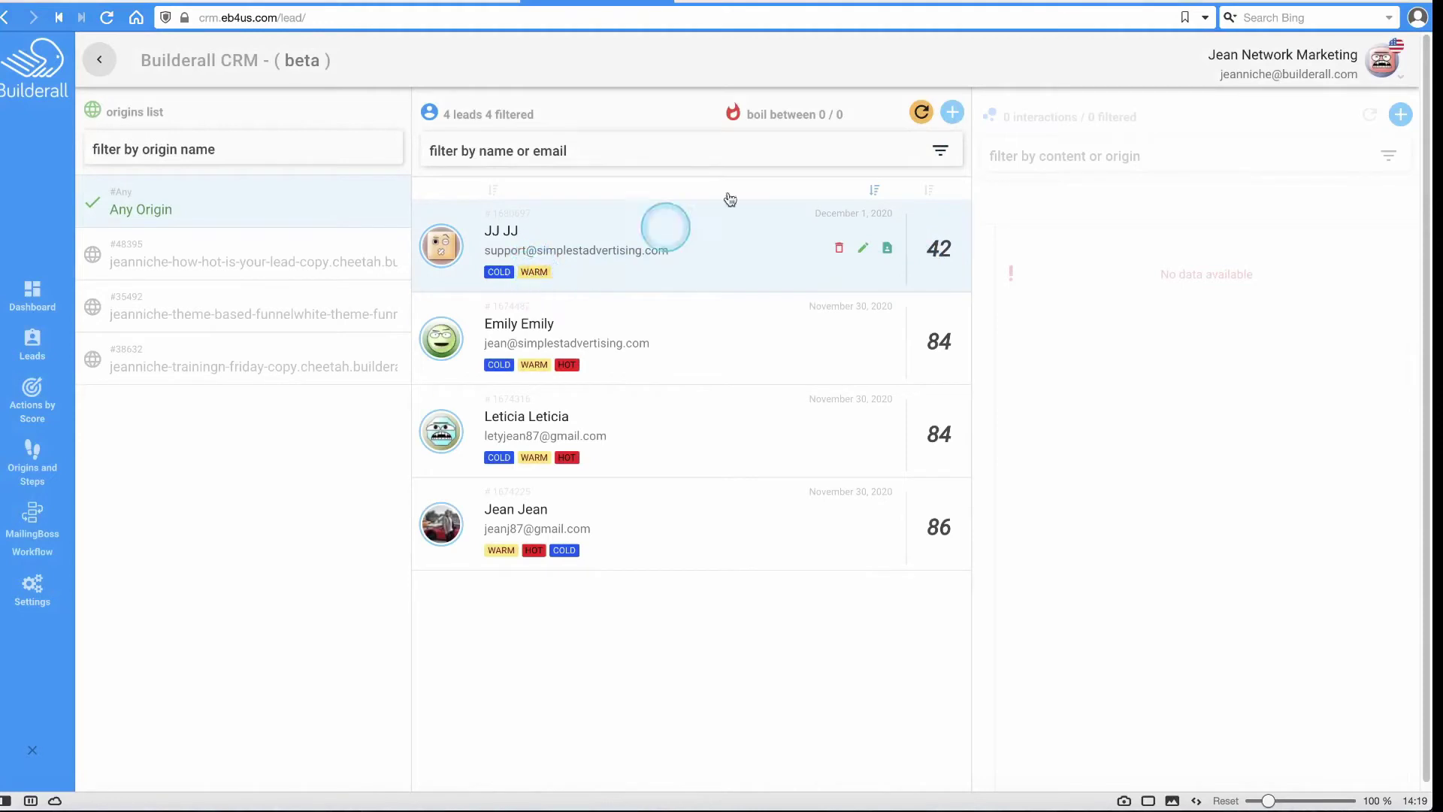
{"action": "left_click", "coordinate": [865, 2]}
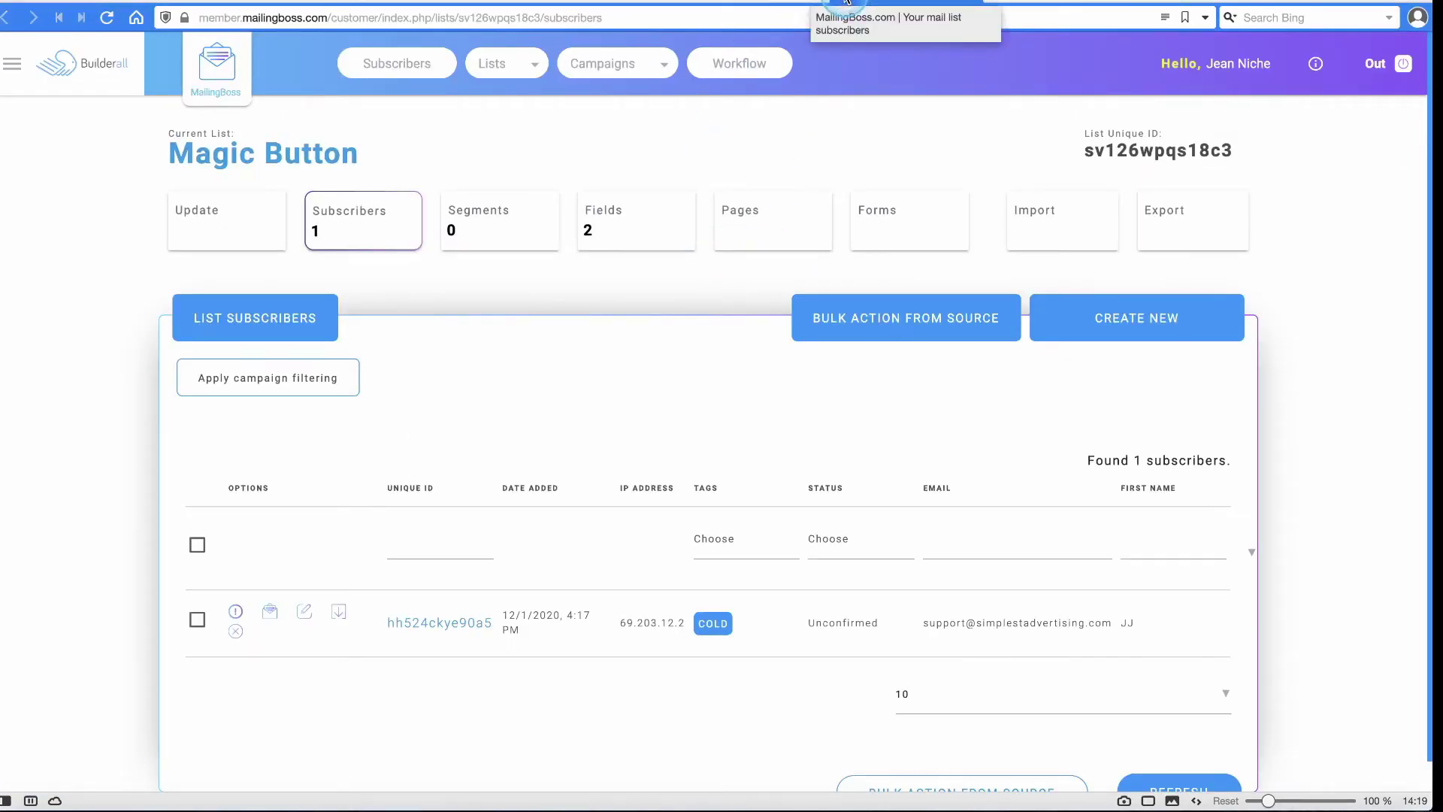
- Reload the MailingBoss lists overview, look at the WARM LIST subscribers, and return to the lists
{"action": "left_click", "coordinate": [801, 2]}
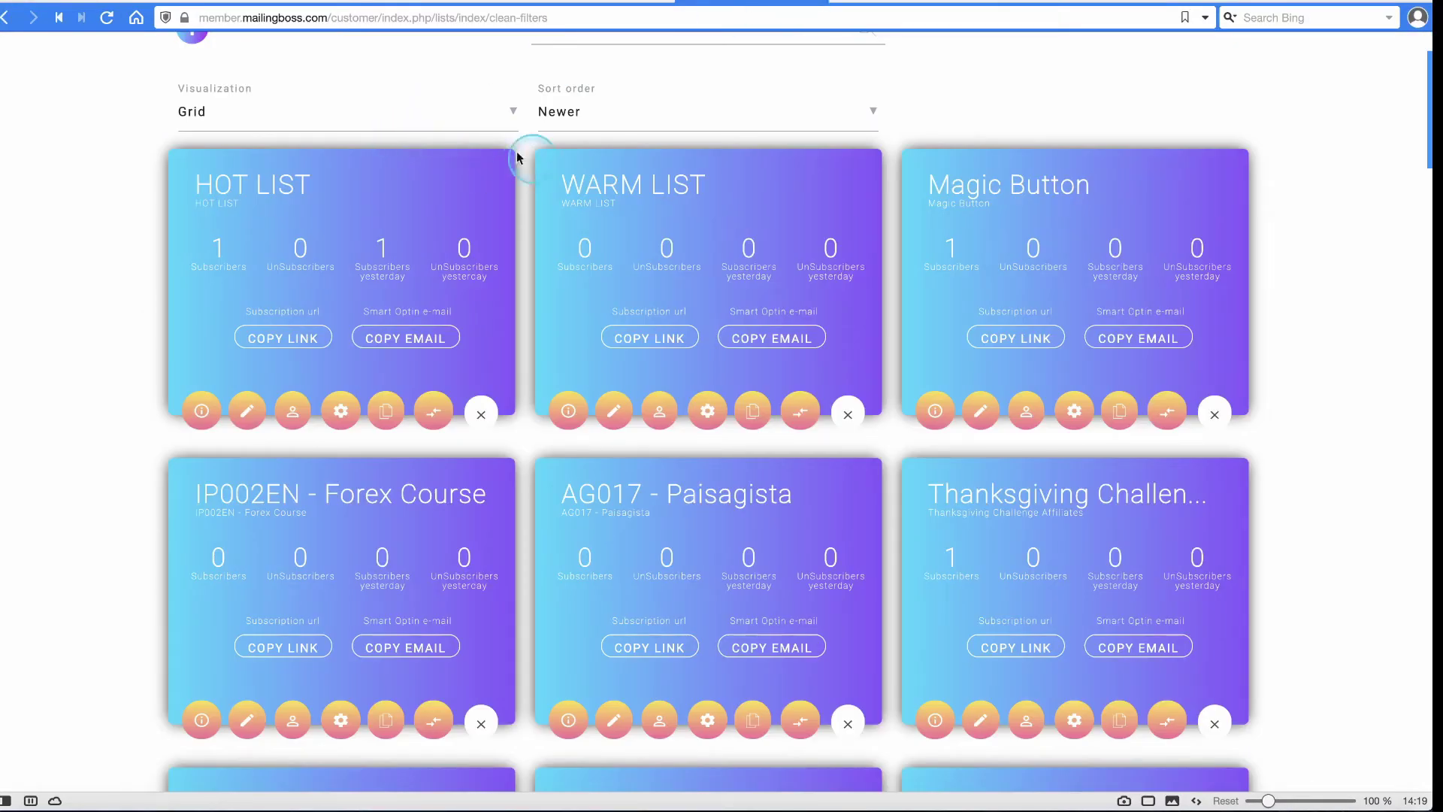
{"action": "left_click", "coordinate": [106, 19]}
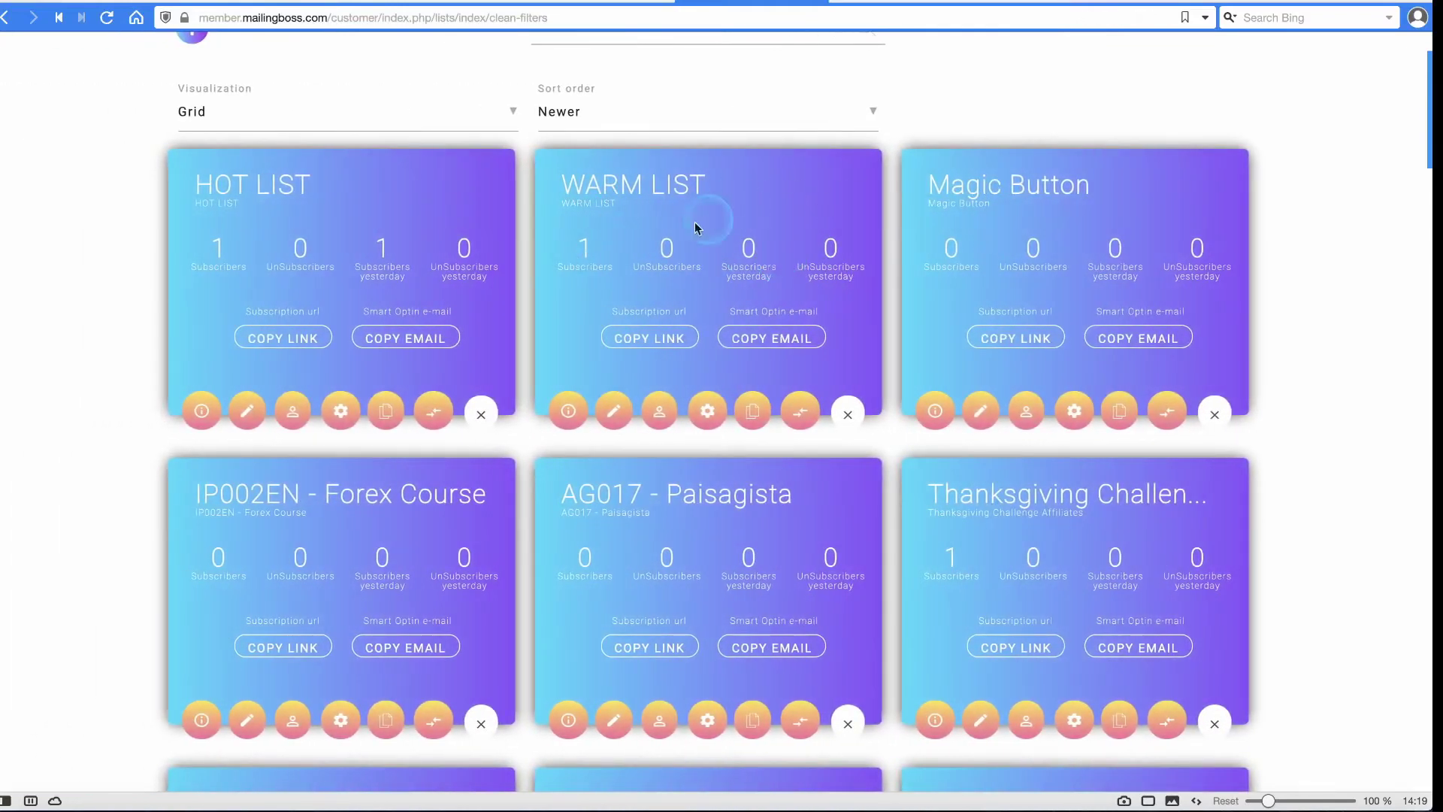
{"action": "left_click", "coordinate": [660, 415]}
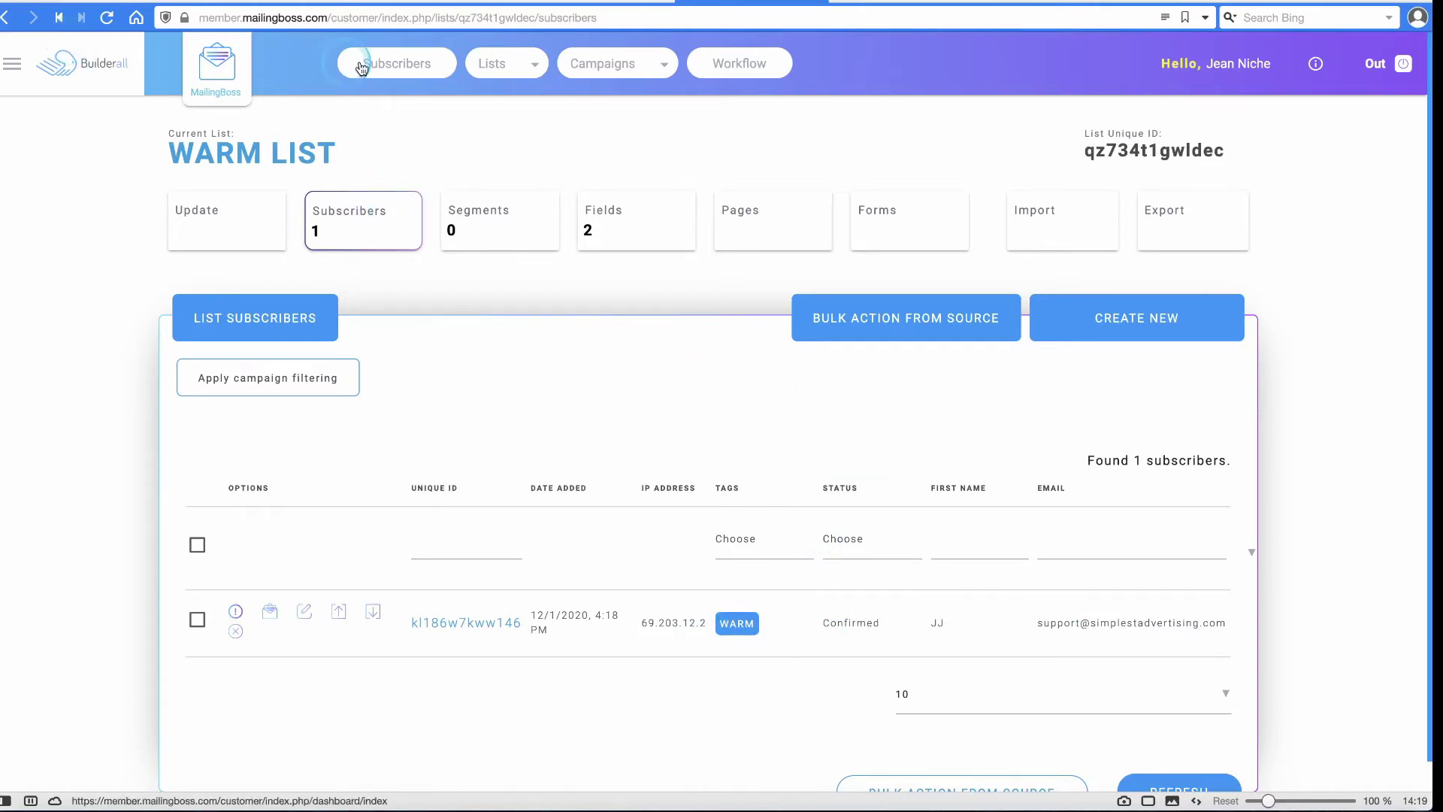
{"action": "left_click", "coordinate": [512, 66]}
{"action": "left_click", "coordinate": [514, 72]}
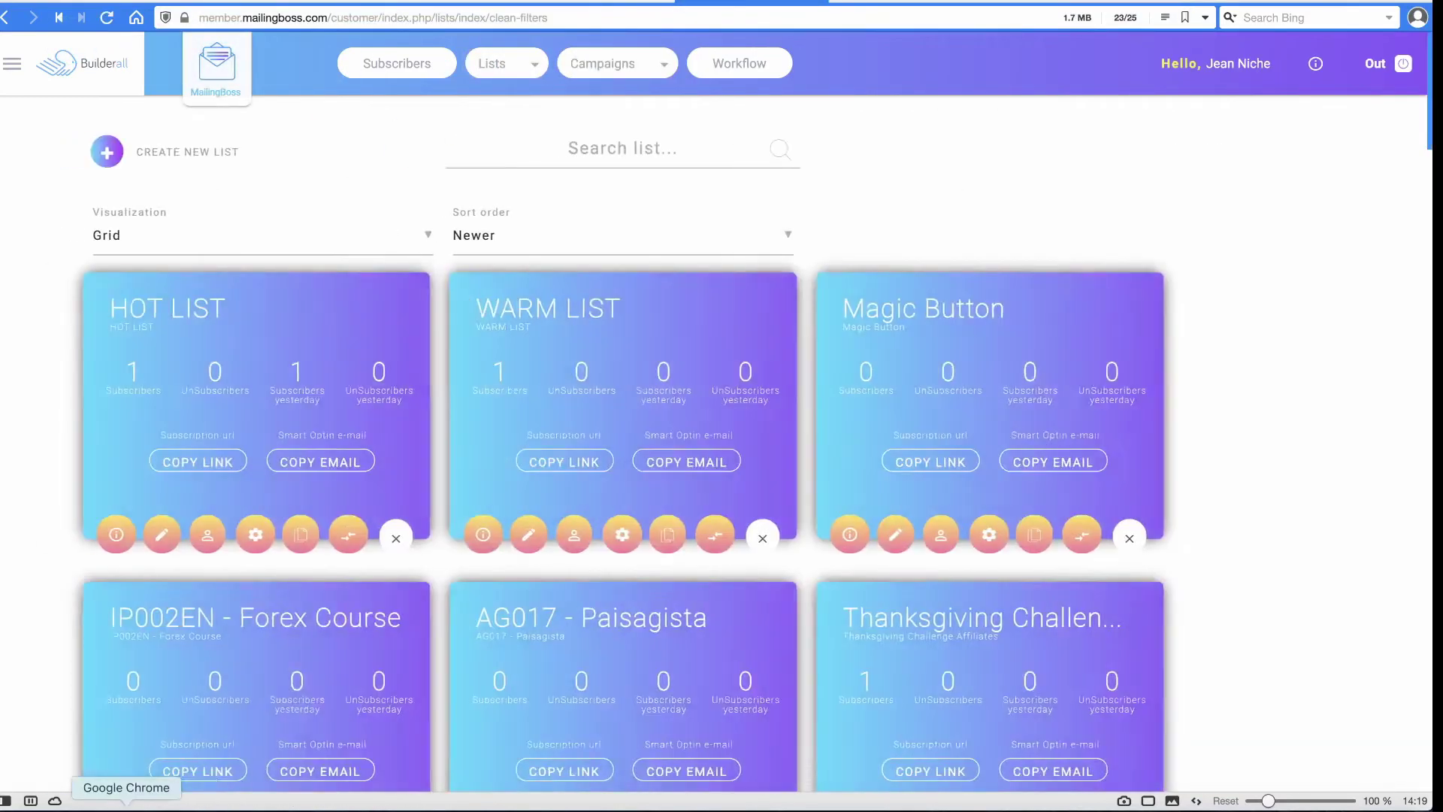
- Switch to Chrome and continue from the funnel's thank-you page to its guide-to-join page as the test lead
{"action": "left_click", "coordinate": [127, 809]}
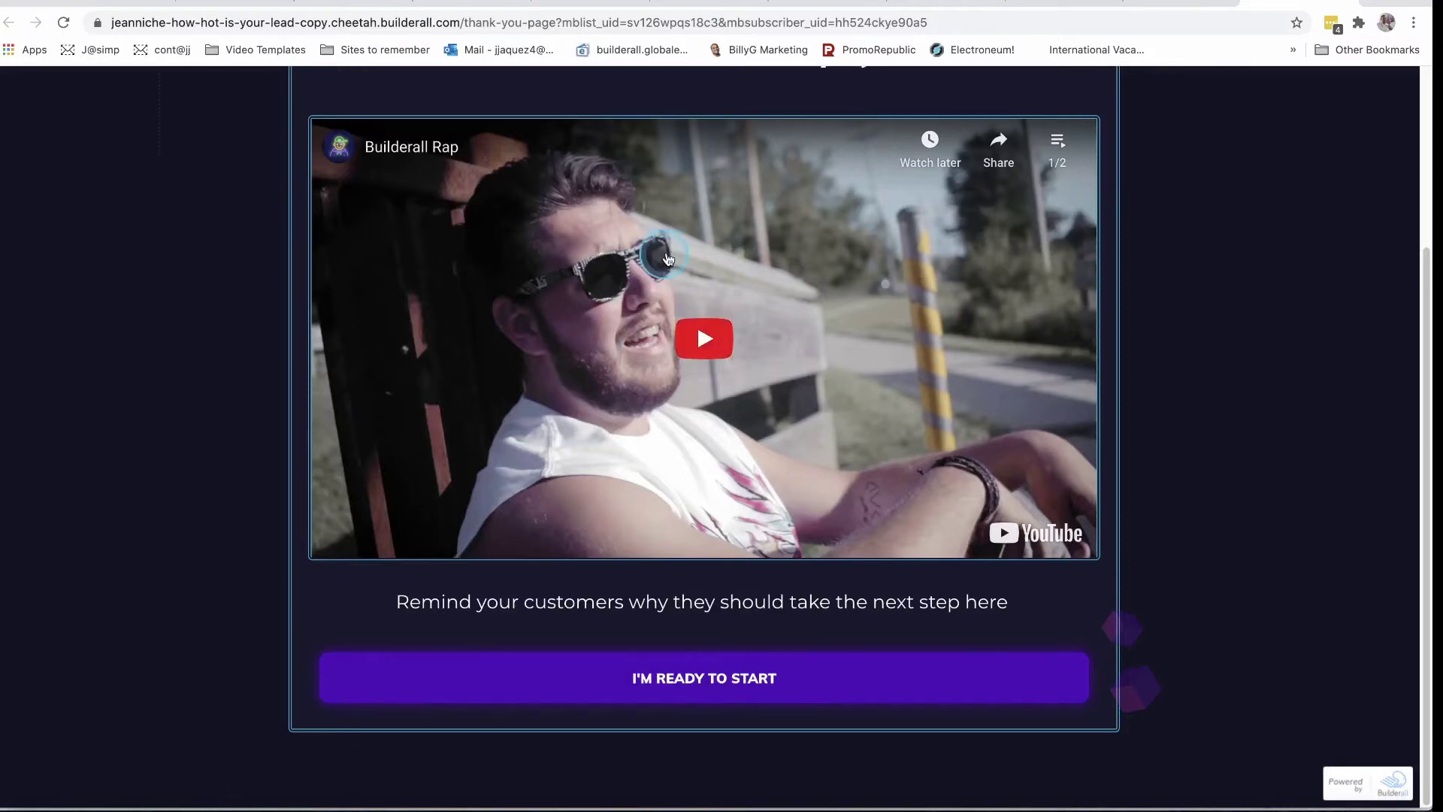
{"action": "left_click", "coordinate": [718, 697]}
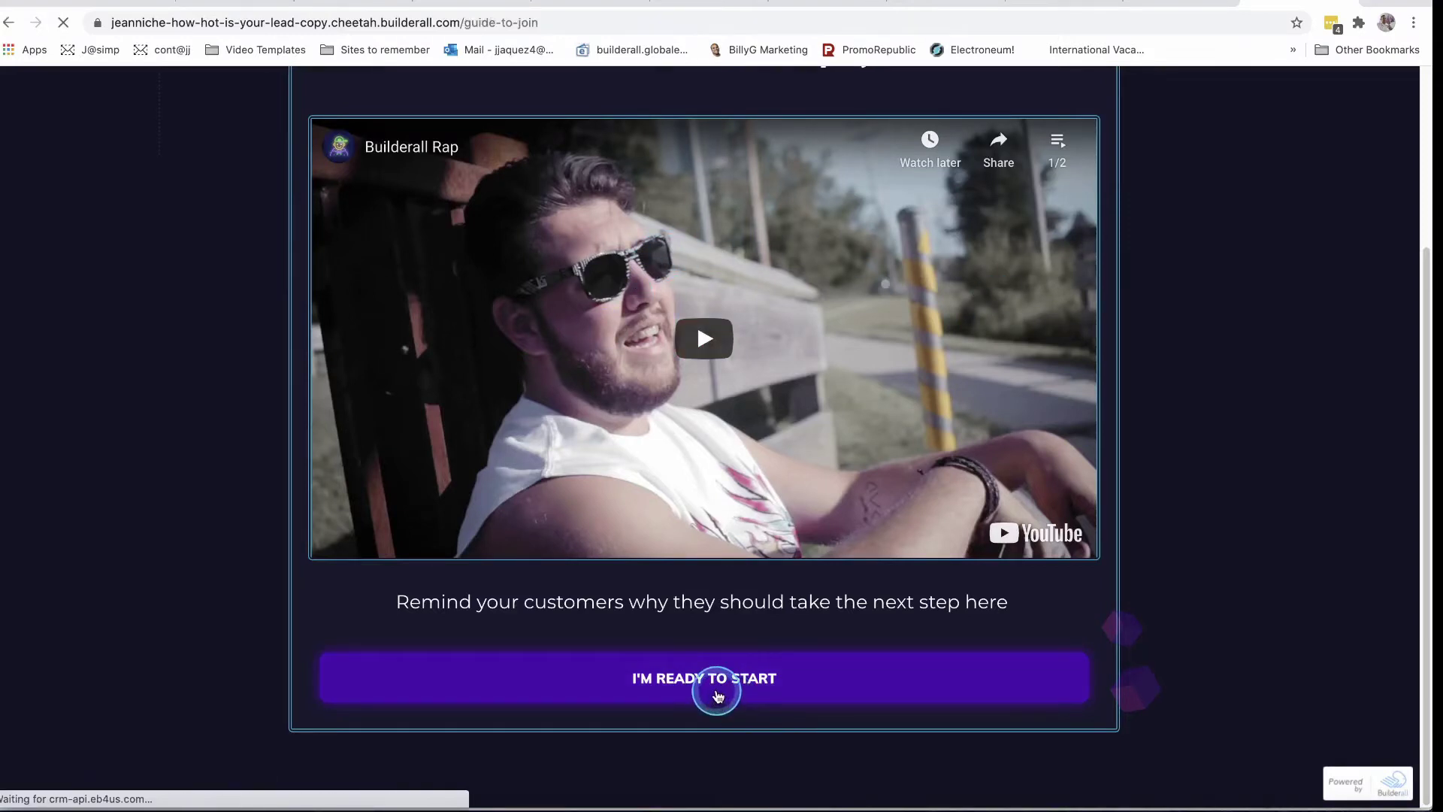
{"action": "scroll", "coordinate": [538, 215], "scroll_direction": "down", "scroll_amount": 5}
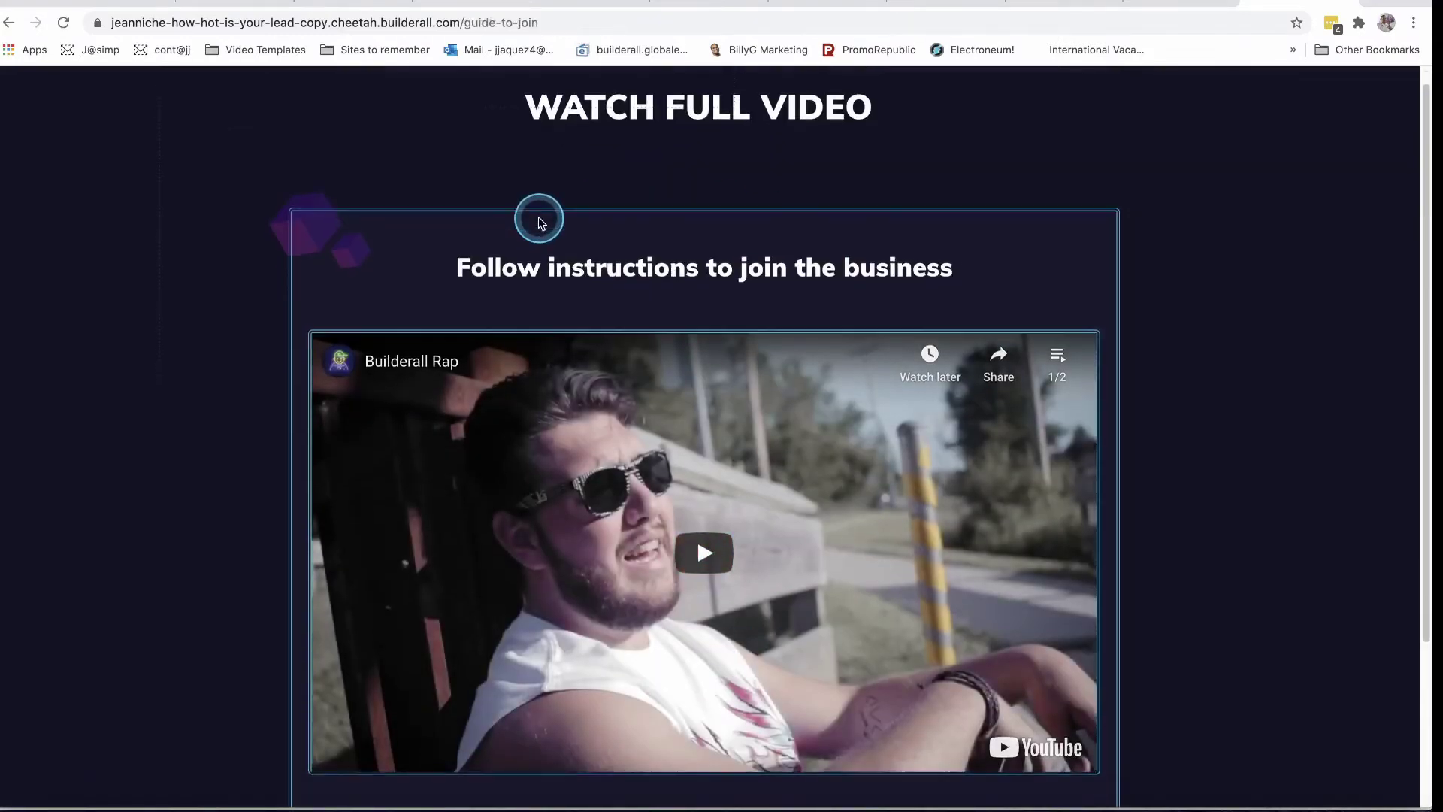
{"action": "scroll", "coordinate": [871, 316], "scroll_direction": "up", "scroll_amount": 5}
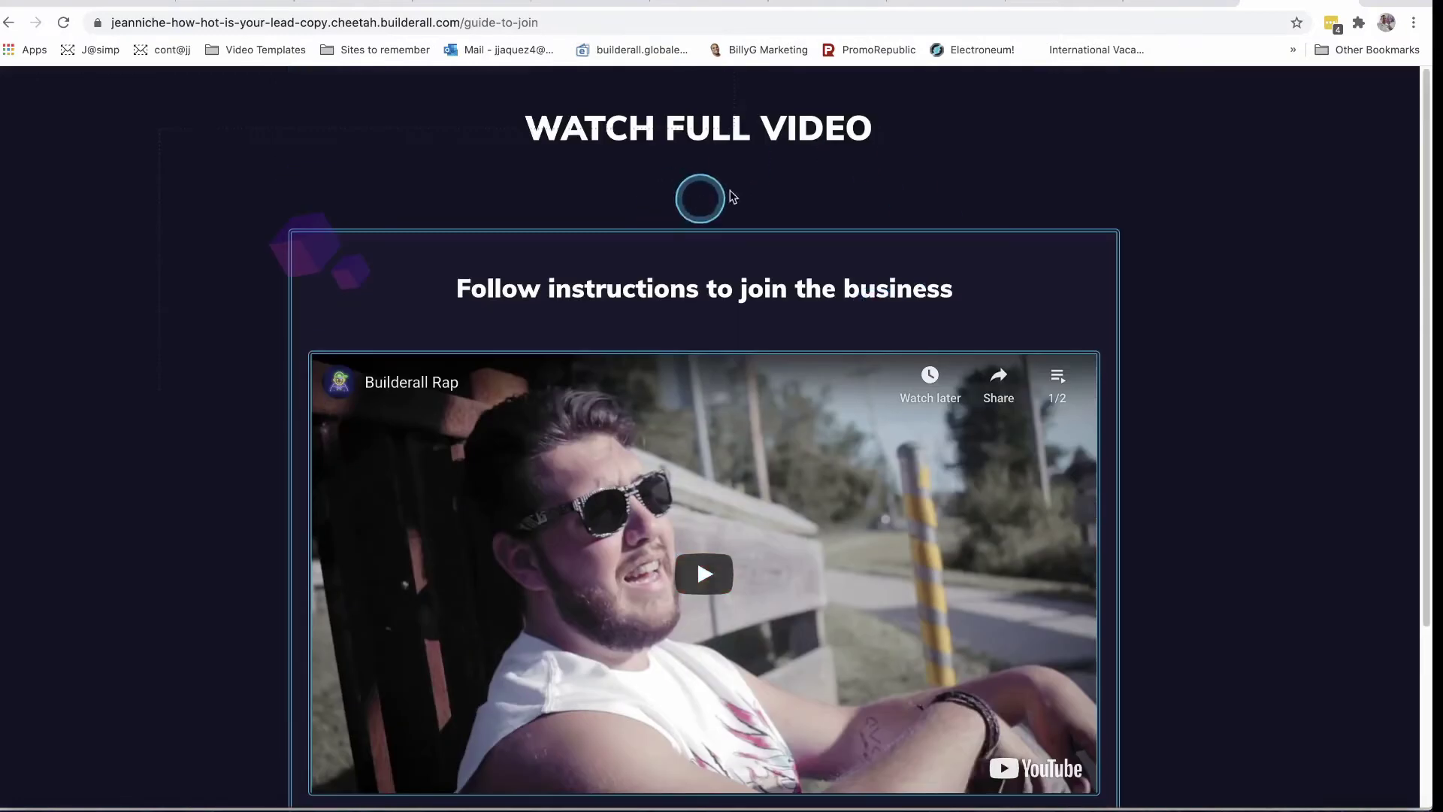
- Switch back to Vivaldi and check the subscriber counts of HOT LIST and WARM LIST in MailingBoss
{"action": "left_click", "coordinate": [158, 803]}
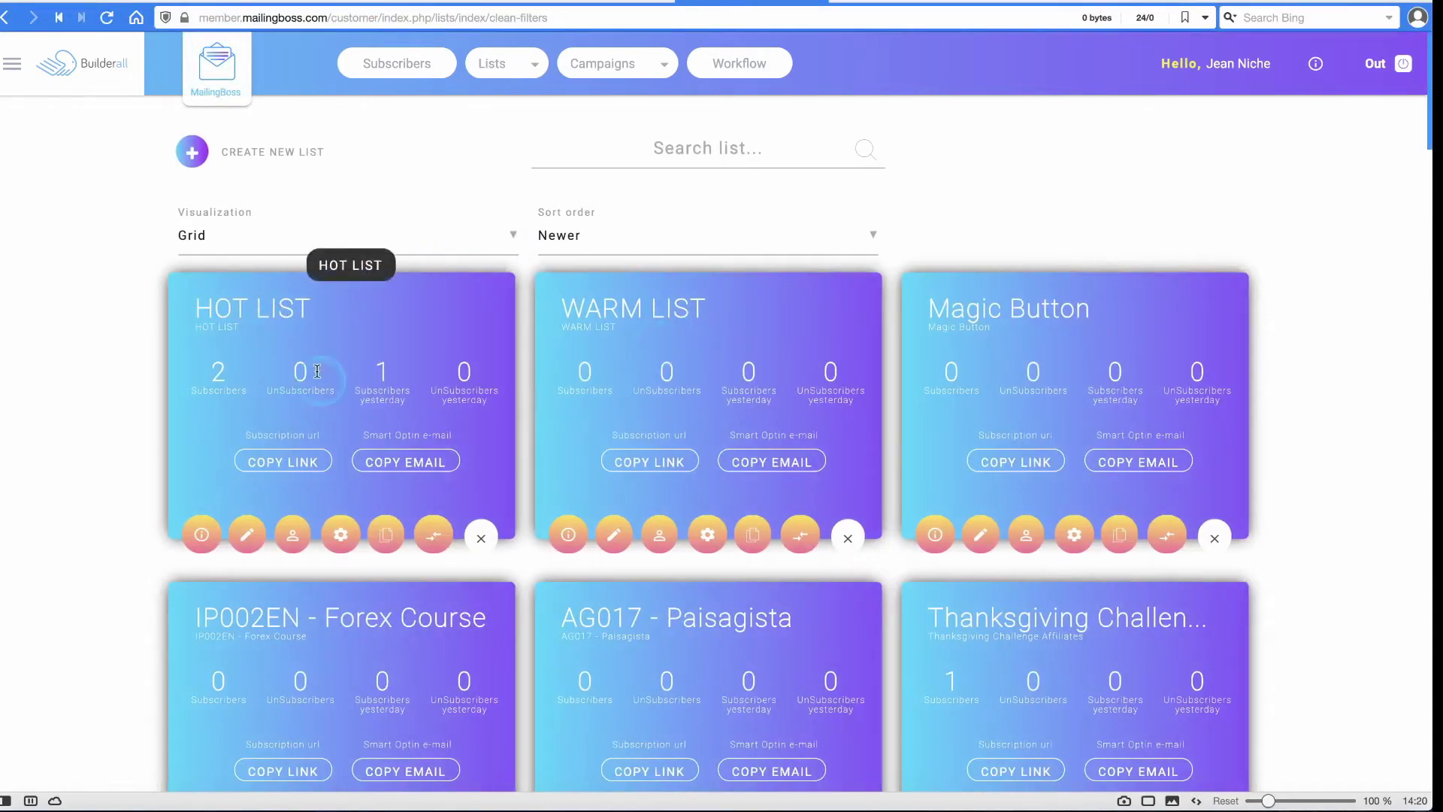
{"action": "scroll", "coordinate": [308, 375], "scroll_direction": "down", "scroll_amount": 1}
{"action": "scroll", "coordinate": [308, 374], "scroll_direction": "down", "scroll_amount": 1}
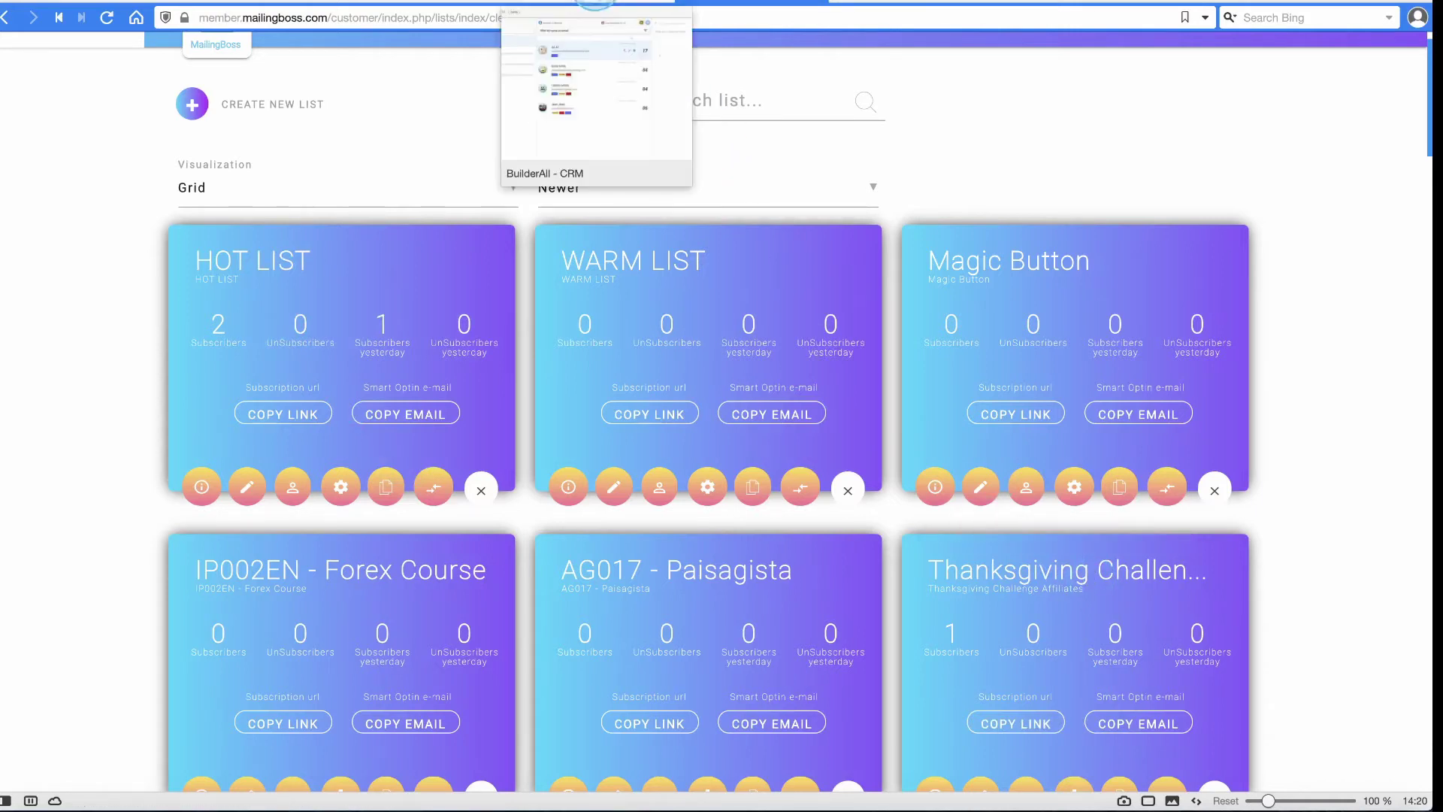
- Return to the CRM leads and reload the list to check the test lead's updated score and tags
{"action": "left_click", "coordinate": [594, 3]}
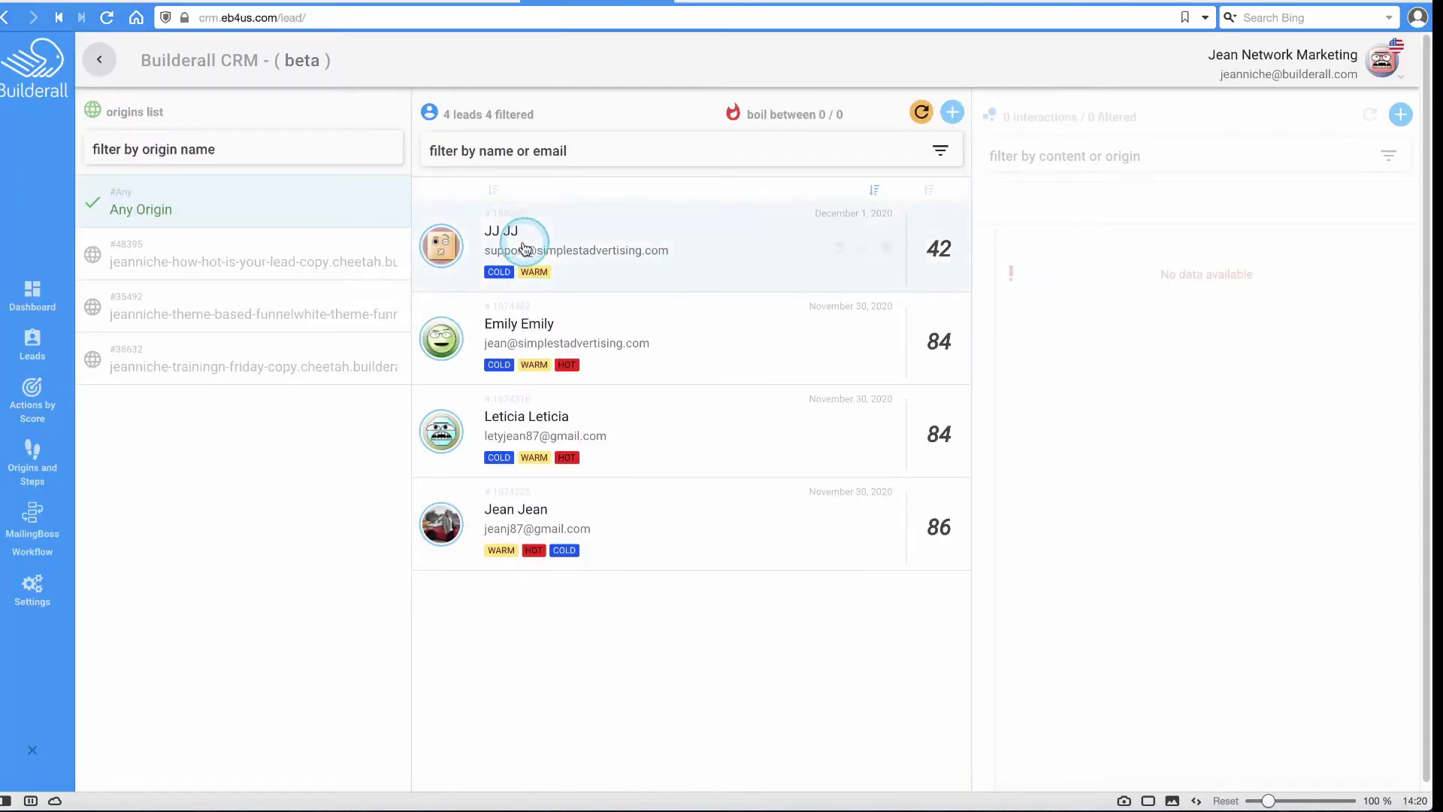
{"action": "left_click", "coordinate": [923, 115]}
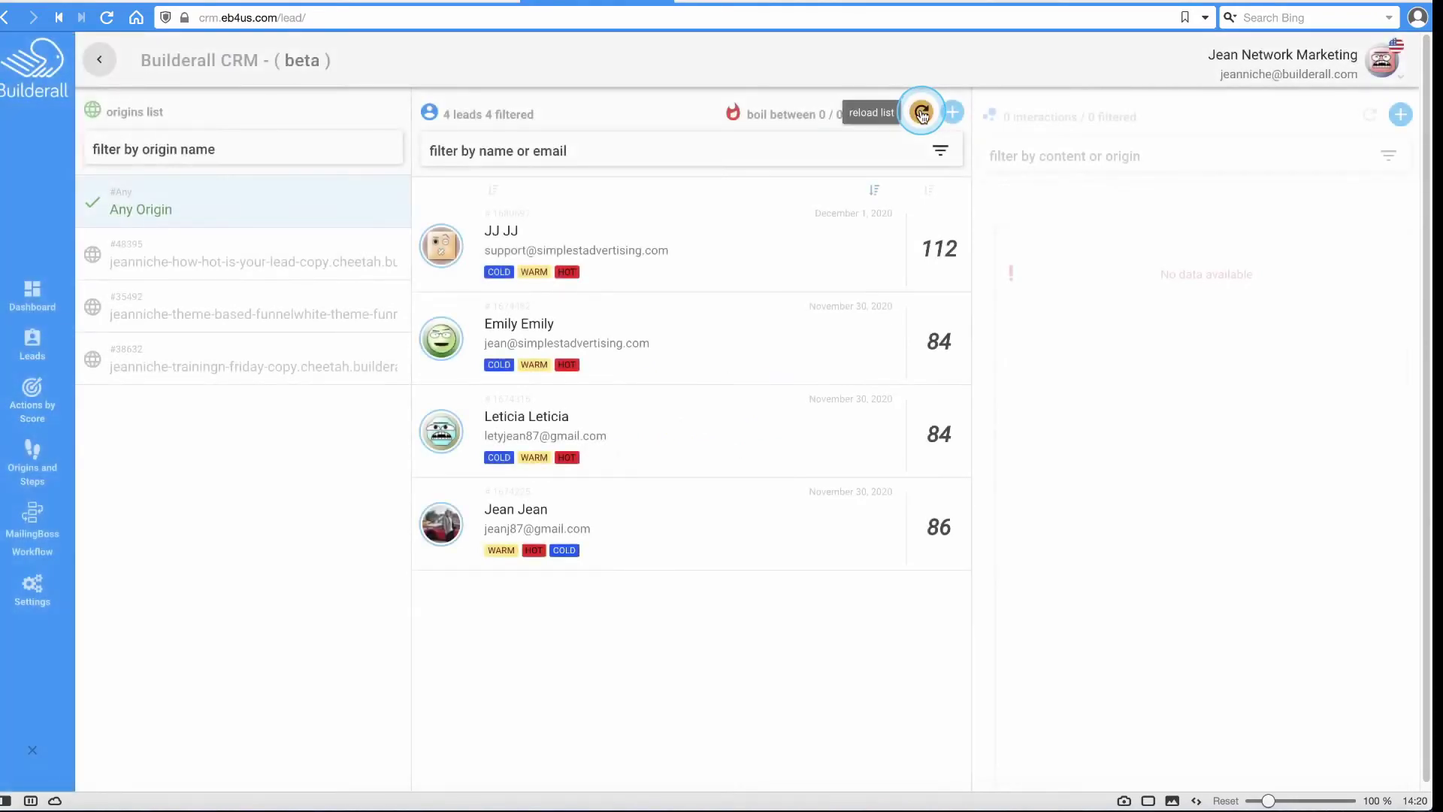
{"action": "left_click", "coordinate": [886, 290]}
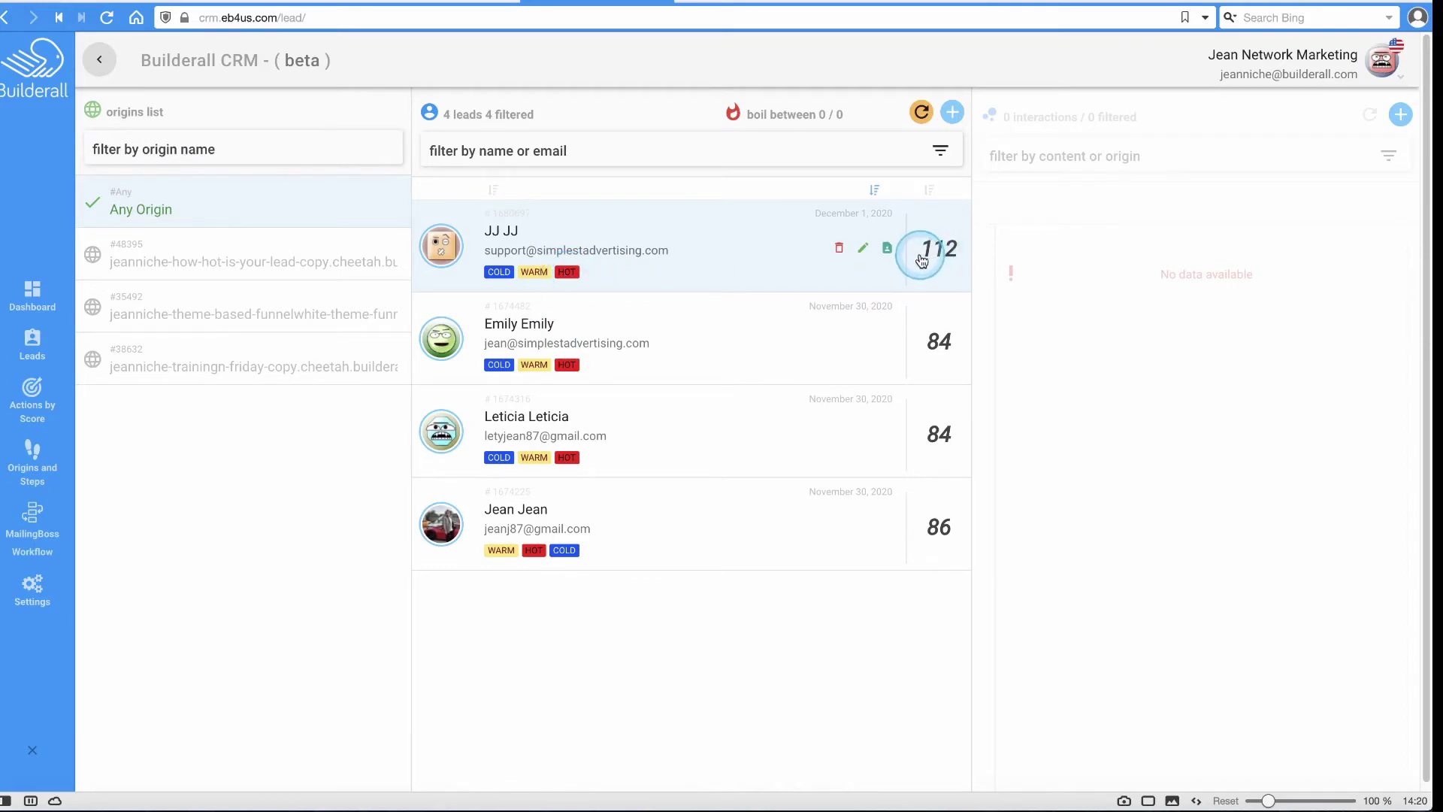
- Change the trigger score of the buyers action for the how-hot-is-your-lead origin and save the update
{"action": "left_click", "coordinate": [30, 400]}
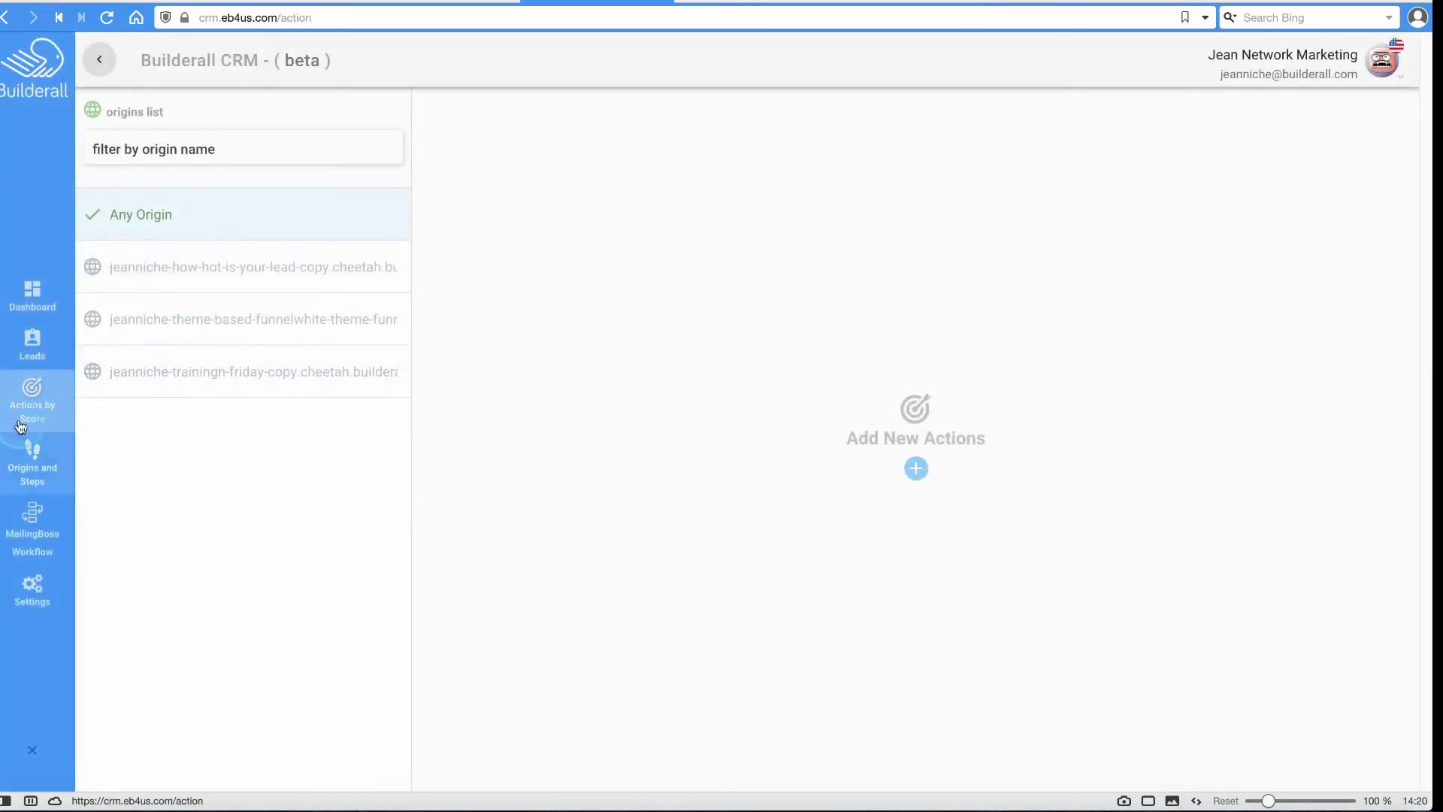
{"action": "left_click", "coordinate": [172, 289]}
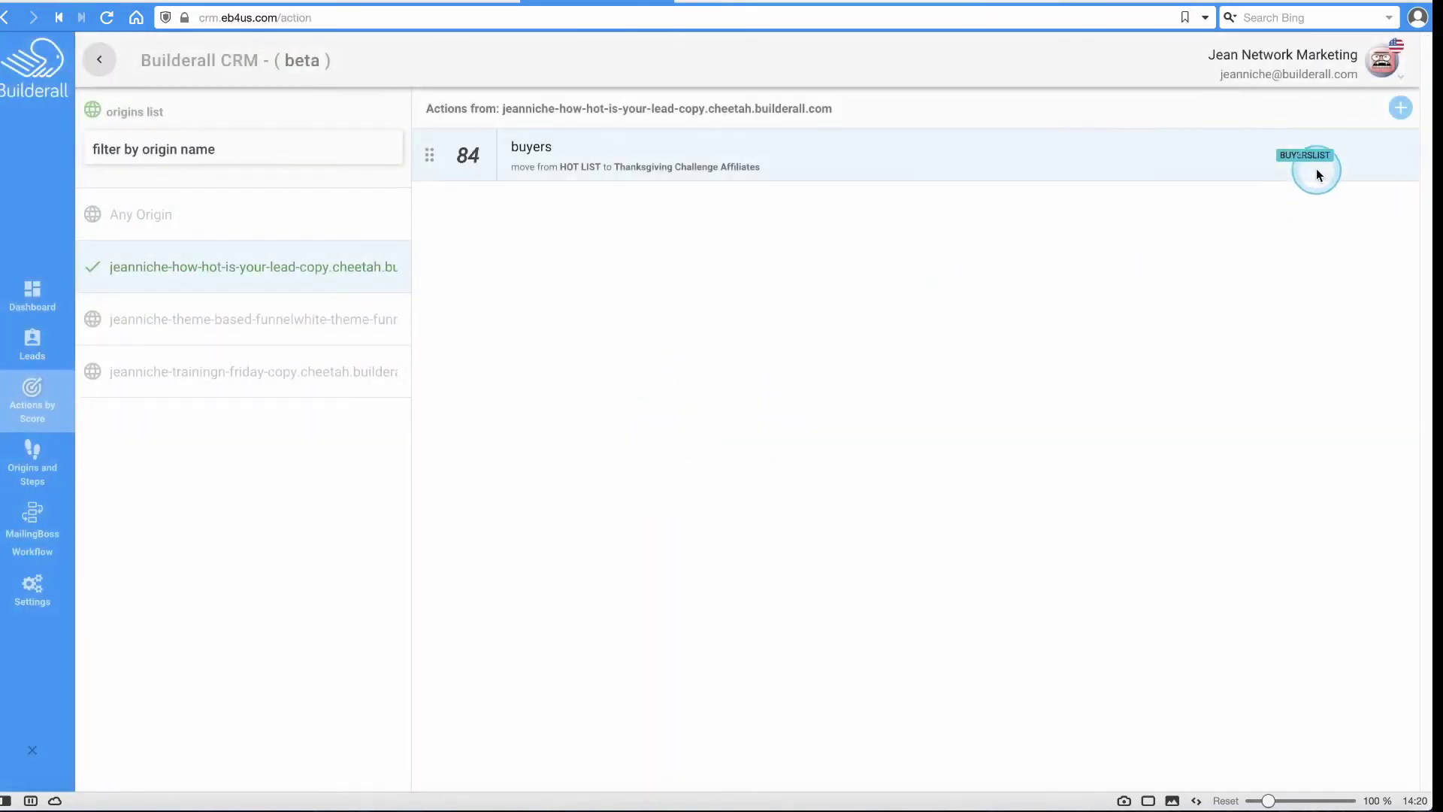
{"action": "left_click", "coordinate": [1364, 157]}
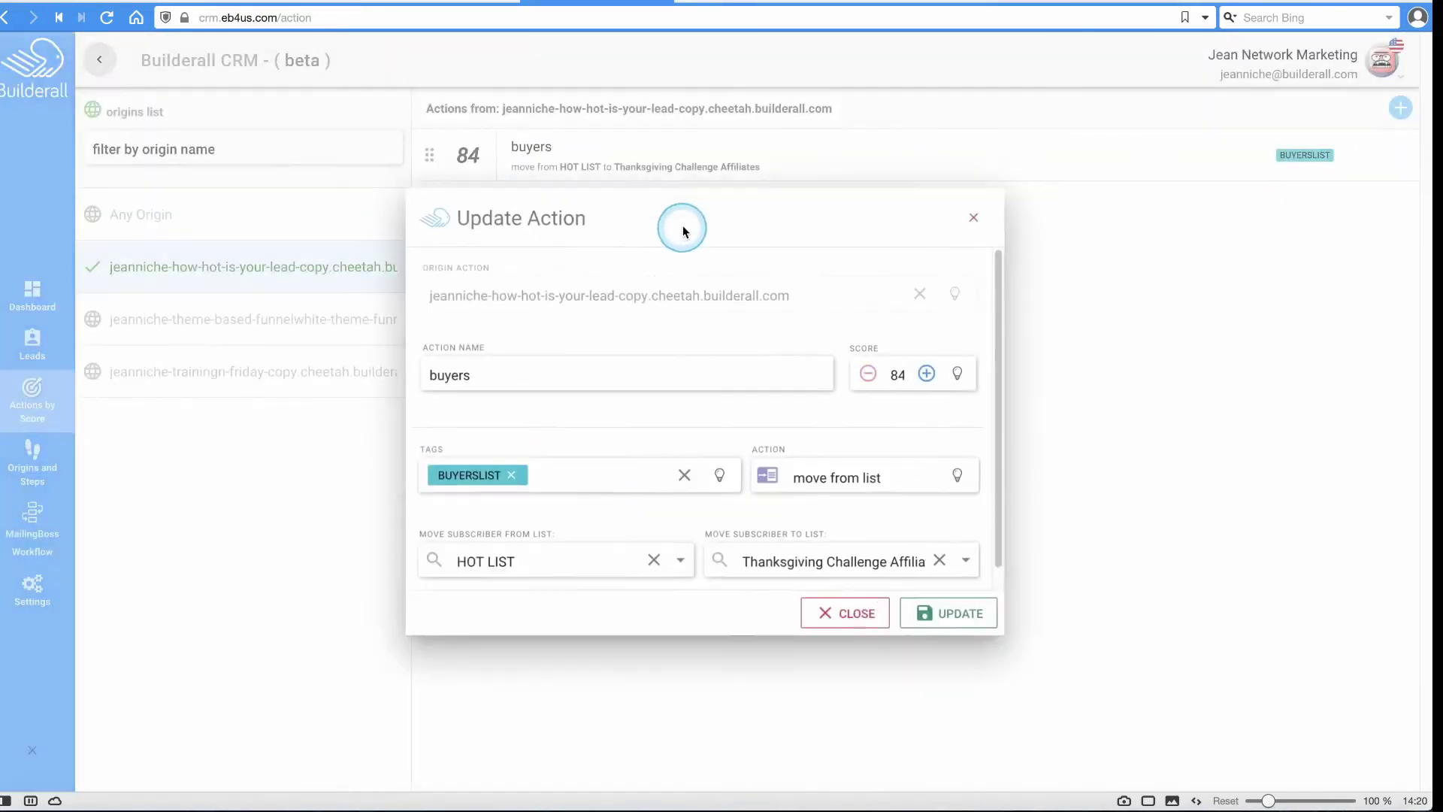
{"action": "left_click", "coordinate": [898, 375]}
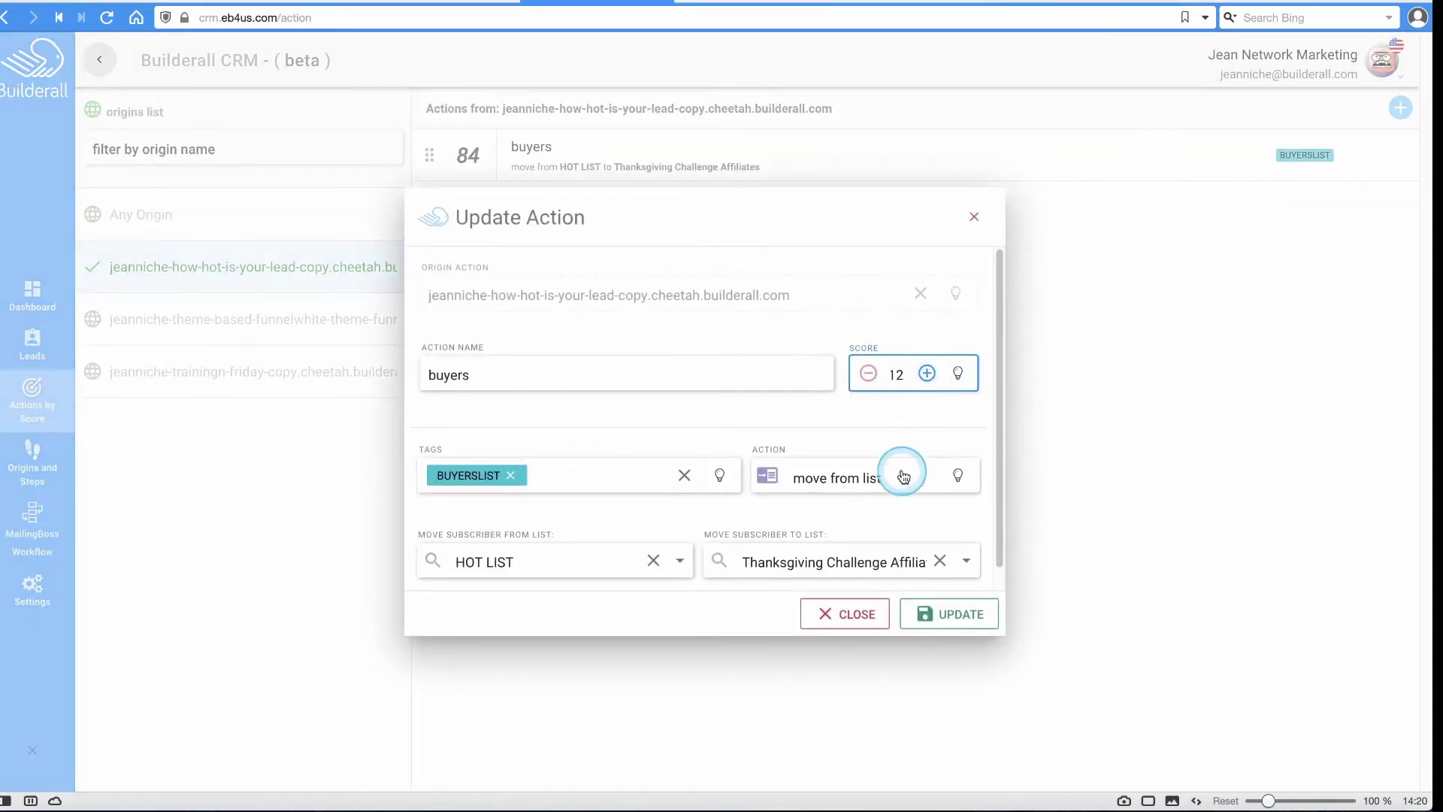
{"action": "double_click", "coordinate": [902, 374]}
{"action": "left_click", "coordinate": [870, 374]}
{"action": "left_click", "coordinate": [869, 375]}
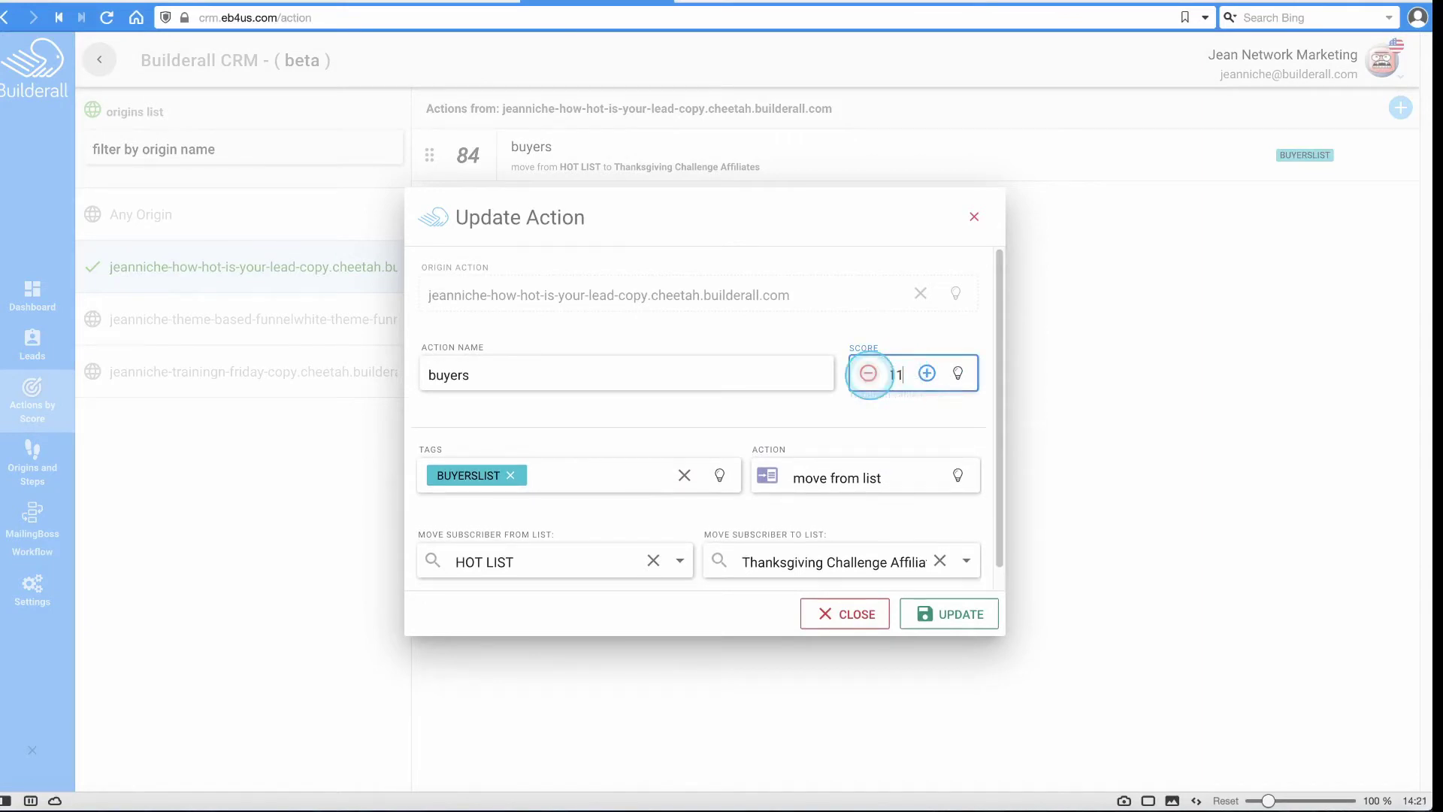
{"action": "left_click", "coordinate": [936, 613]}
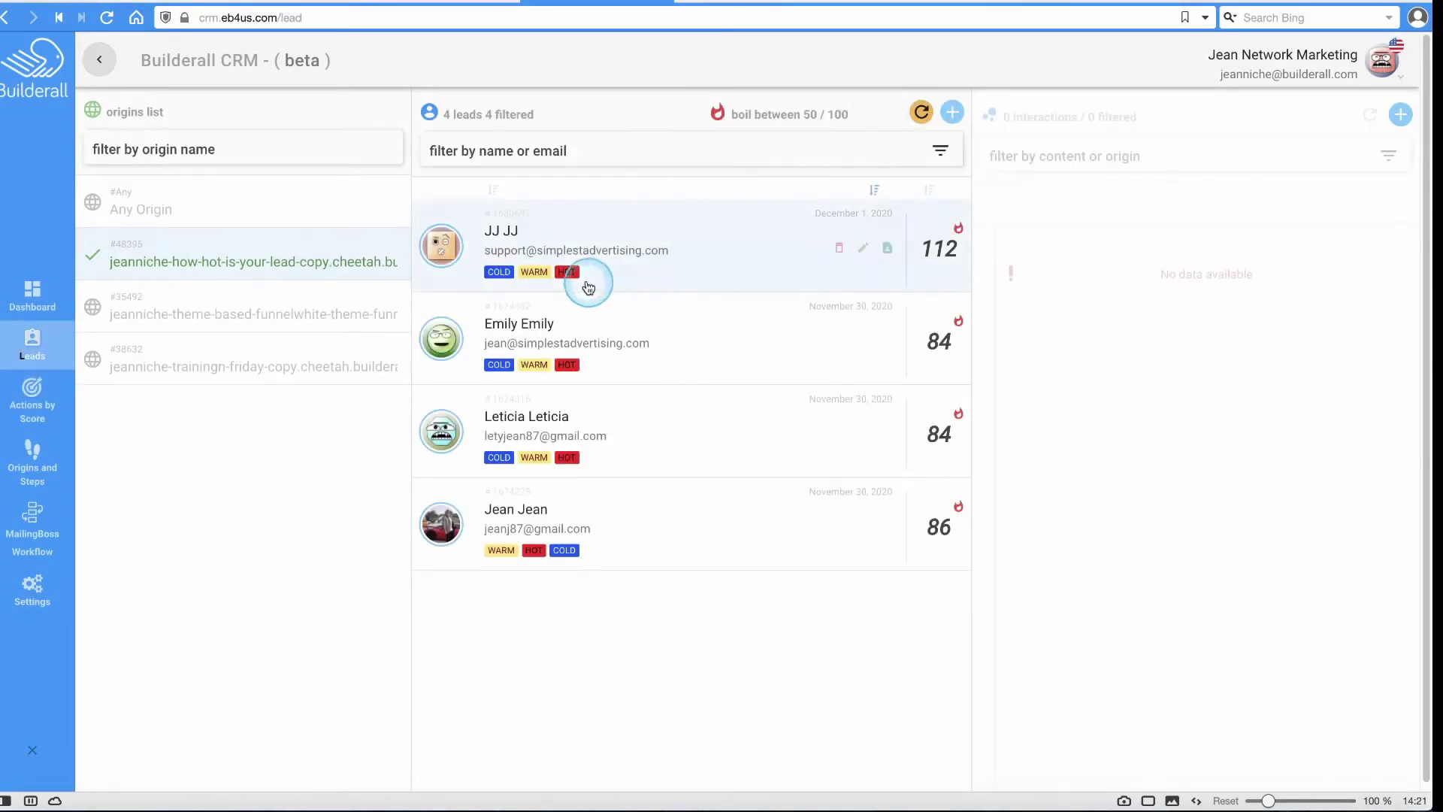
- Switch to Chrome and follow the Join MLM Page link at the end of the guide-to-join page
{"action": "left_click", "coordinate": [733, 3]}
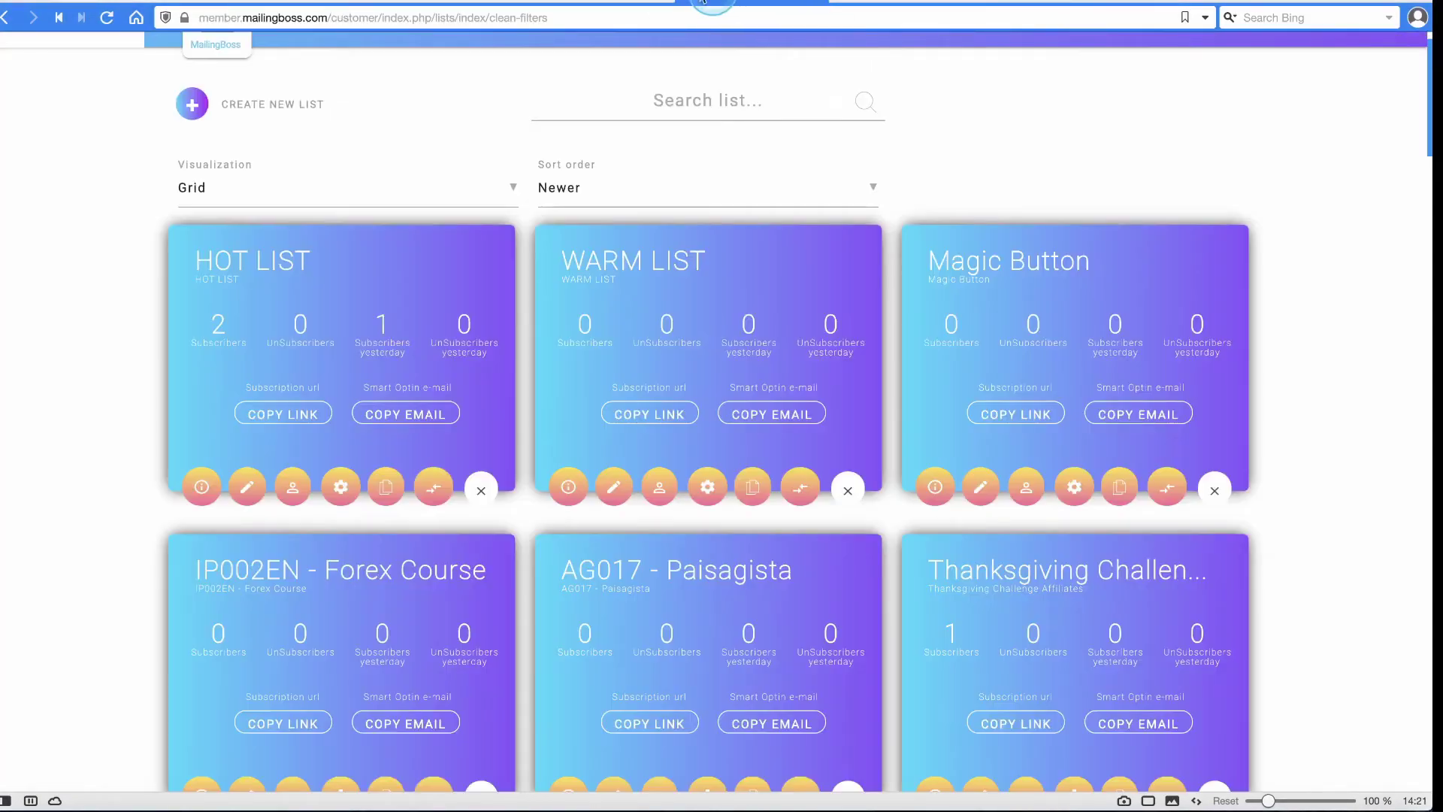
{"action": "left_click", "coordinate": [594, 4]}
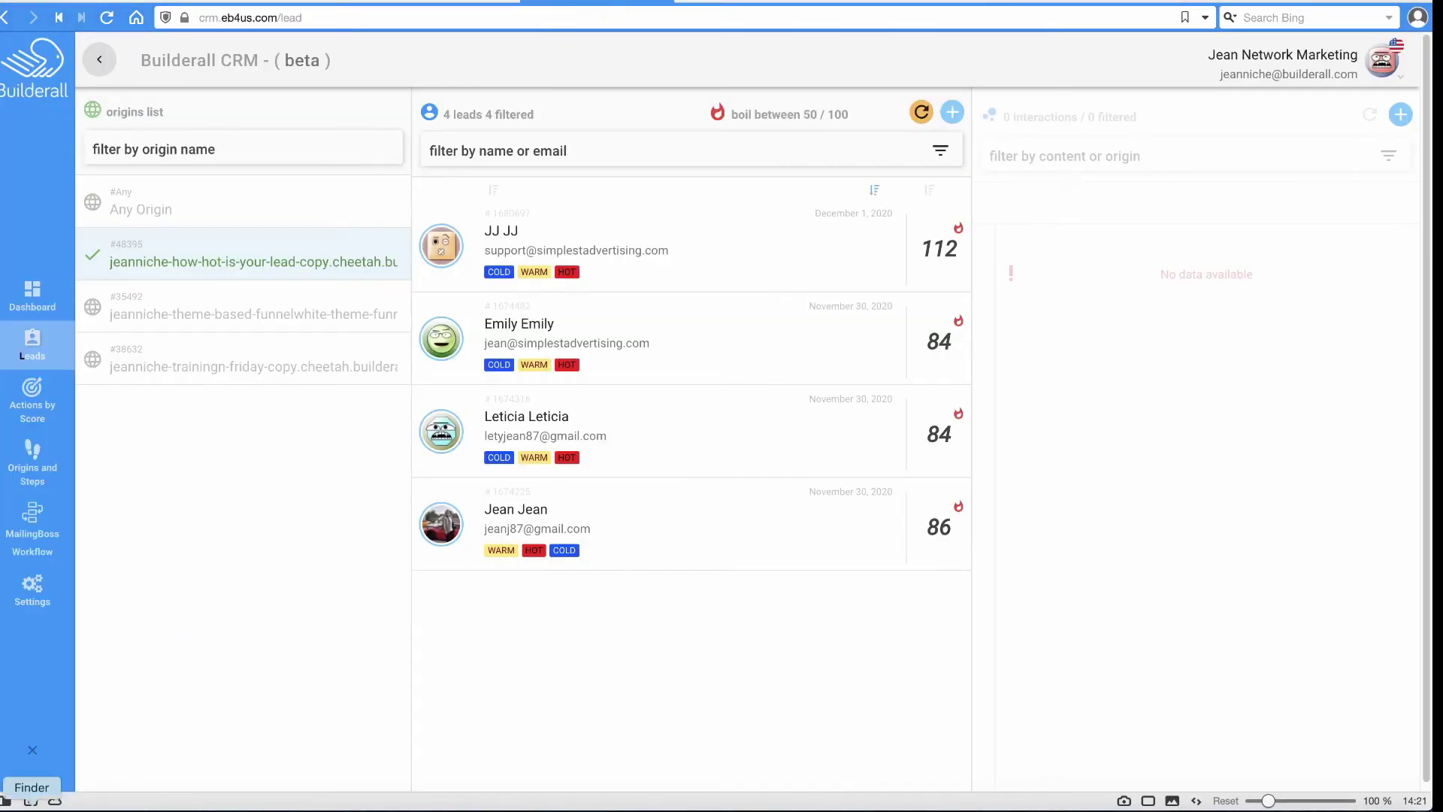
{"action": "left_click", "coordinate": [129, 803]}
{"action": "scroll", "coordinate": [992, 402], "scroll_direction": "down", "scroll_amount": 3}
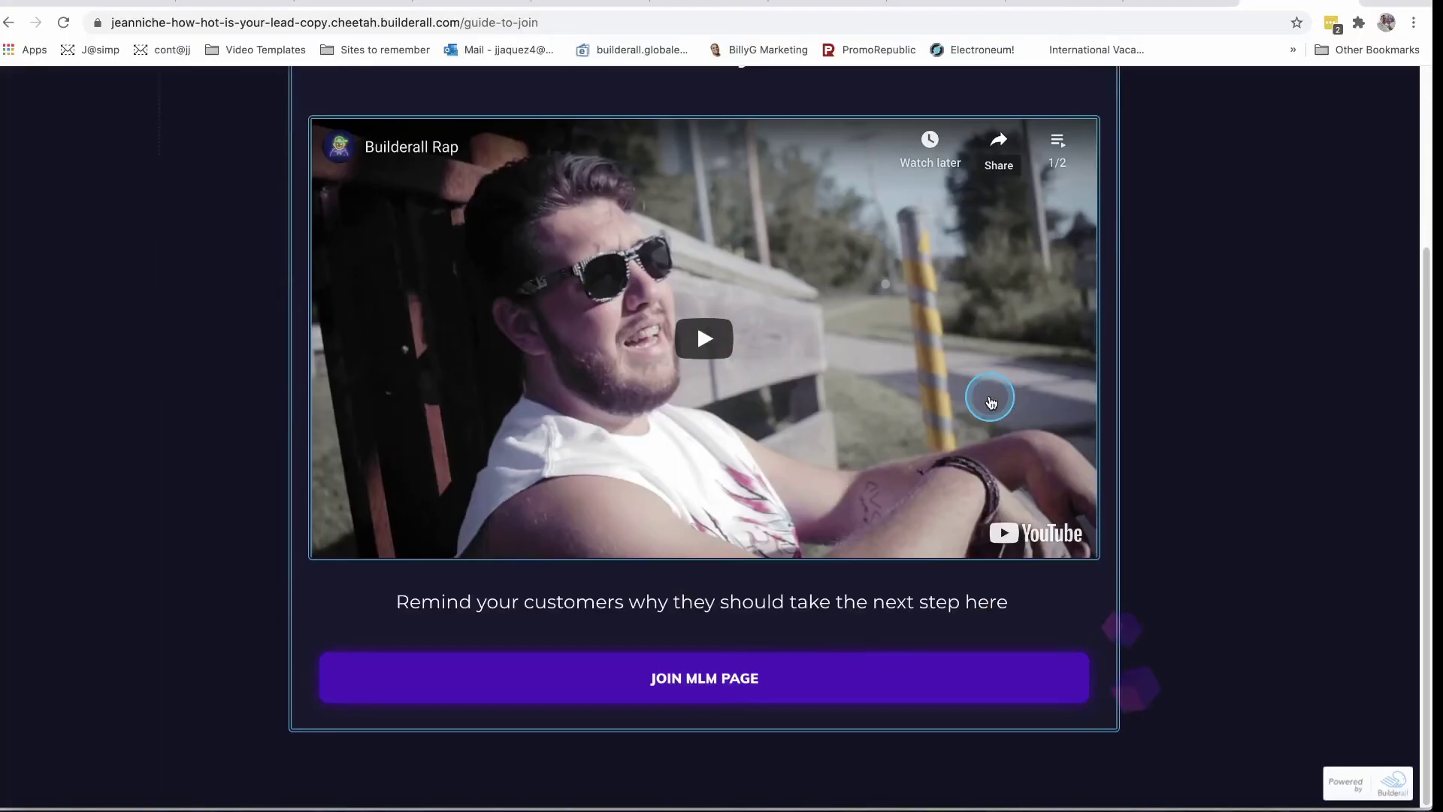
{"action": "left_click", "coordinate": [716, 682]}
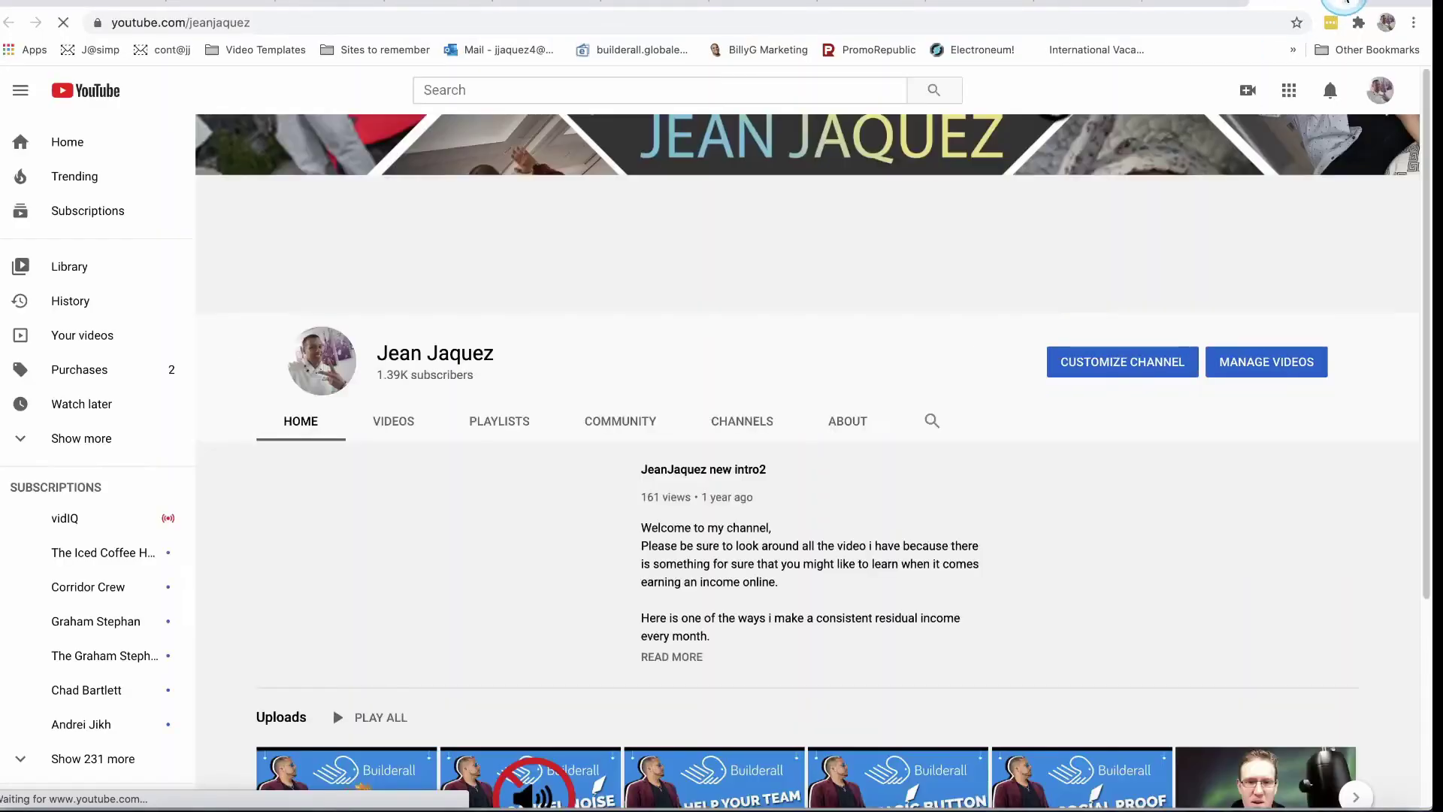
{"action": "left_click", "coordinate": [850, 2]}
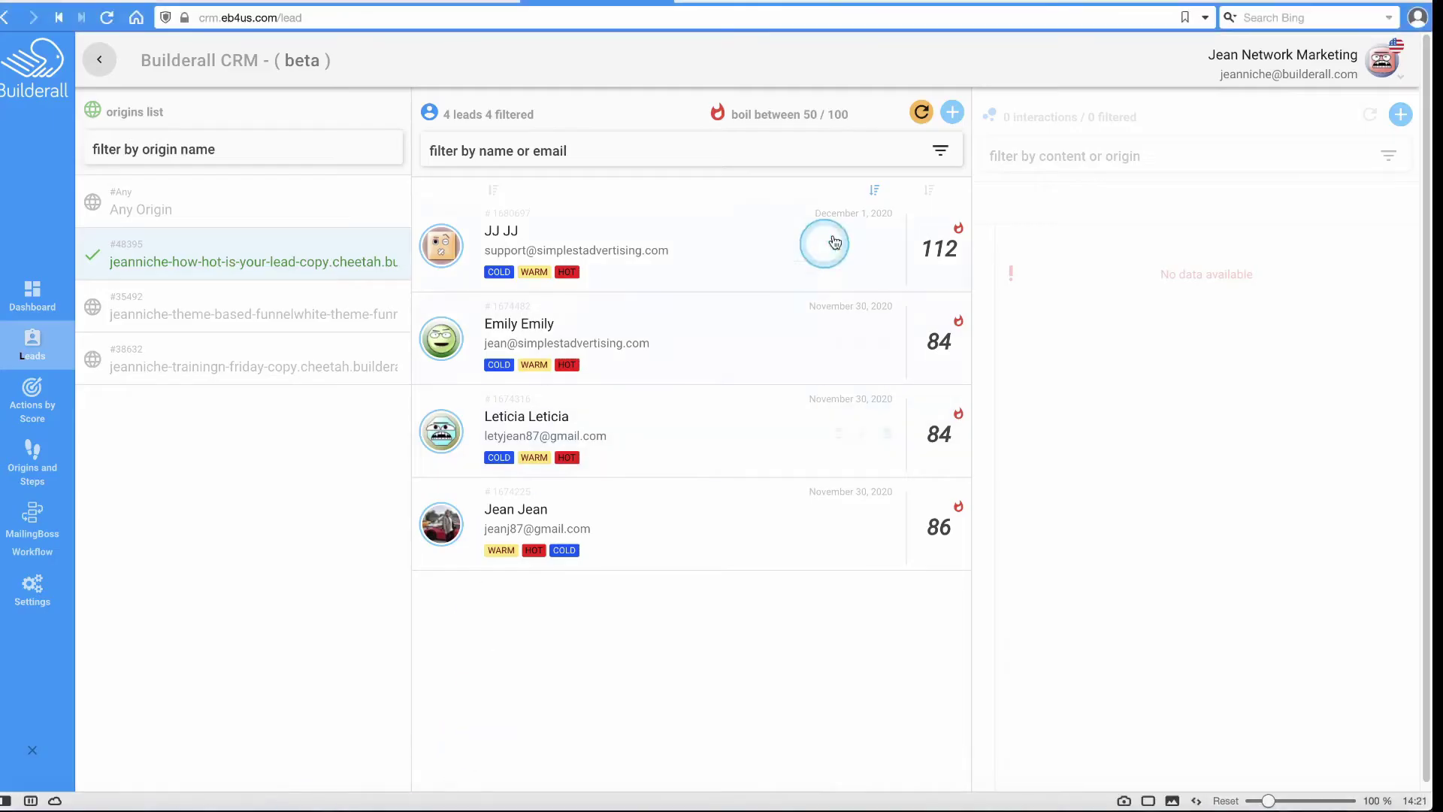
- In Vivaldi, reload the CRM leads list for the how-hot-is-your-lead origin and check the test lead for the BUYERSLIST tag
{"action": "left_click", "coordinate": [925, 112]}
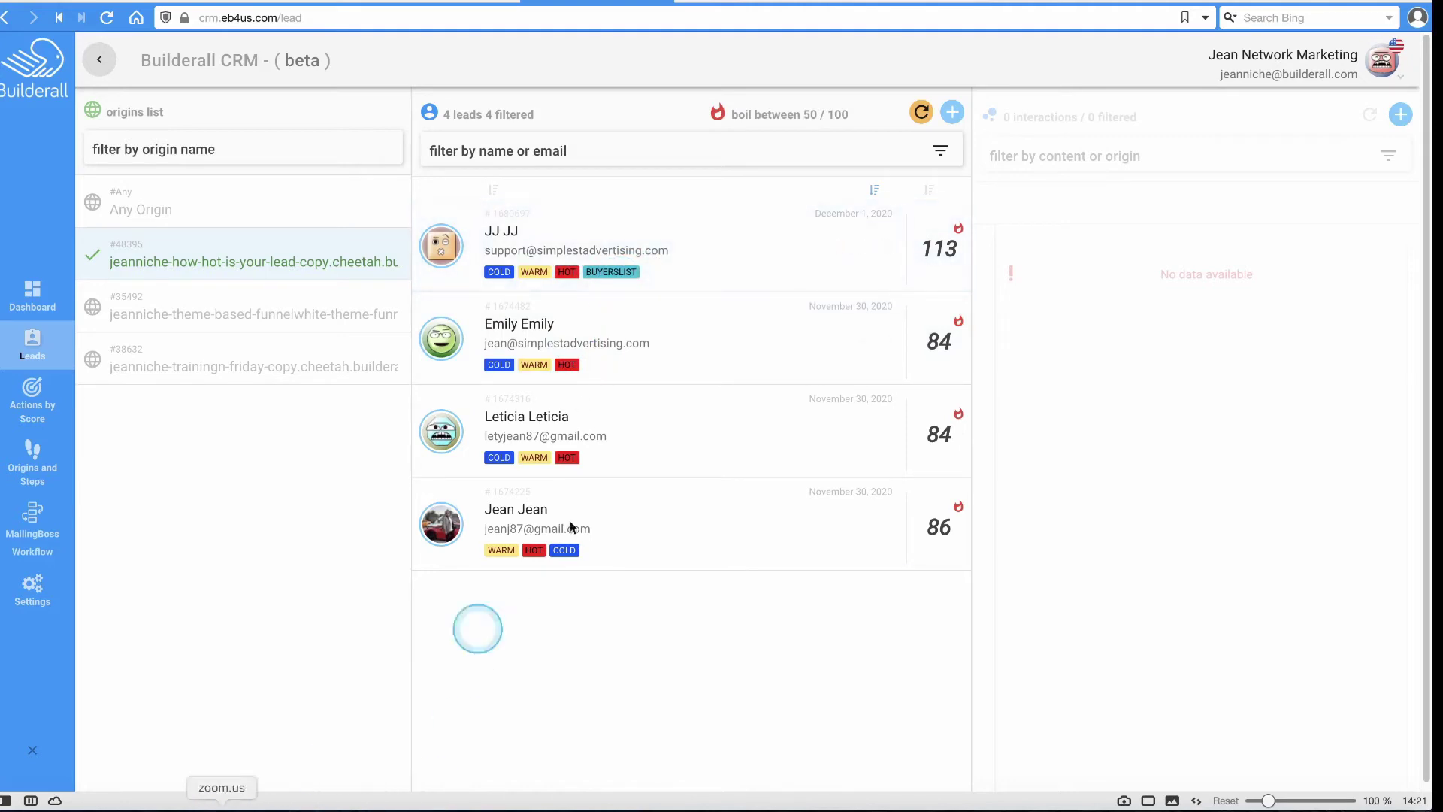
{"action": "left_click", "coordinate": [889, 2]}
{"action": "left_click", "coordinate": [710, 2]}
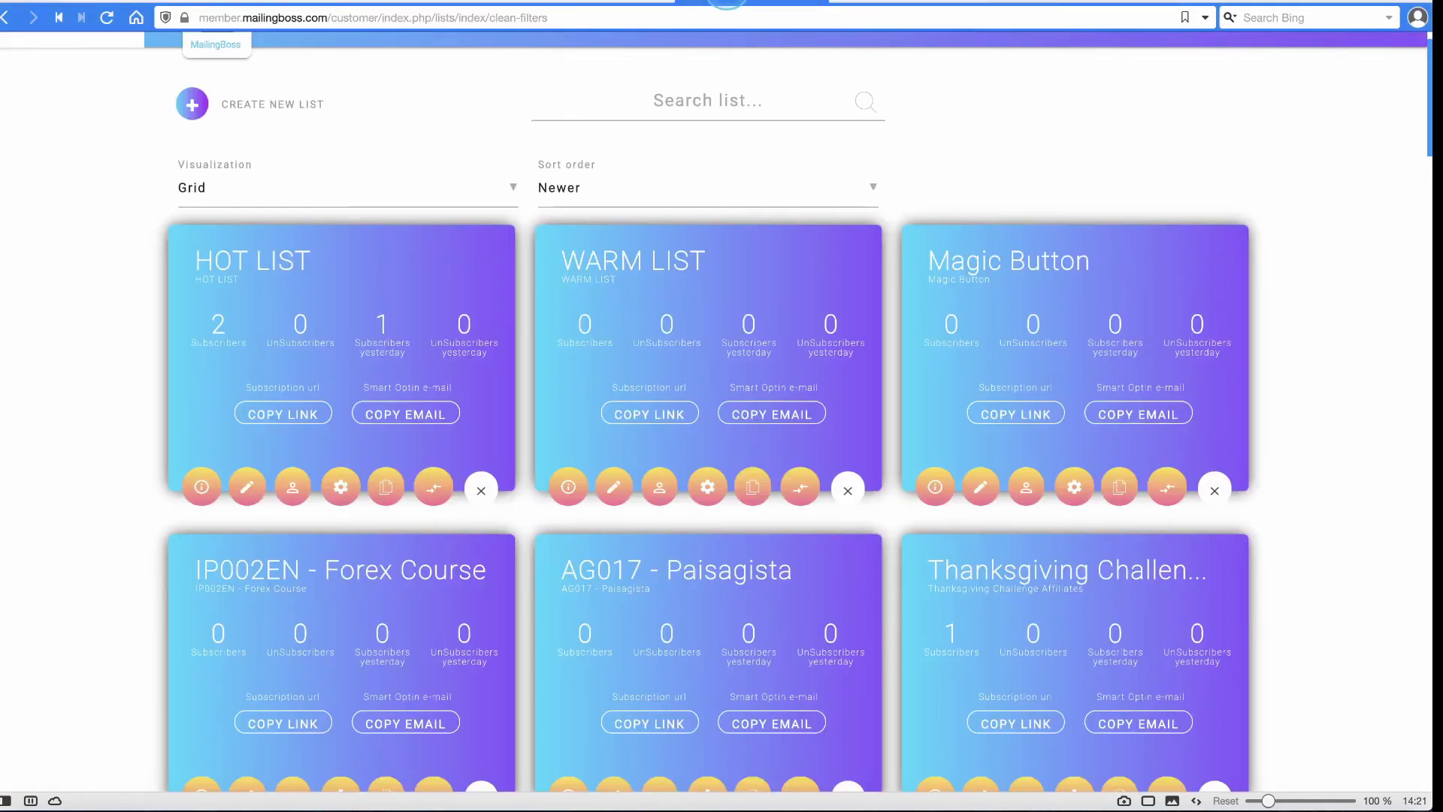
{"action": "left_click", "coordinate": [648, 100]}
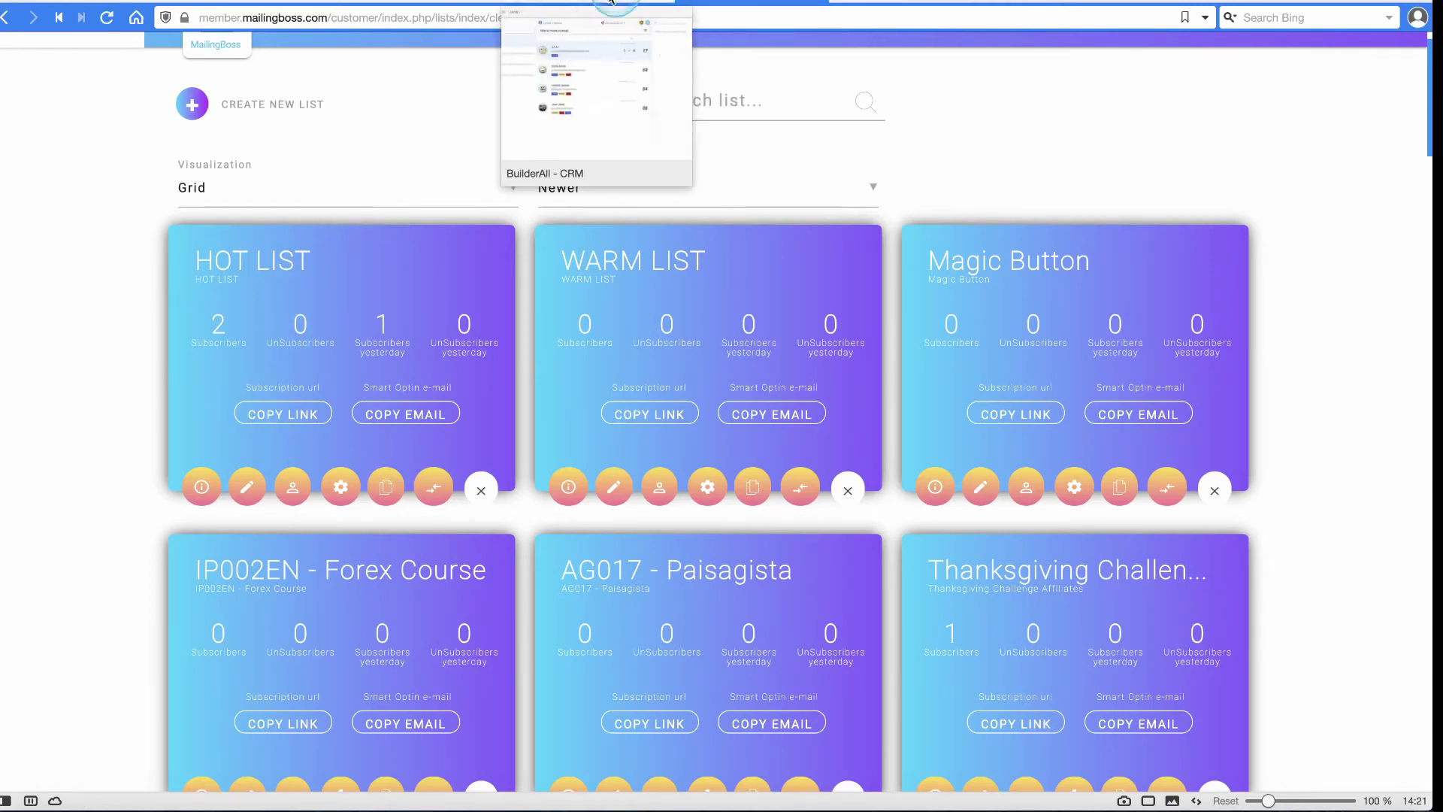
{"action": "left_click", "coordinate": [556, 2]}
{"action": "left_click", "coordinate": [421, 2]}
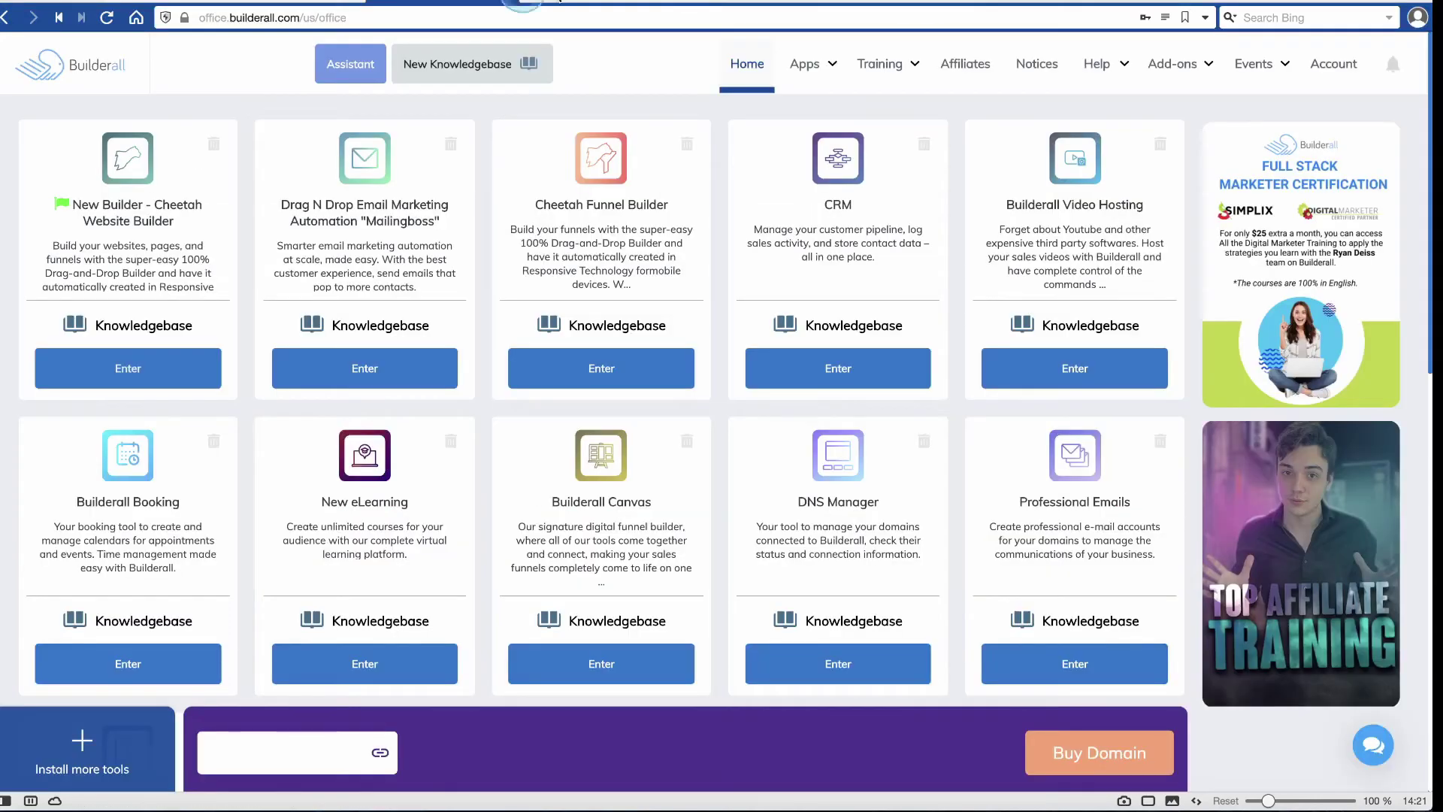
{"action": "left_click", "coordinate": [624, 2]}
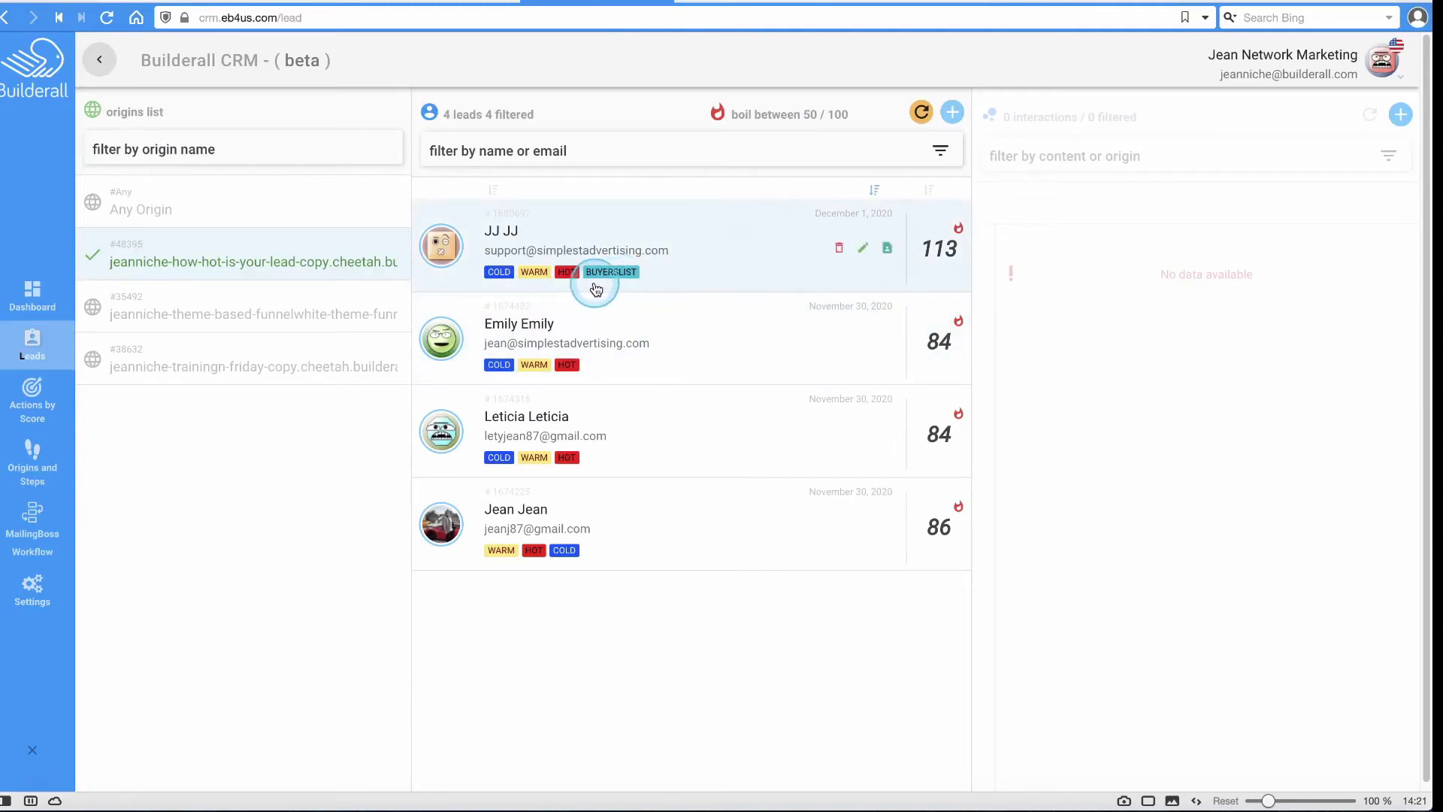
{"action": "left_click", "coordinate": [922, 112]}
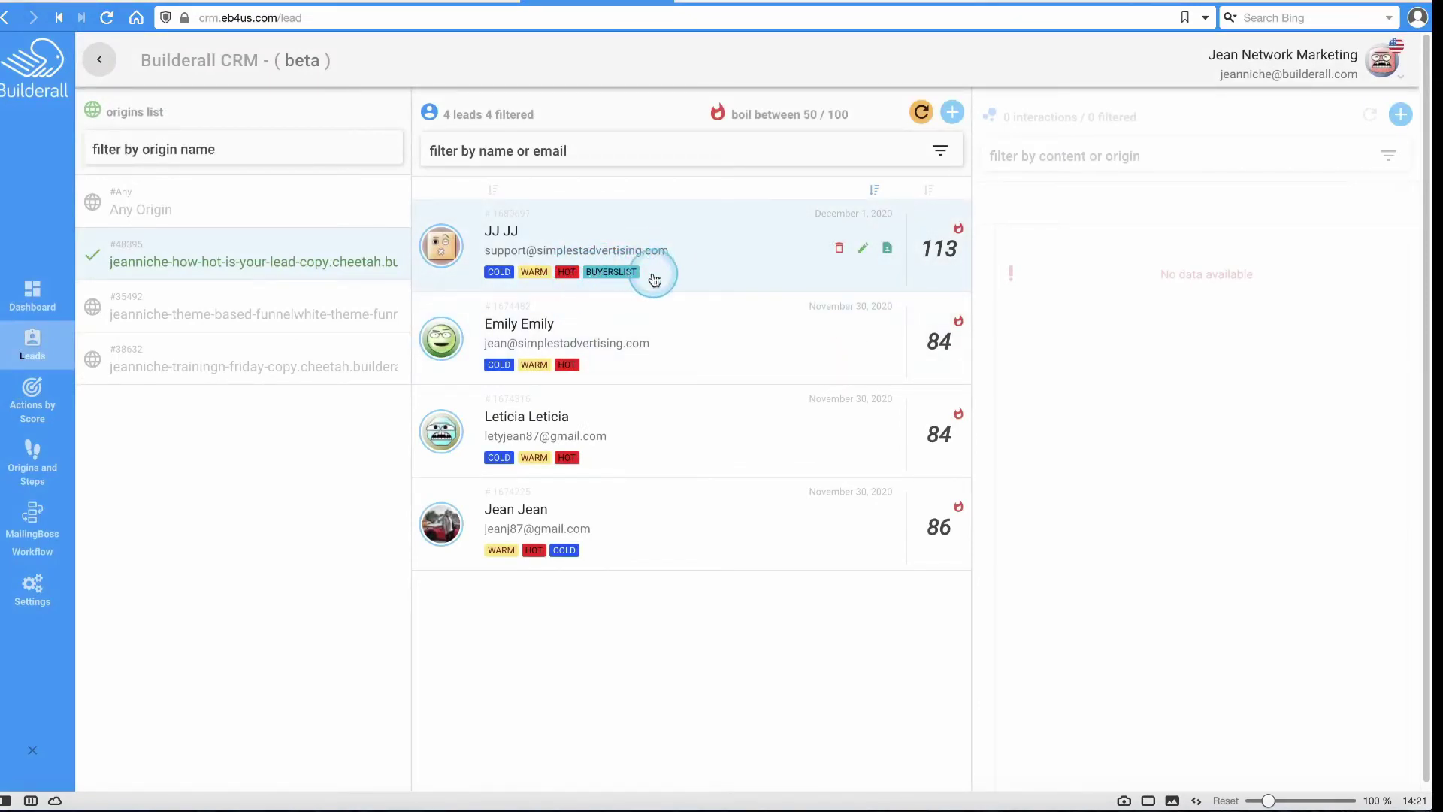
- Reload the MailingBoss lists overview and compare the subscriber counts of HOT LIST and Thanksgiving Challenge Affiliates
{"action": "left_click", "coordinate": [751, 2]}
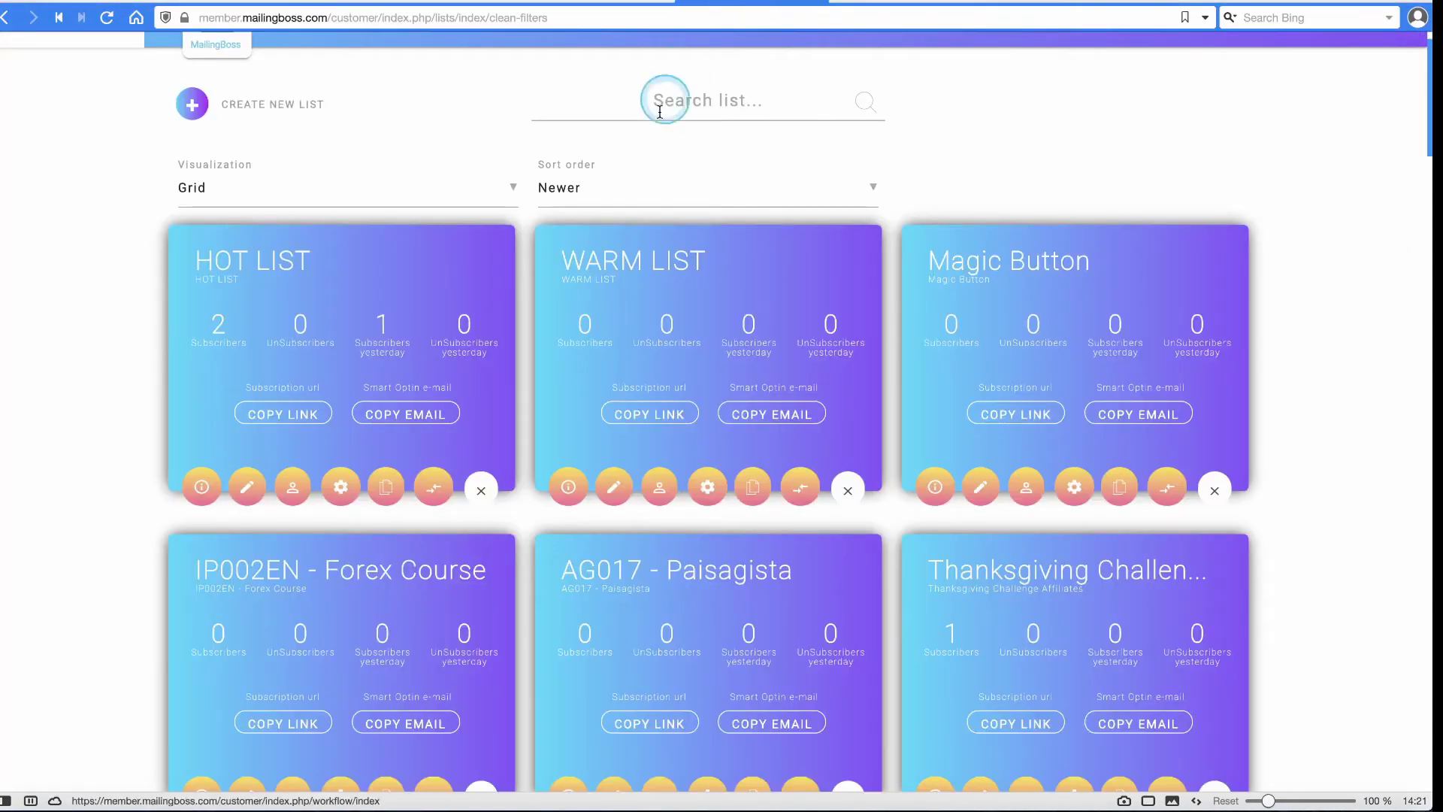
{"action": "scroll", "coordinate": [295, 287], "scroll_direction": "down", "scroll_amount": 4}
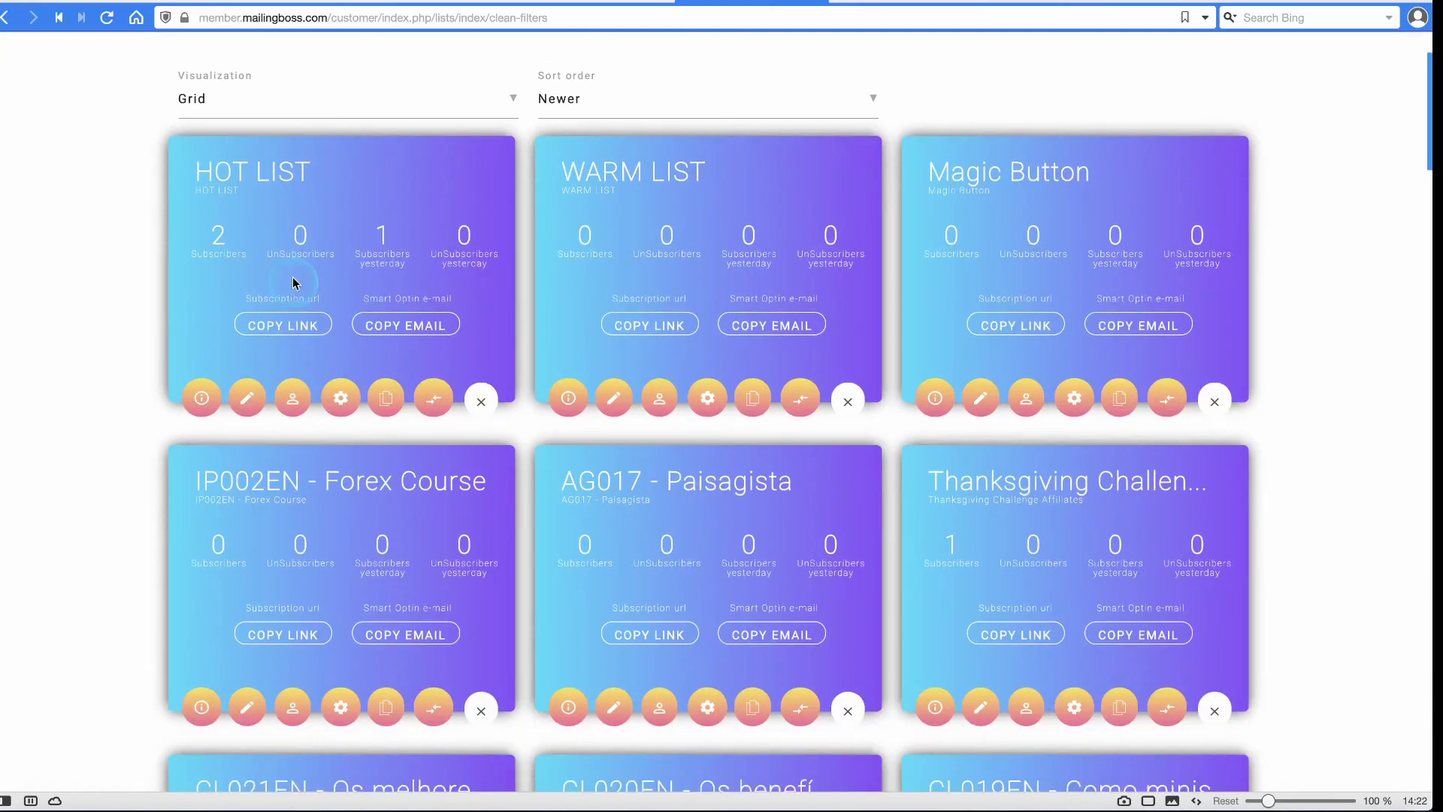
{"action": "scroll", "coordinate": [297, 286], "scroll_direction": "up", "scroll_amount": 5}
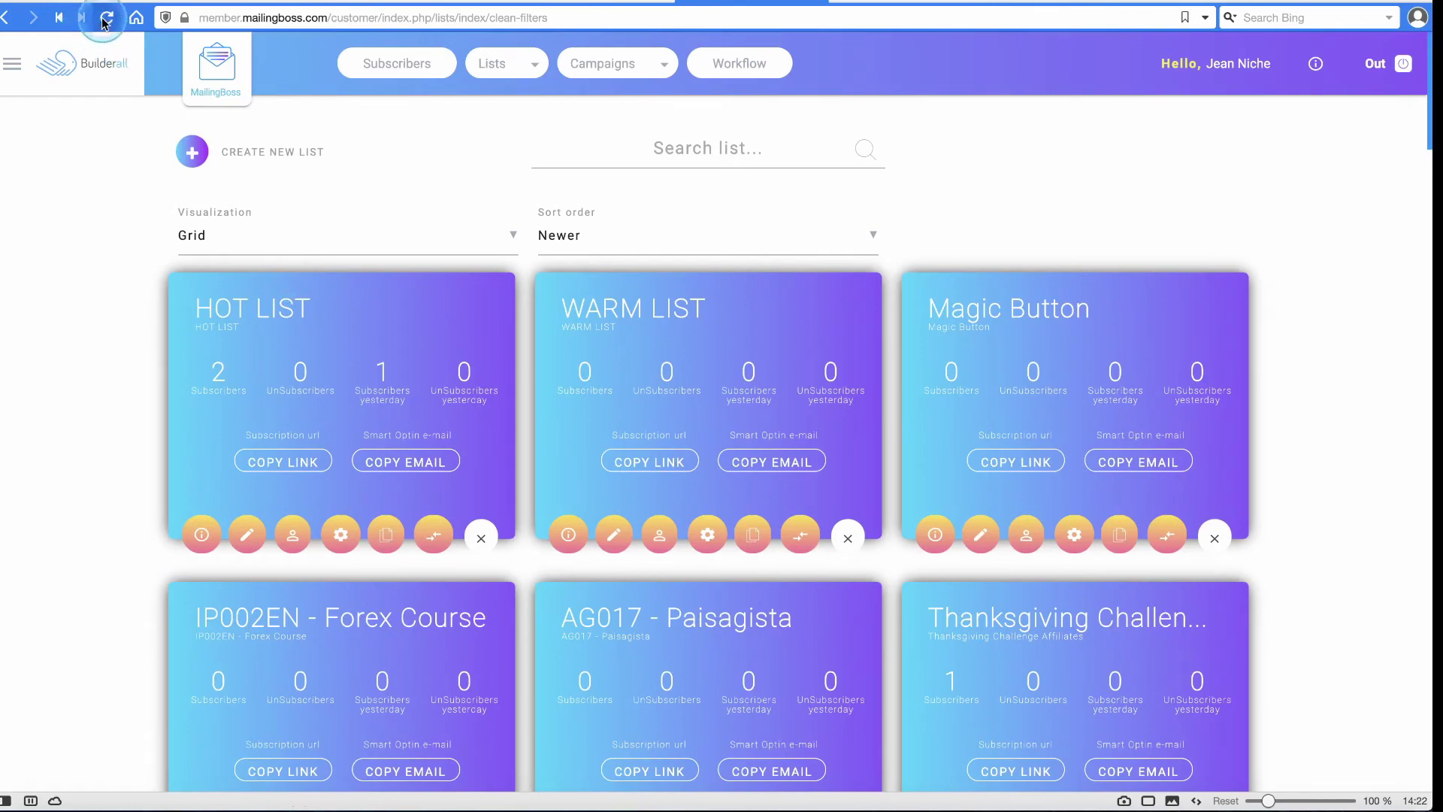
{"action": "left_click", "coordinate": [106, 18]}
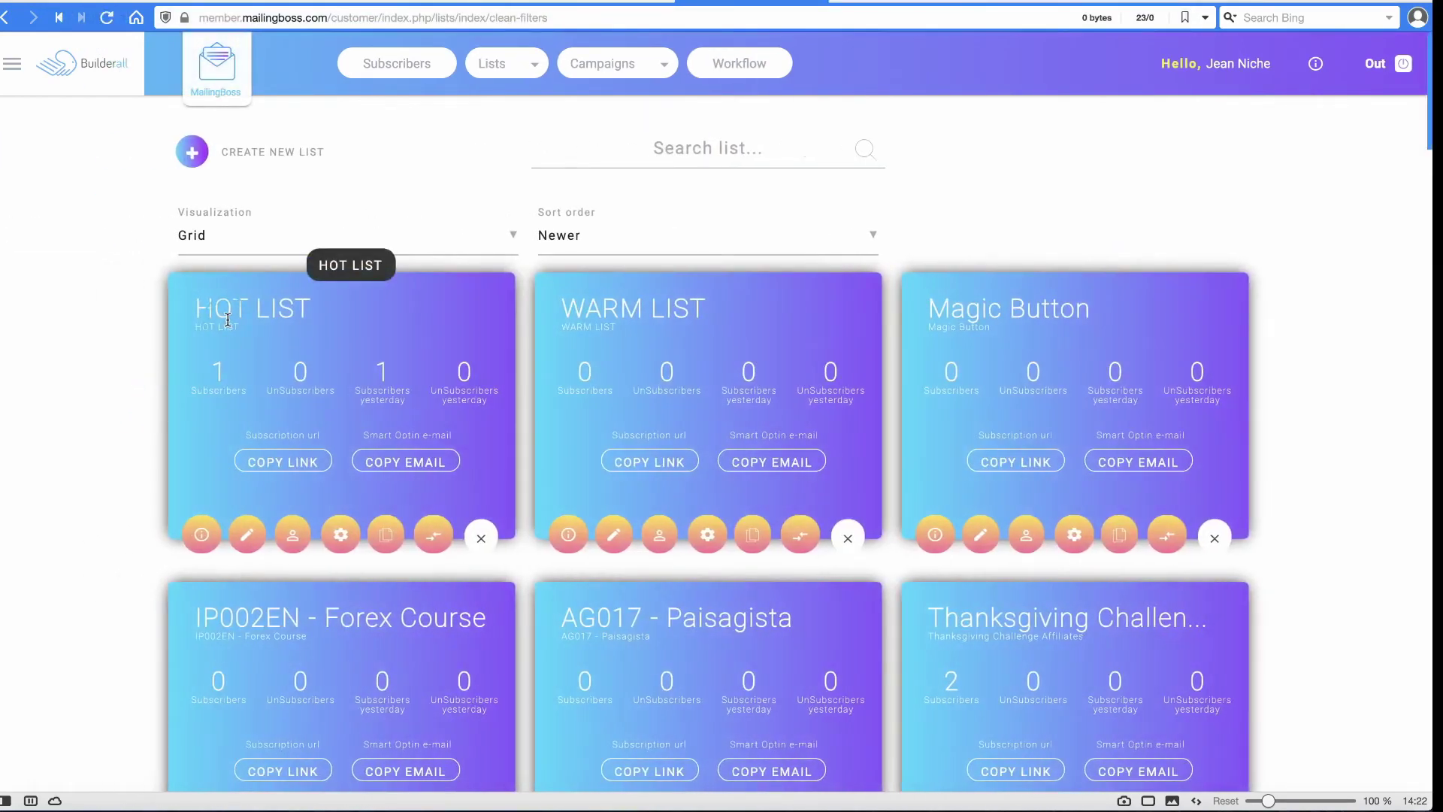
{"action": "scroll", "coordinate": [225, 316], "scroll_direction": "down", "scroll_amount": 2}
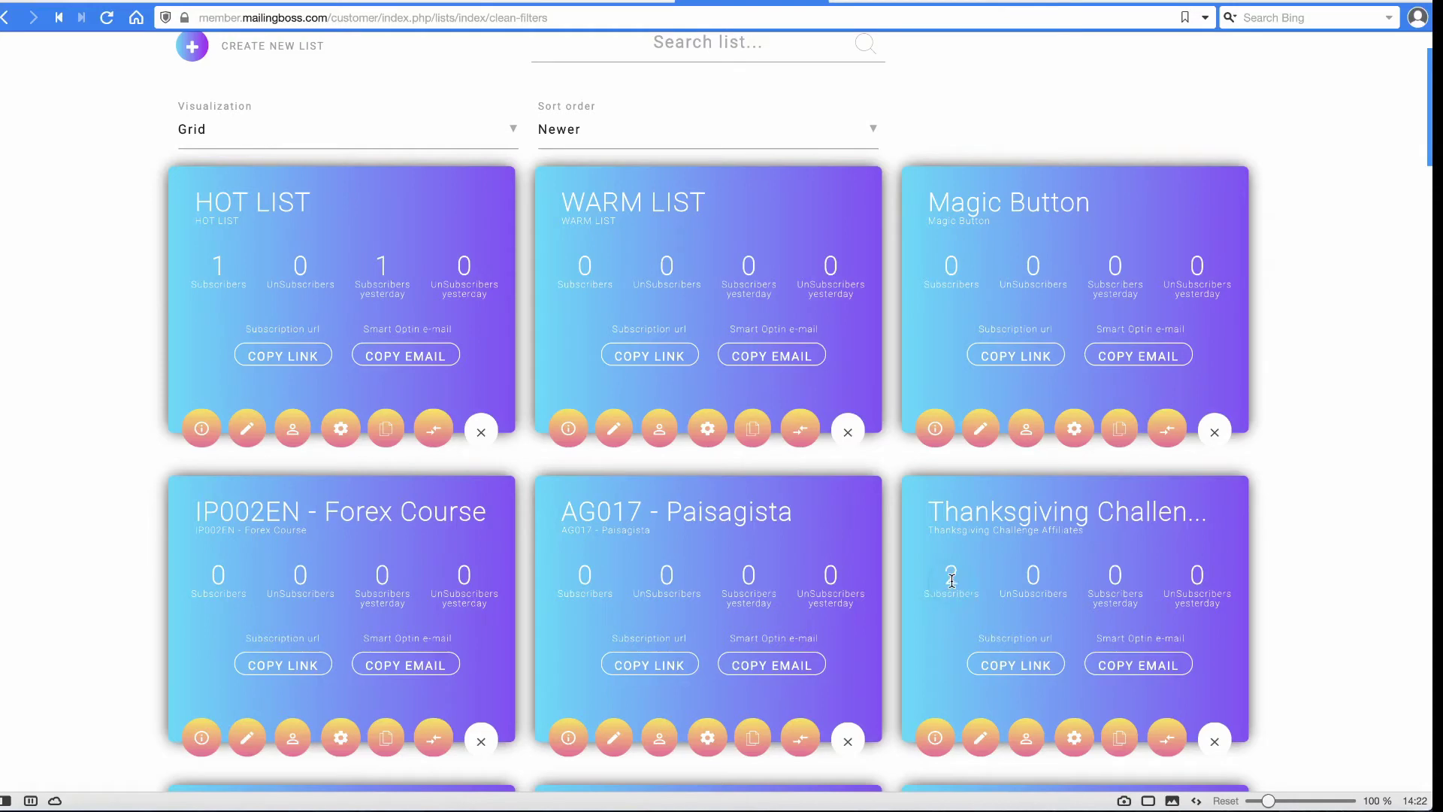
- Open the Thanksgiving Challenge Affiliates list and examine the tags assigned to its subscribers
{"action": "left_click", "coordinate": [979, 733]}
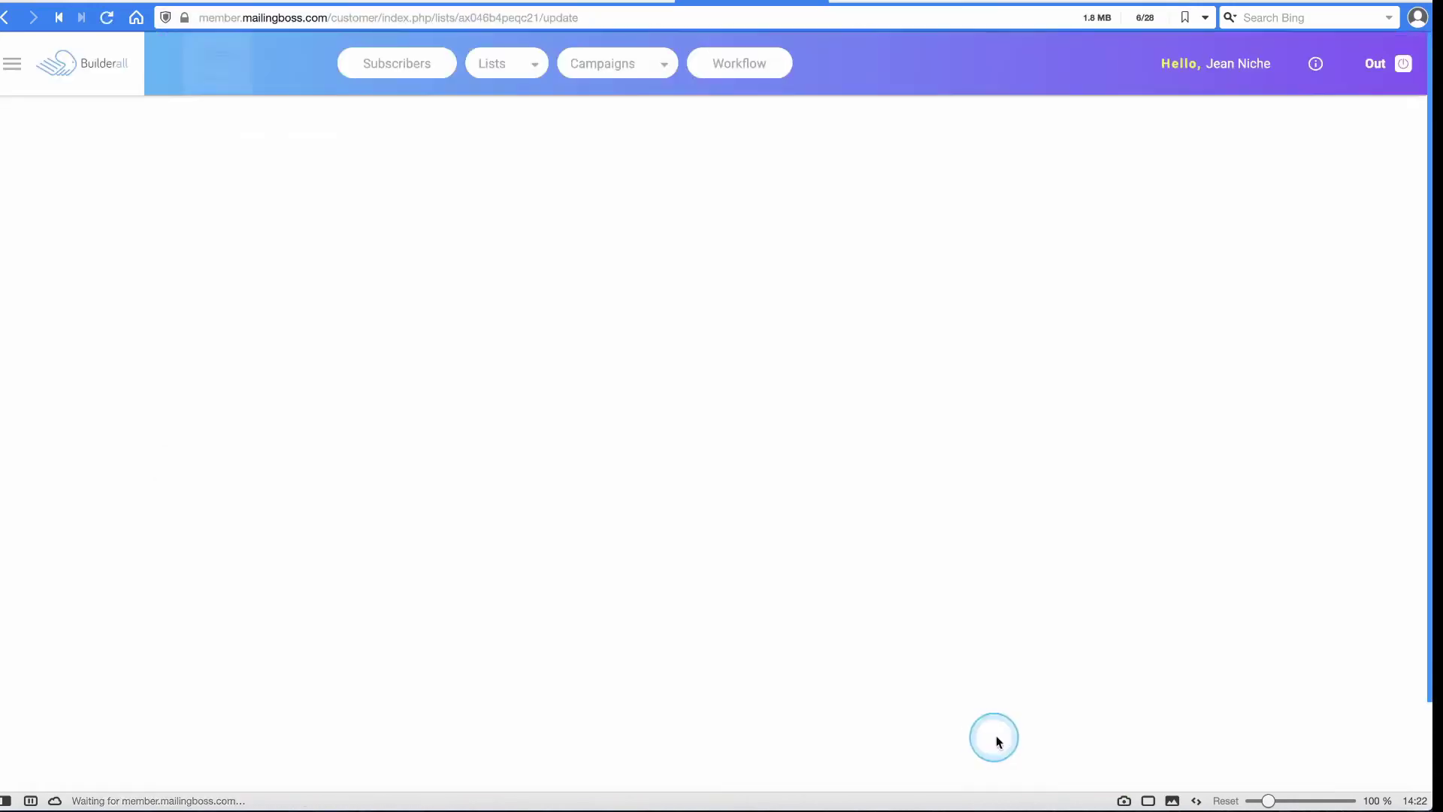
{"action": "left_click", "coordinate": [477, 218]}
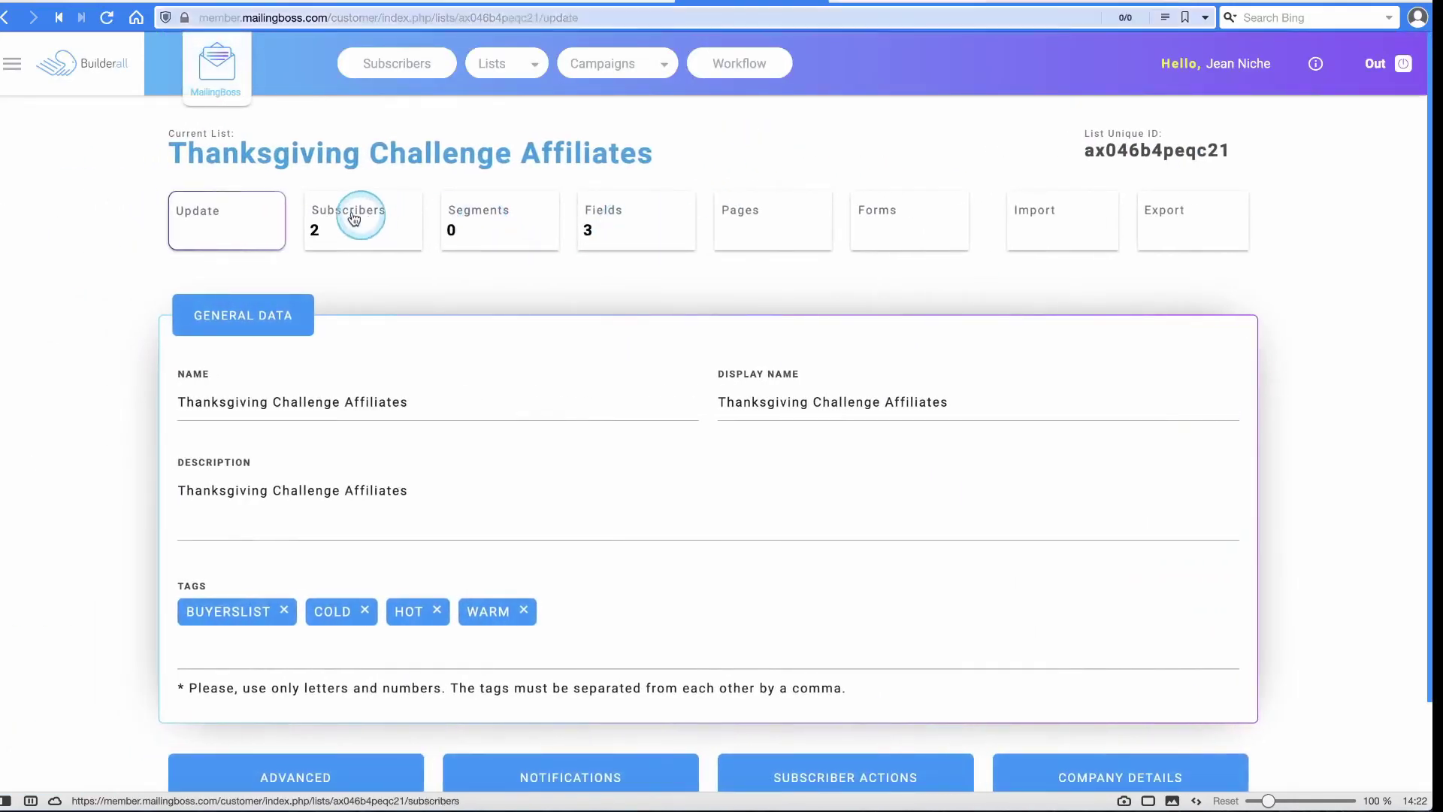
{"action": "left_click", "coordinate": [350, 217]}
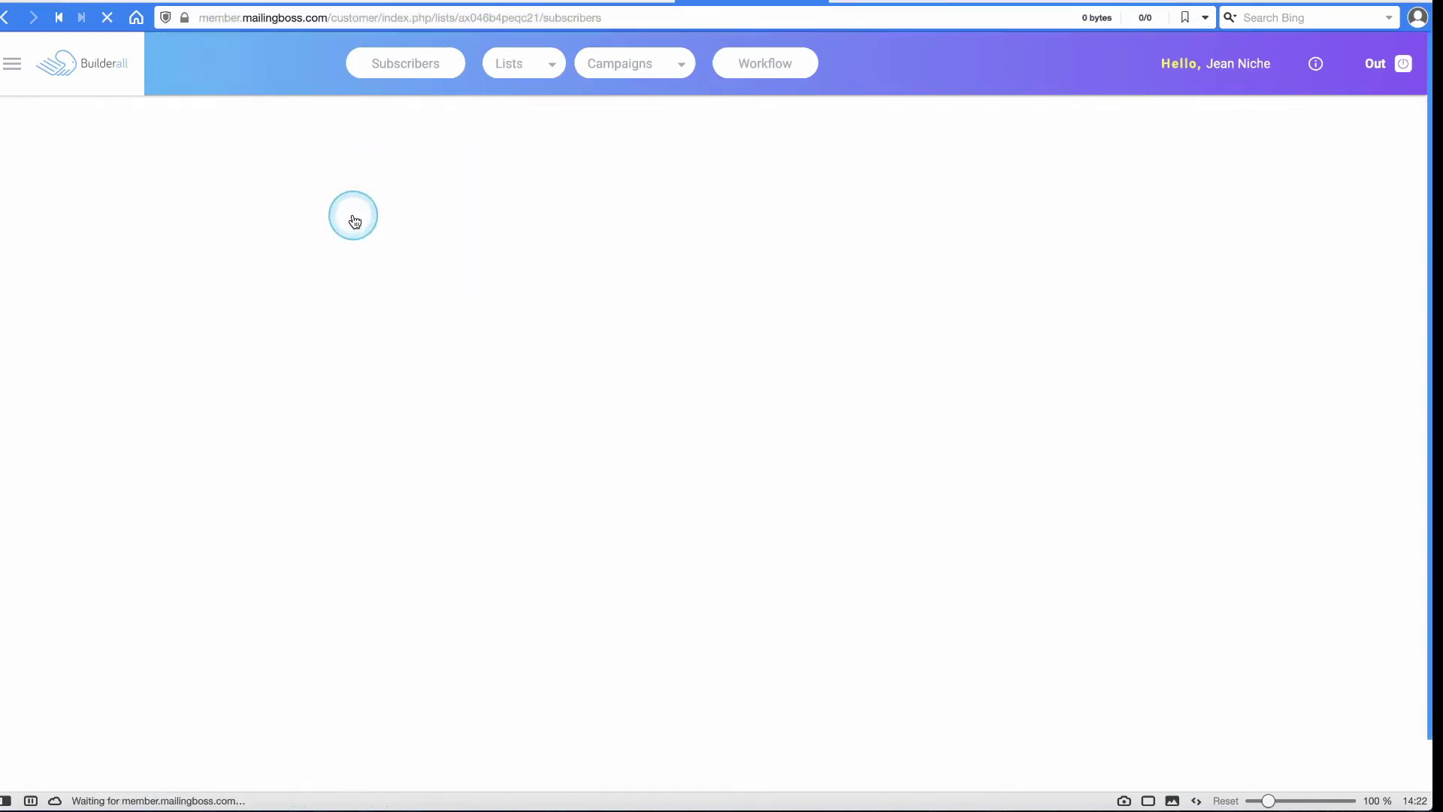
{"action": "scroll", "coordinate": [1038, 473], "scroll_direction": "down", "scroll_amount": 1}
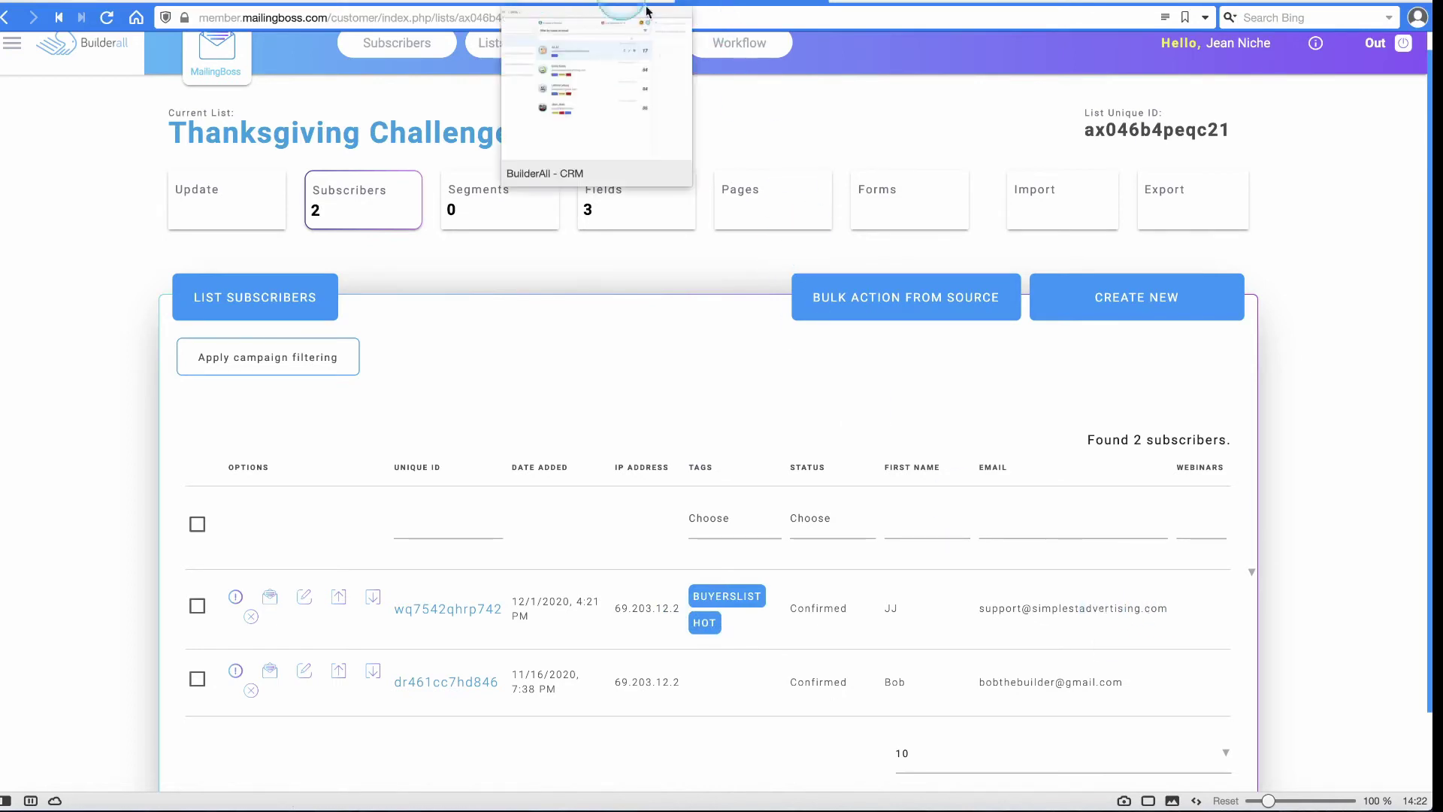
- Go from the CRM to the MailingBoss workflow editor and open the saved workflow How hot is your lead
{"action": "left_click", "coordinate": [594, 2]}
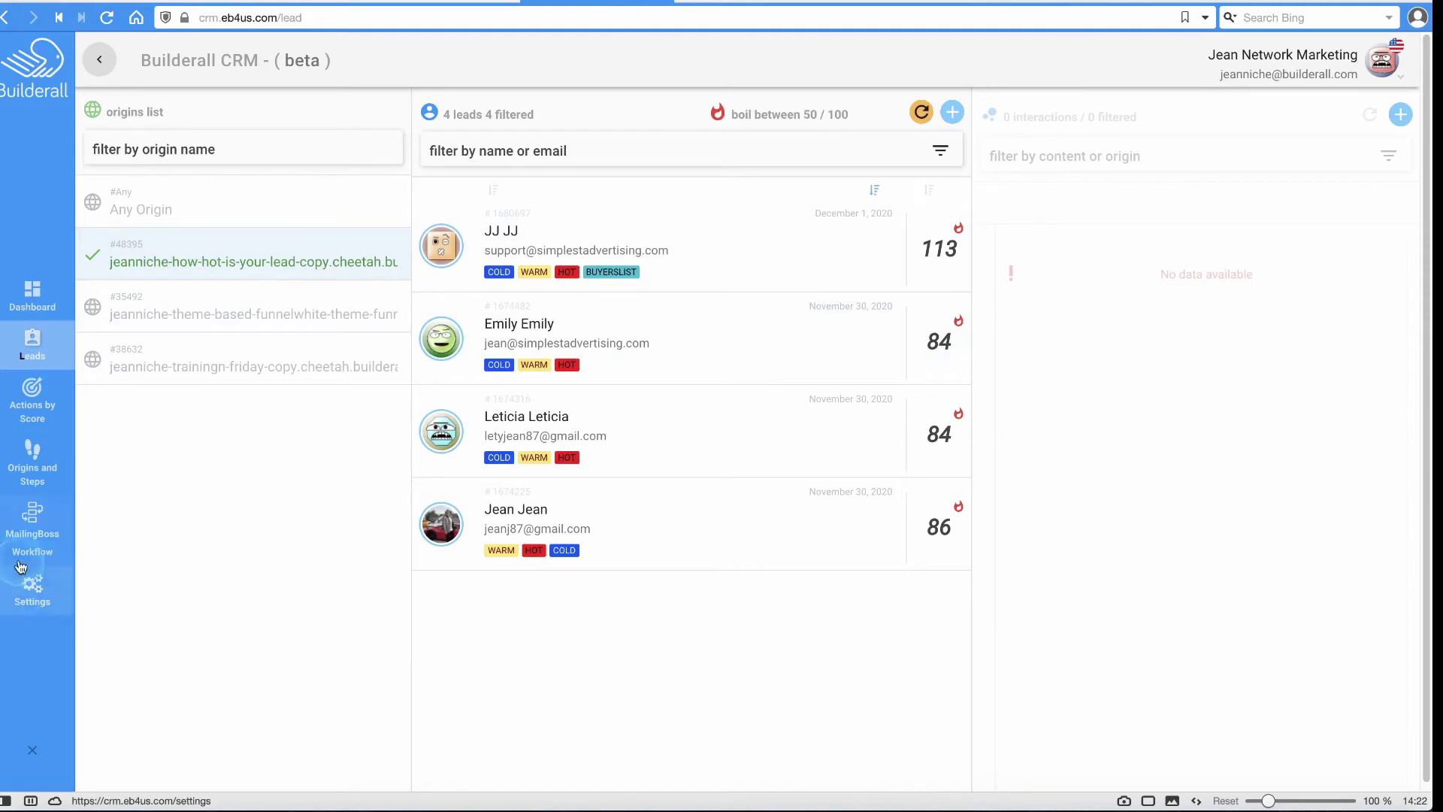
{"action": "left_click", "coordinate": [34, 518]}
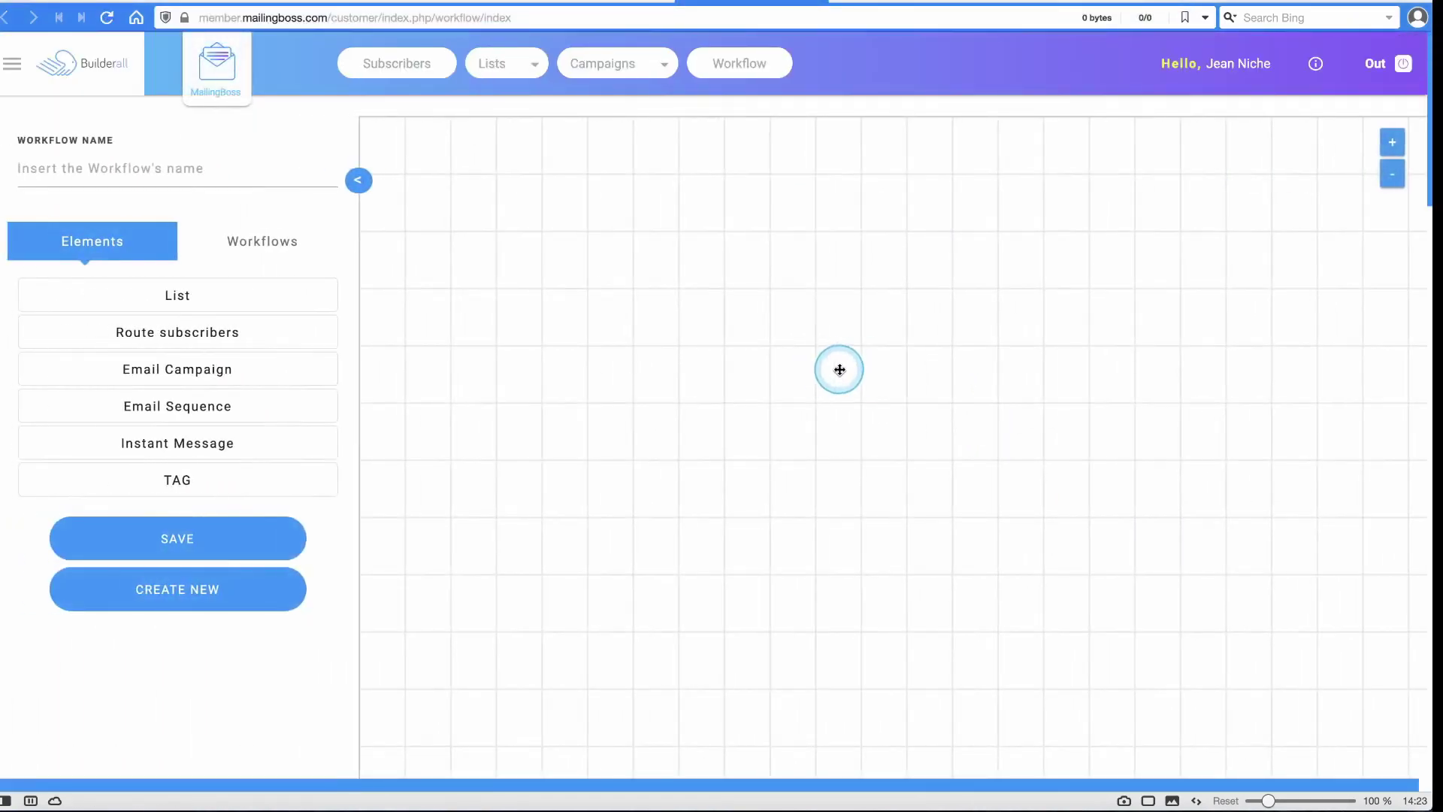
{"action": "left_click", "coordinate": [262, 247]}
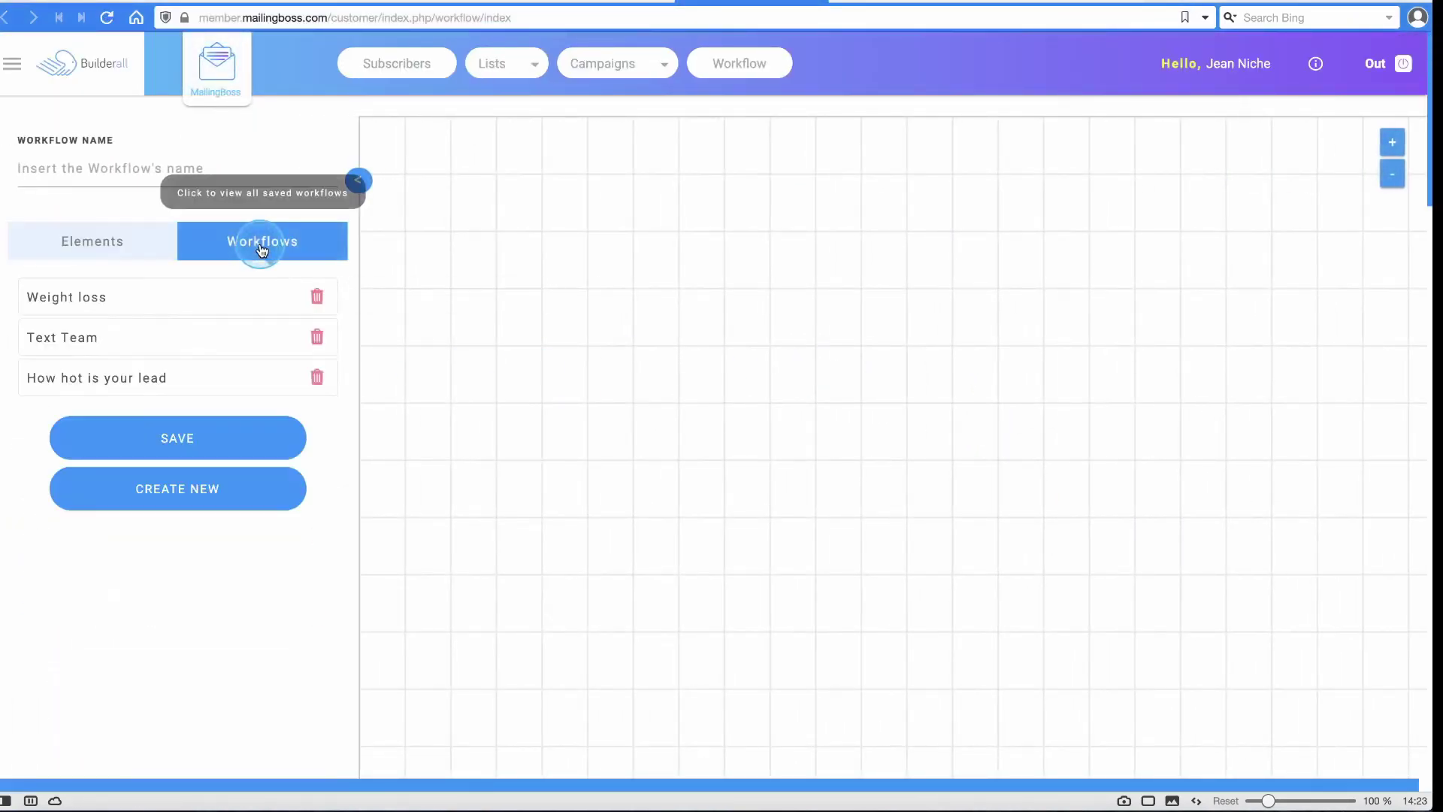
{"action": "left_click", "coordinate": [61, 378]}
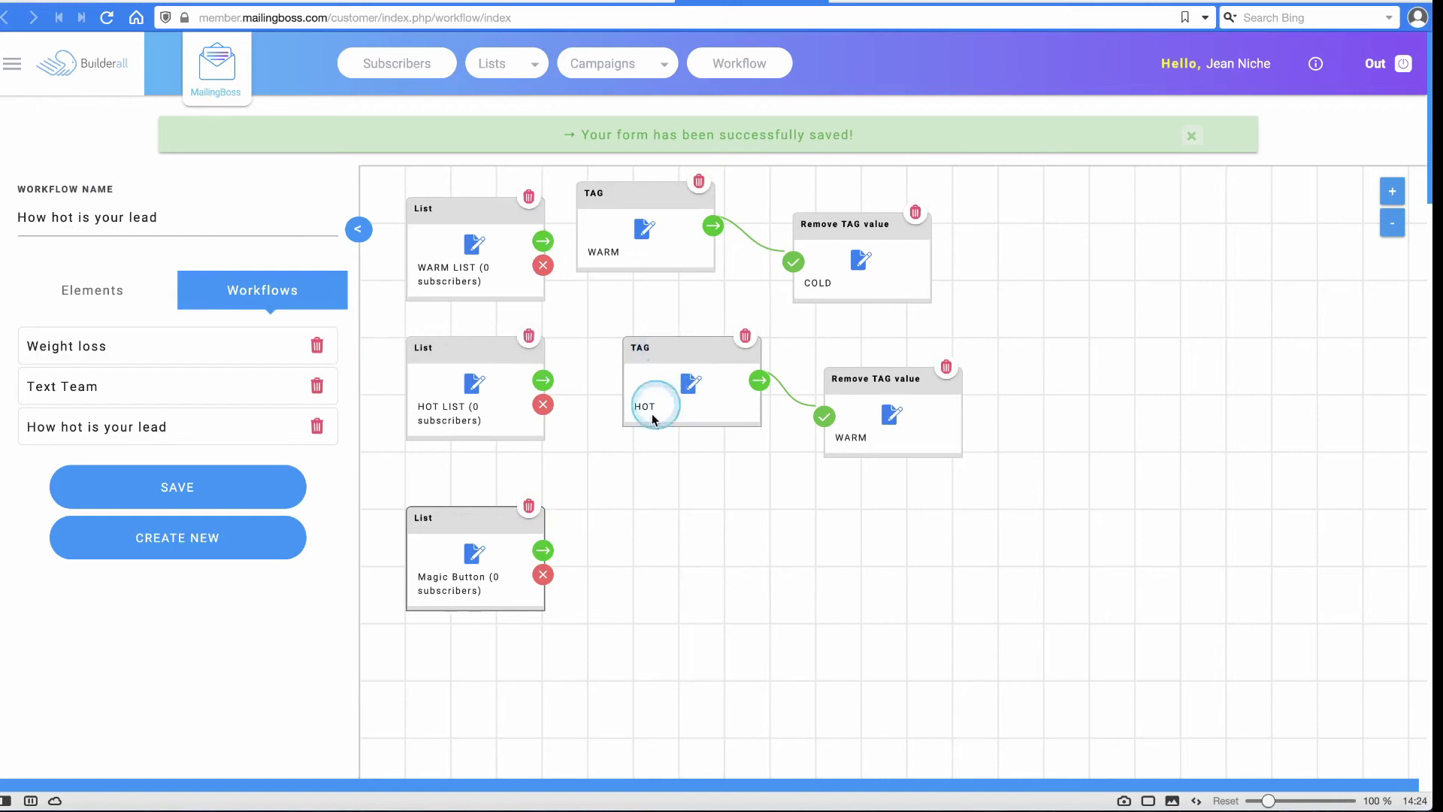
- Lower the Magic Button list block and align the WARM tag block with WARM LIST, showing the available workflow elements
{"action": "left_click_drag", "start_coordinate": [472, 528], "coordinate": [469, 568]}
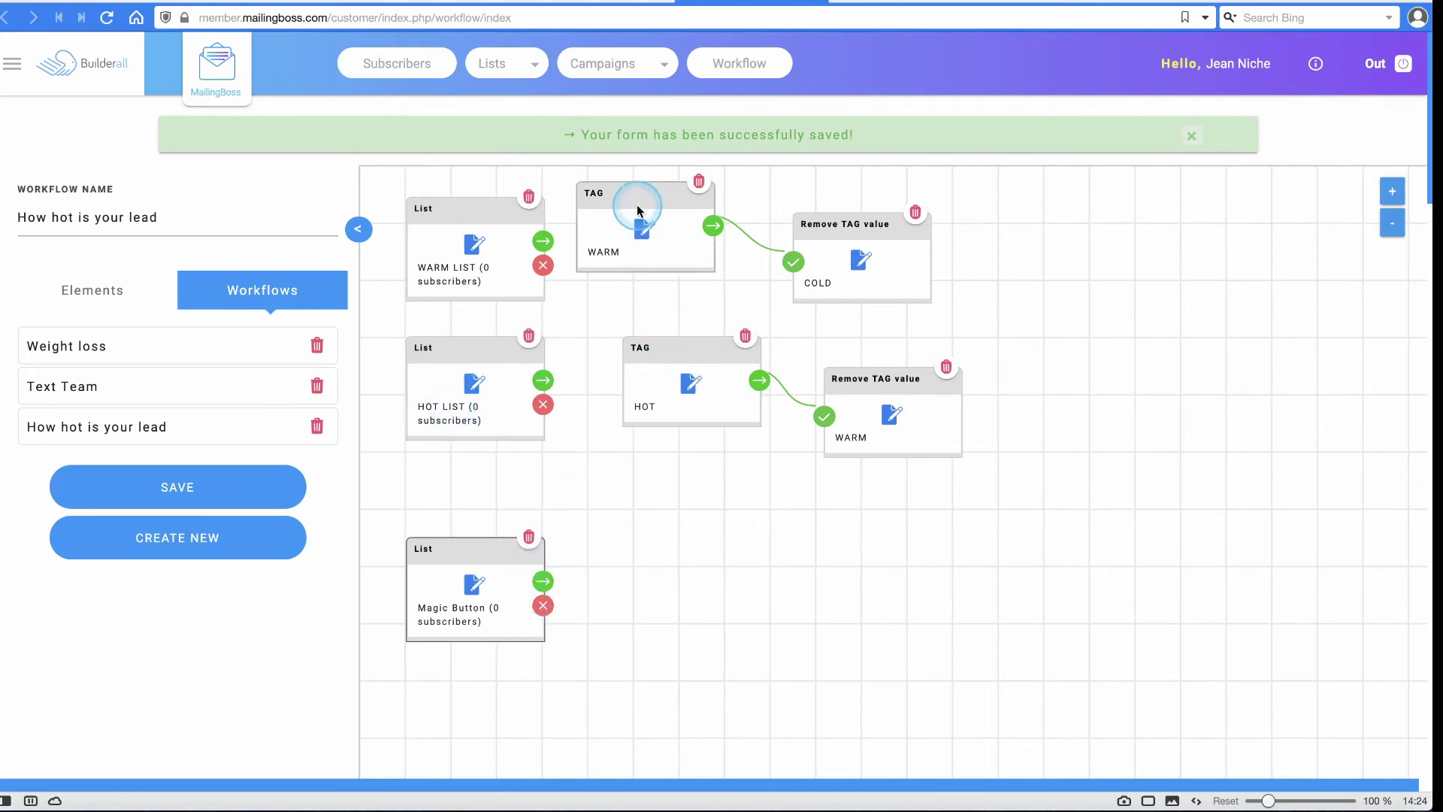
{"action": "mouse_move", "coordinate": [638, 203]}
{"action": "left_mouse_down"}
{"action": "mouse_move", "coordinate": [666, 202]}
{"action": "mouse_move", "coordinate": [637, 219]}
{"action": "left_mouse_up"}
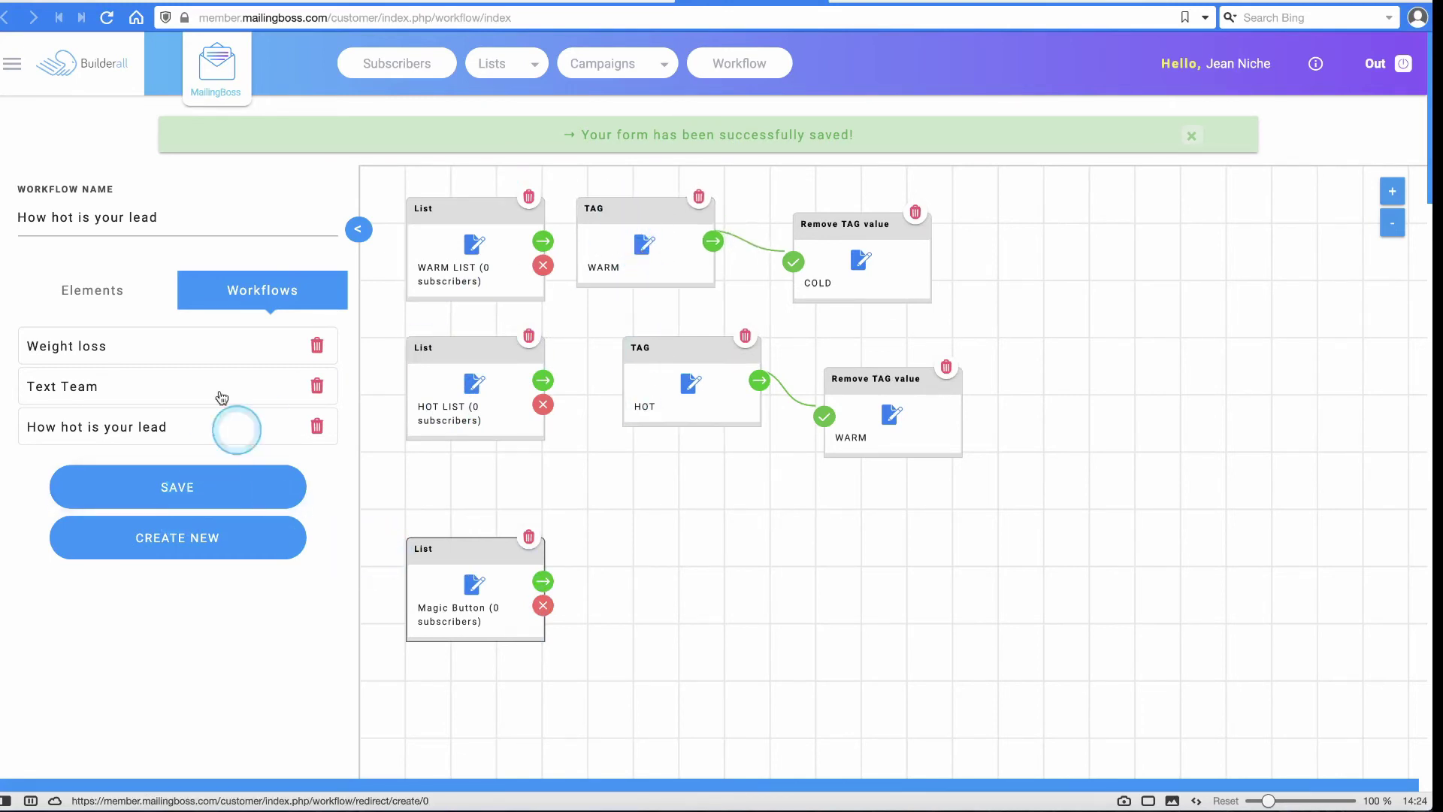
{"action": "left_click", "coordinate": [88, 299]}
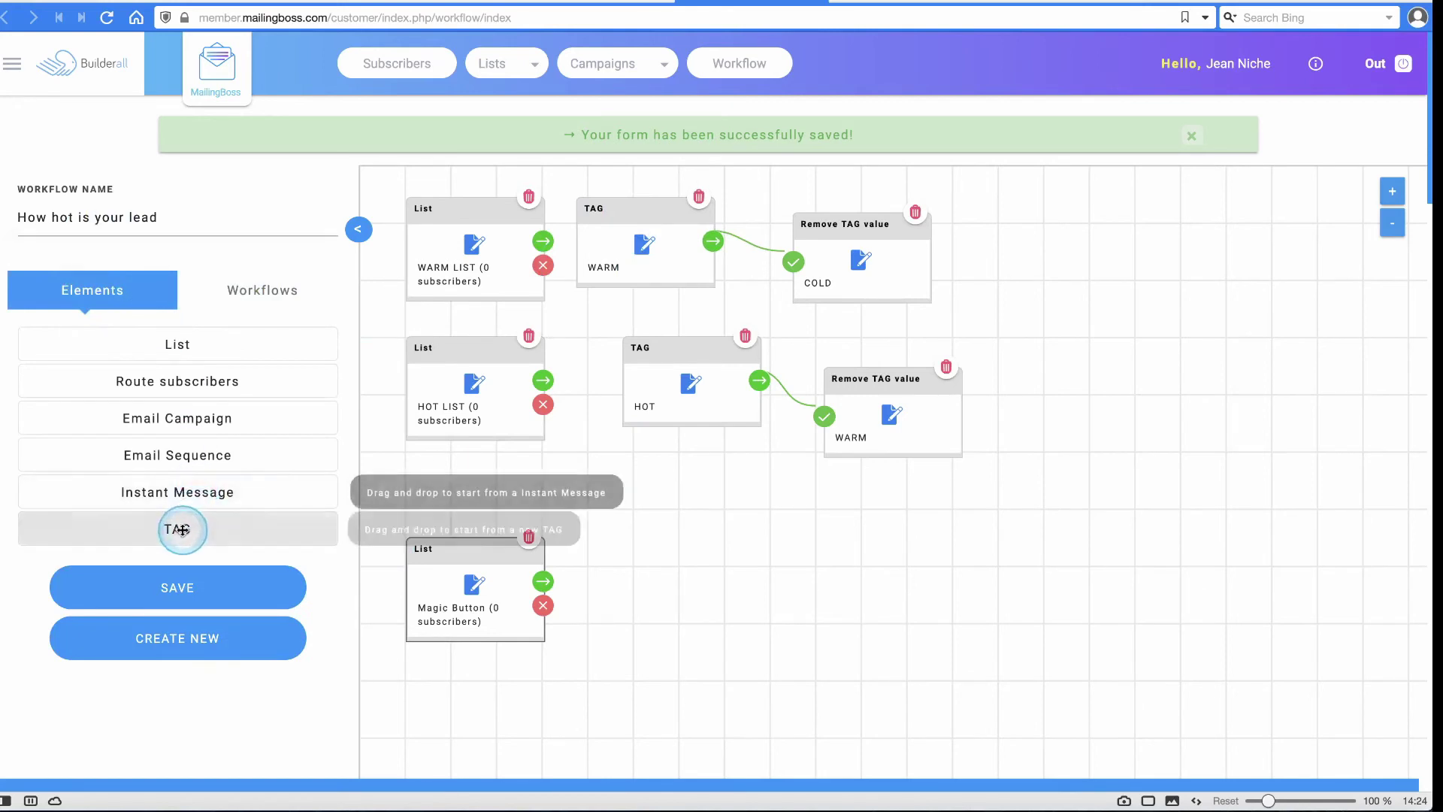
{"action": "left_click_drag", "start_coordinate": [170, 529], "coordinate": [811, 571]}
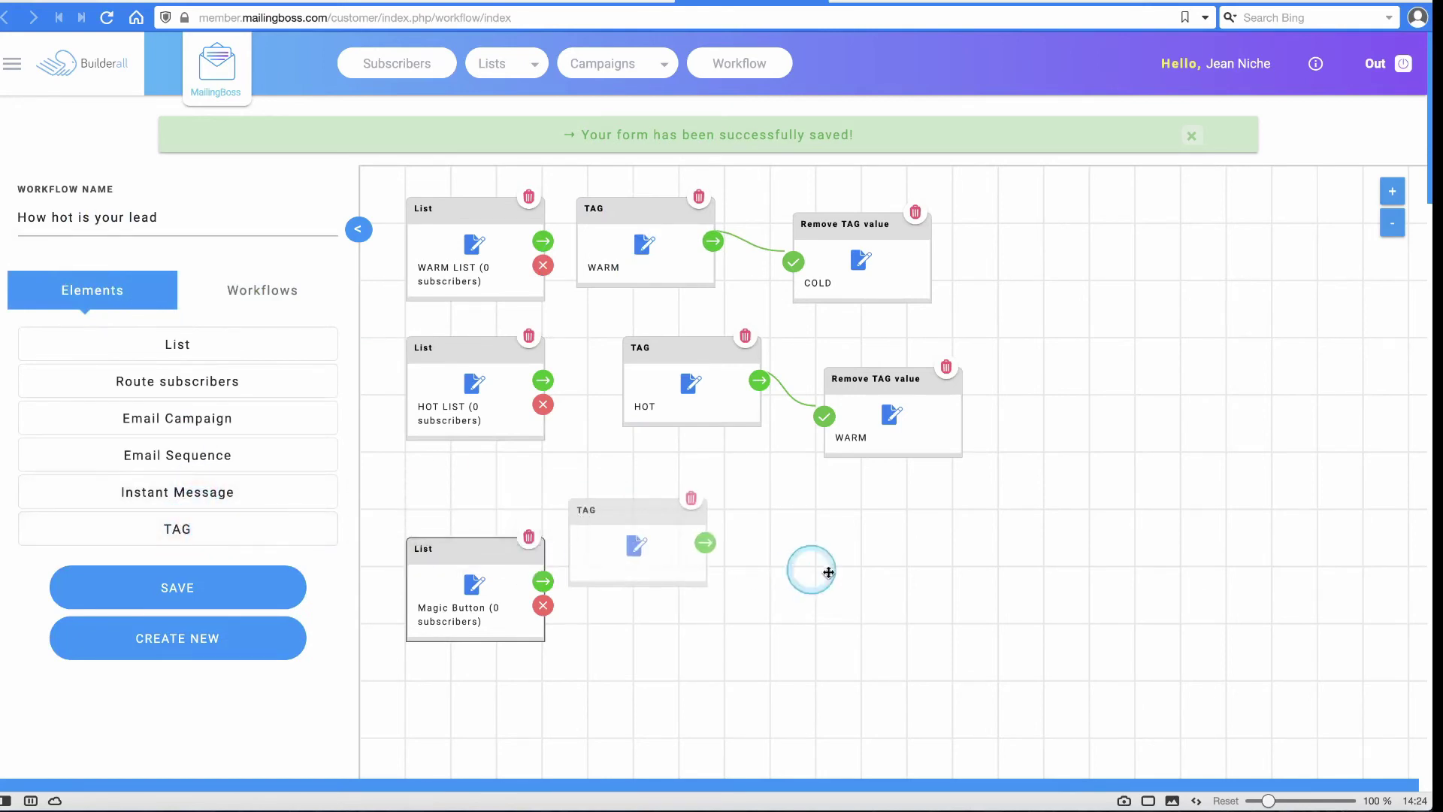
{"action": "left_click", "coordinate": [627, 521]}
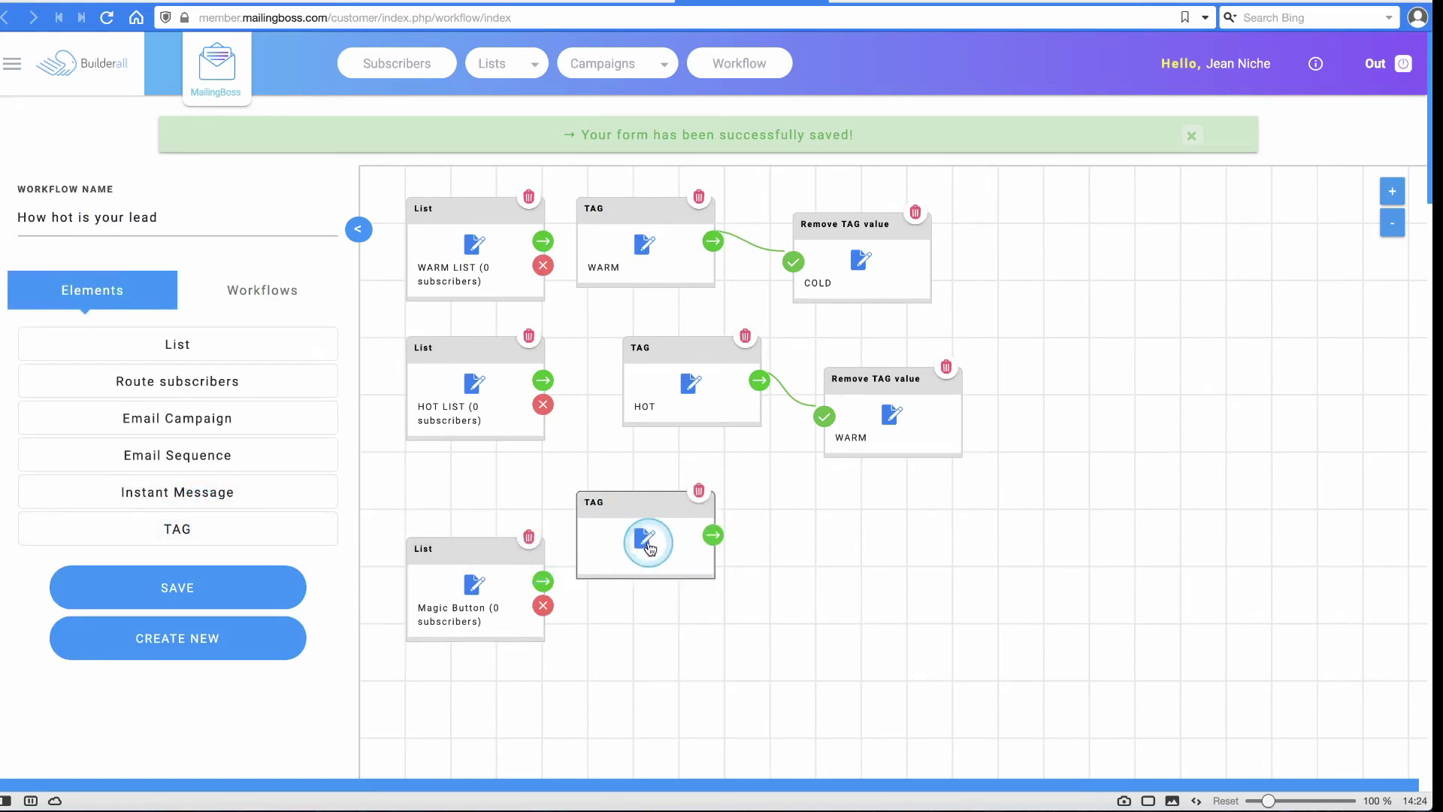
{"action": "left_click", "coordinate": [643, 540]}
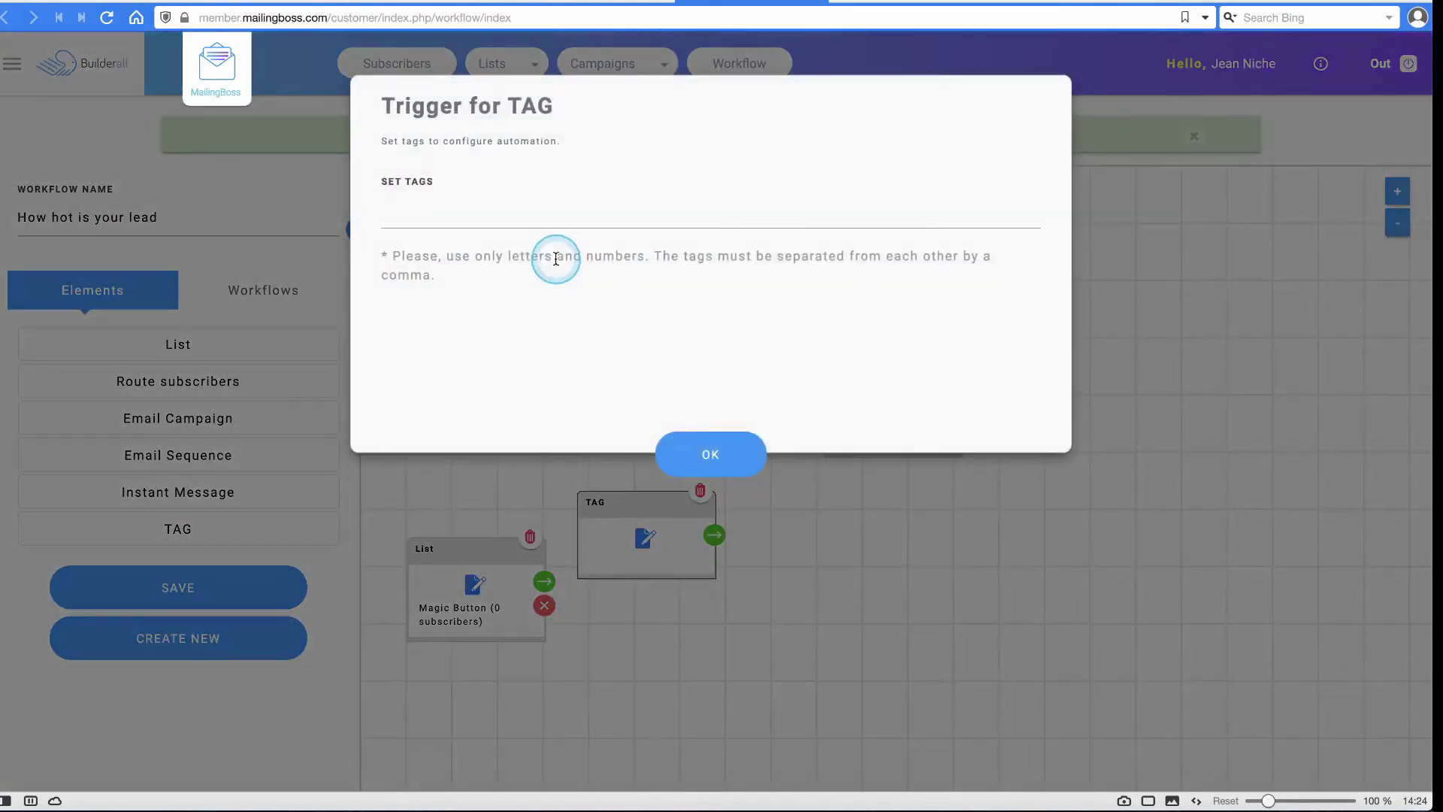
{"action": "left_click", "coordinate": [488, 213]}
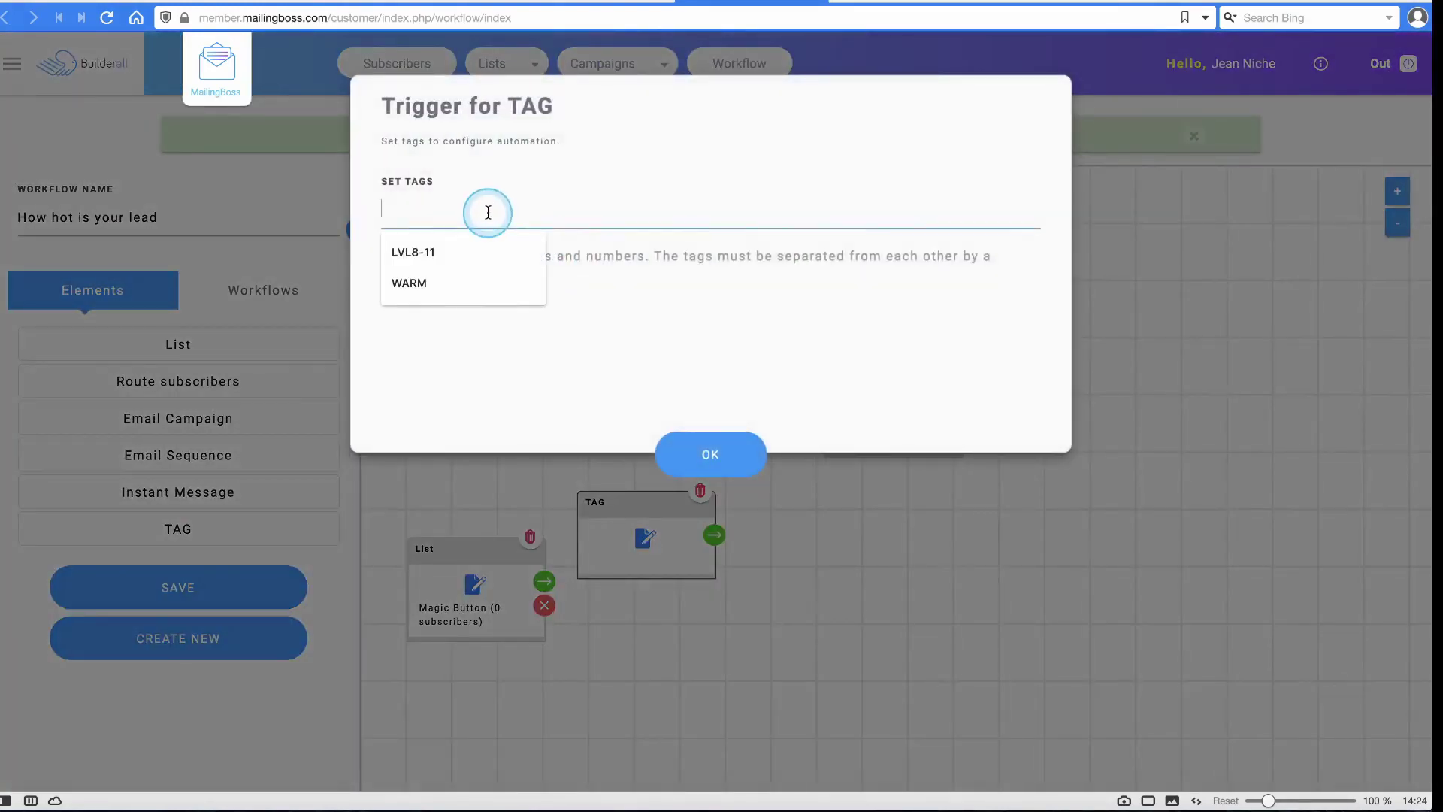
{"action": "left_click", "coordinate": [467, 290]}
{"action": "left_click", "coordinate": [728, 455]}
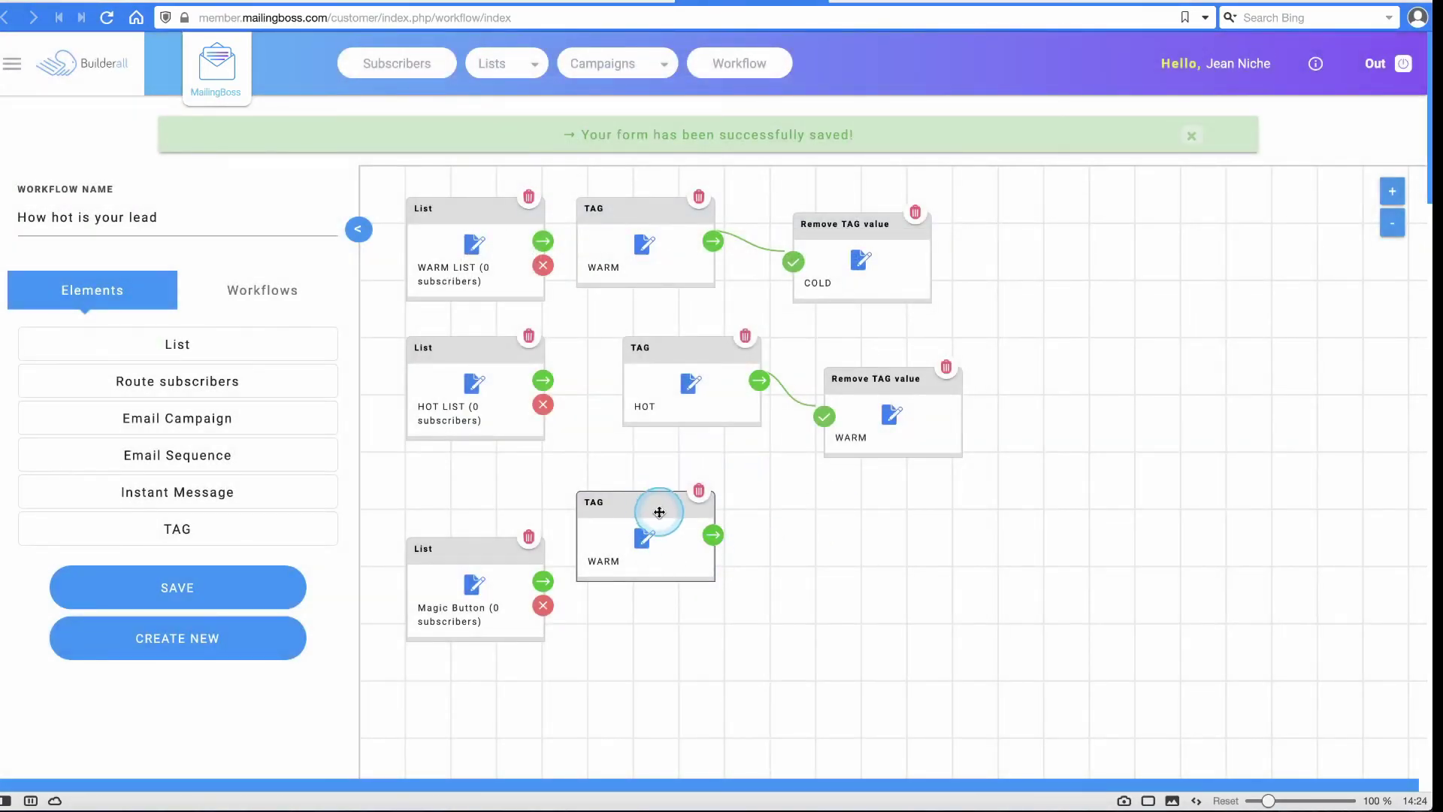
{"action": "left_click", "coordinate": [699, 492]}
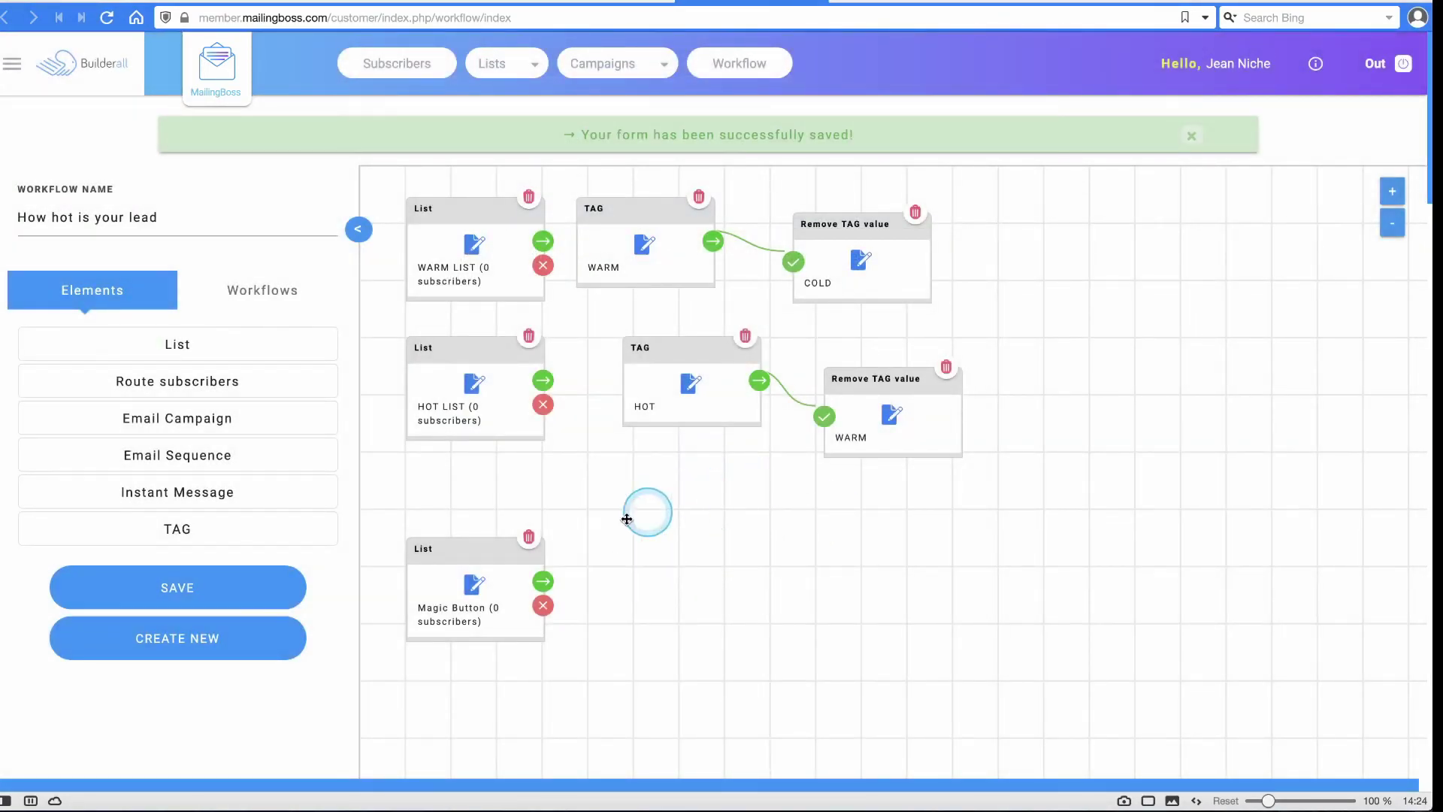
- Add a TAG block beside the Magic Button list and enter buyerslist as its trigger tag
{"action": "left_click_drag", "start_coordinate": [183, 536], "coordinate": [849, 621]}
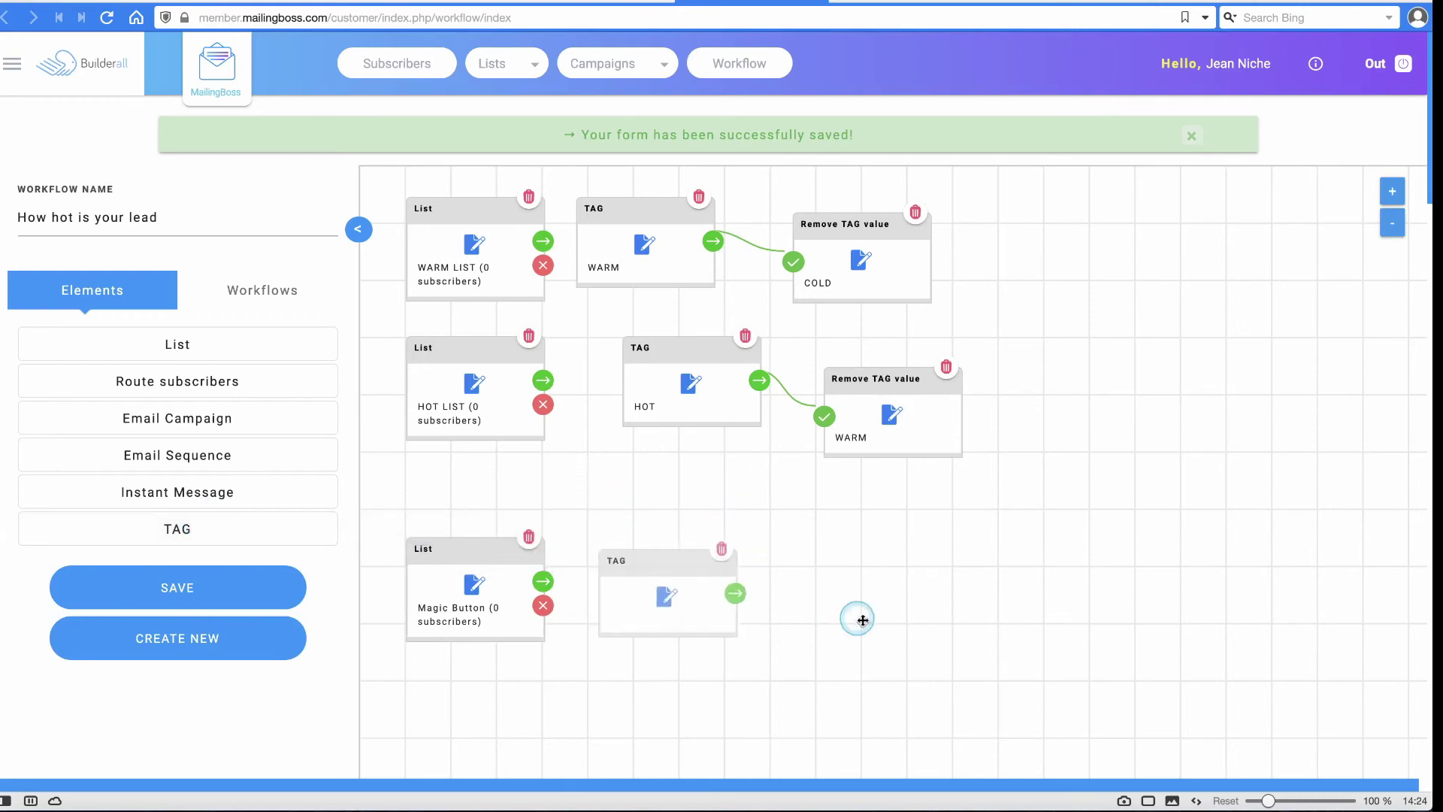
{"action": "left_click_drag", "start_coordinate": [658, 584], "coordinate": [698, 585]}
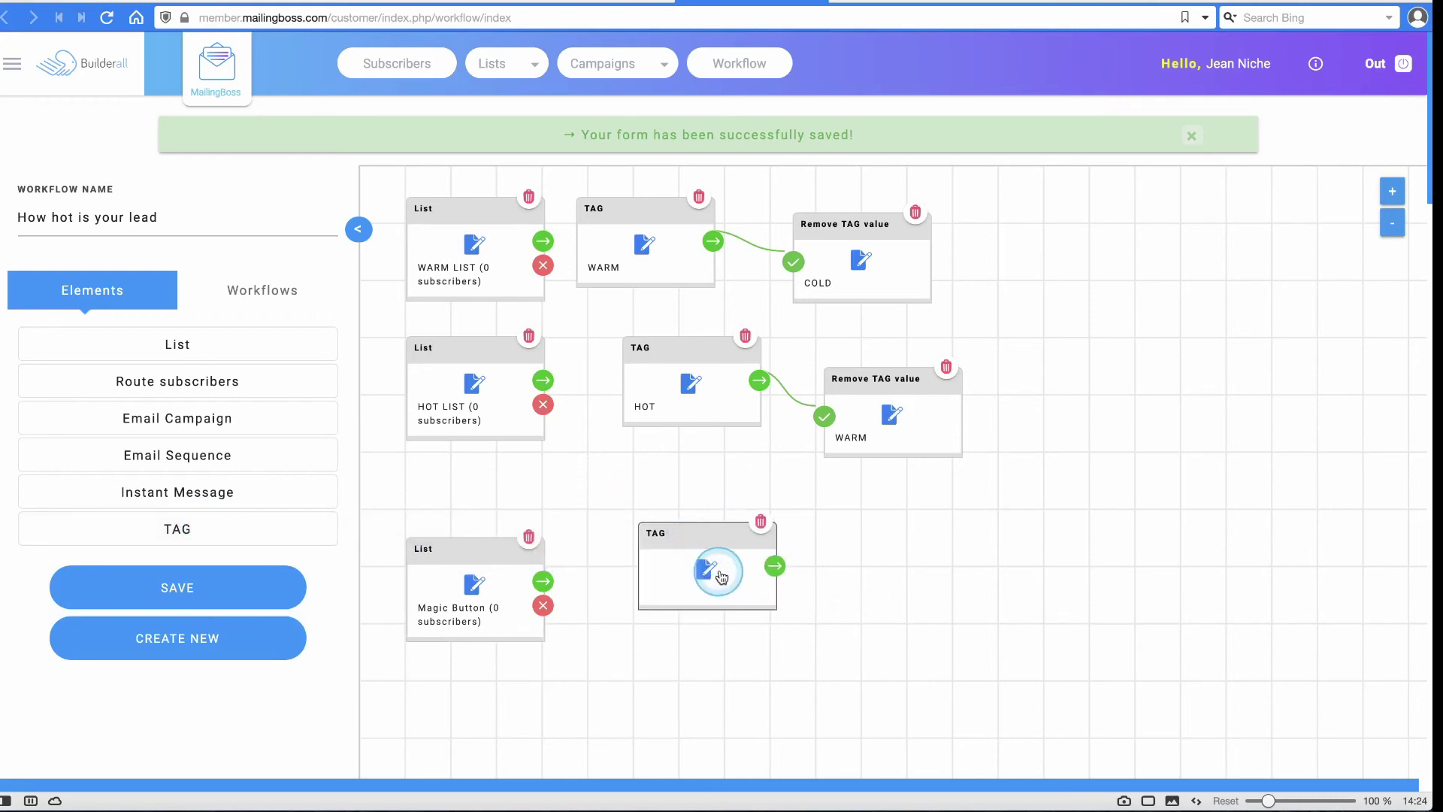
{"action": "left_click", "coordinate": [720, 576]}
{"action": "left_click", "coordinate": [492, 209]}
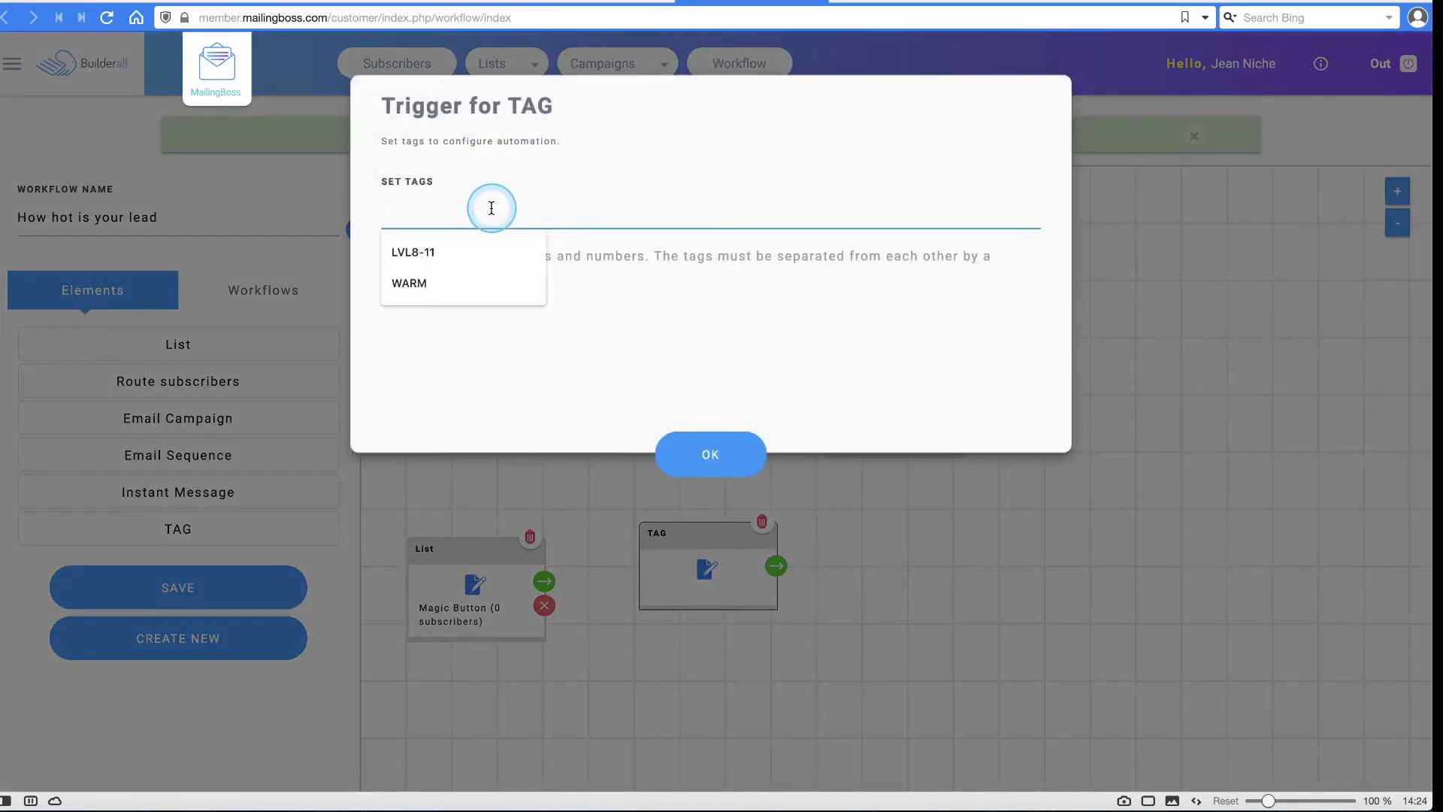
{"action": "type", "text": "buyerslist"}
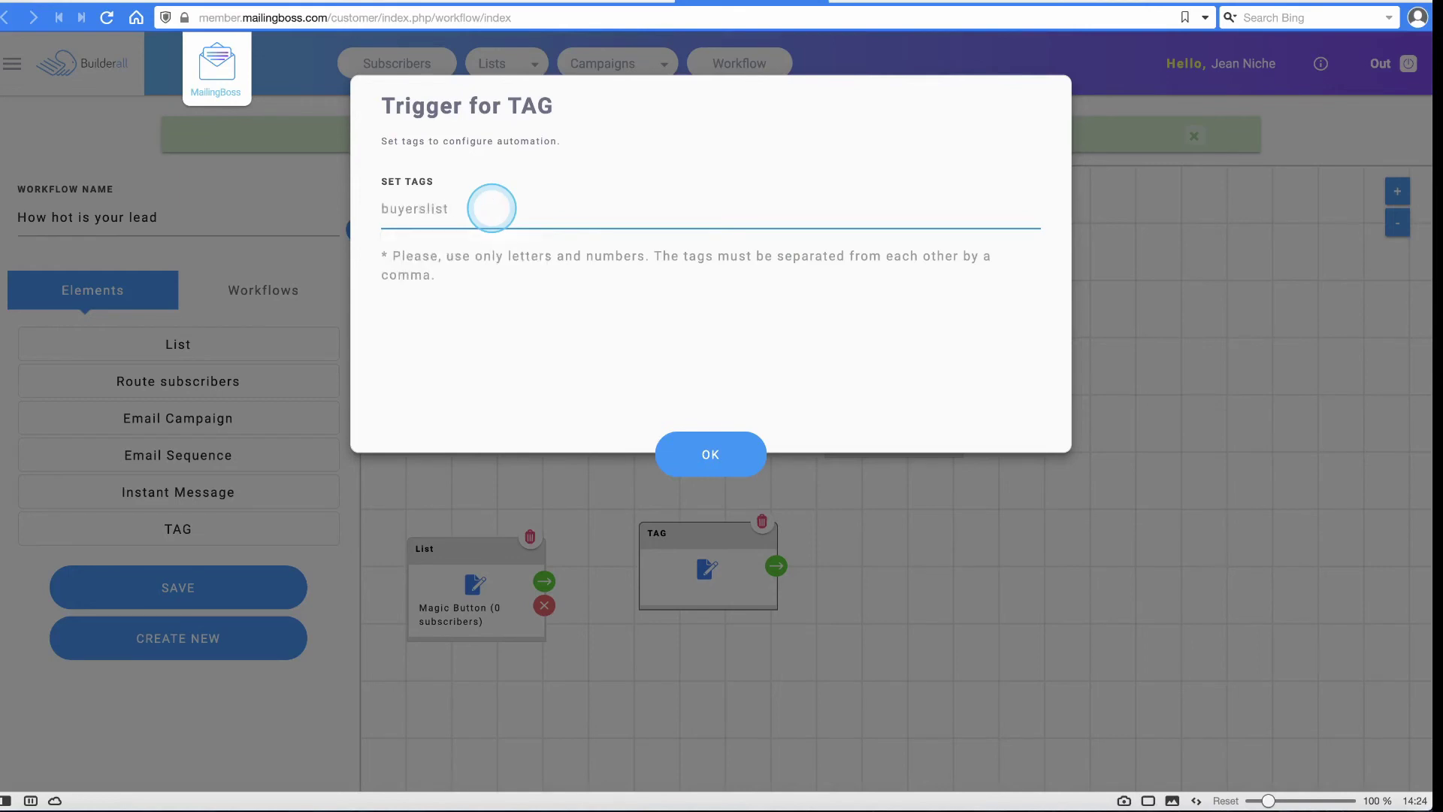
- Check the buyers tag's spelling on the newest CRM lead and re-enter the workflow's trigger tag as BUYERSLIST
{"action": "left_click", "coordinate": [610, 3]}
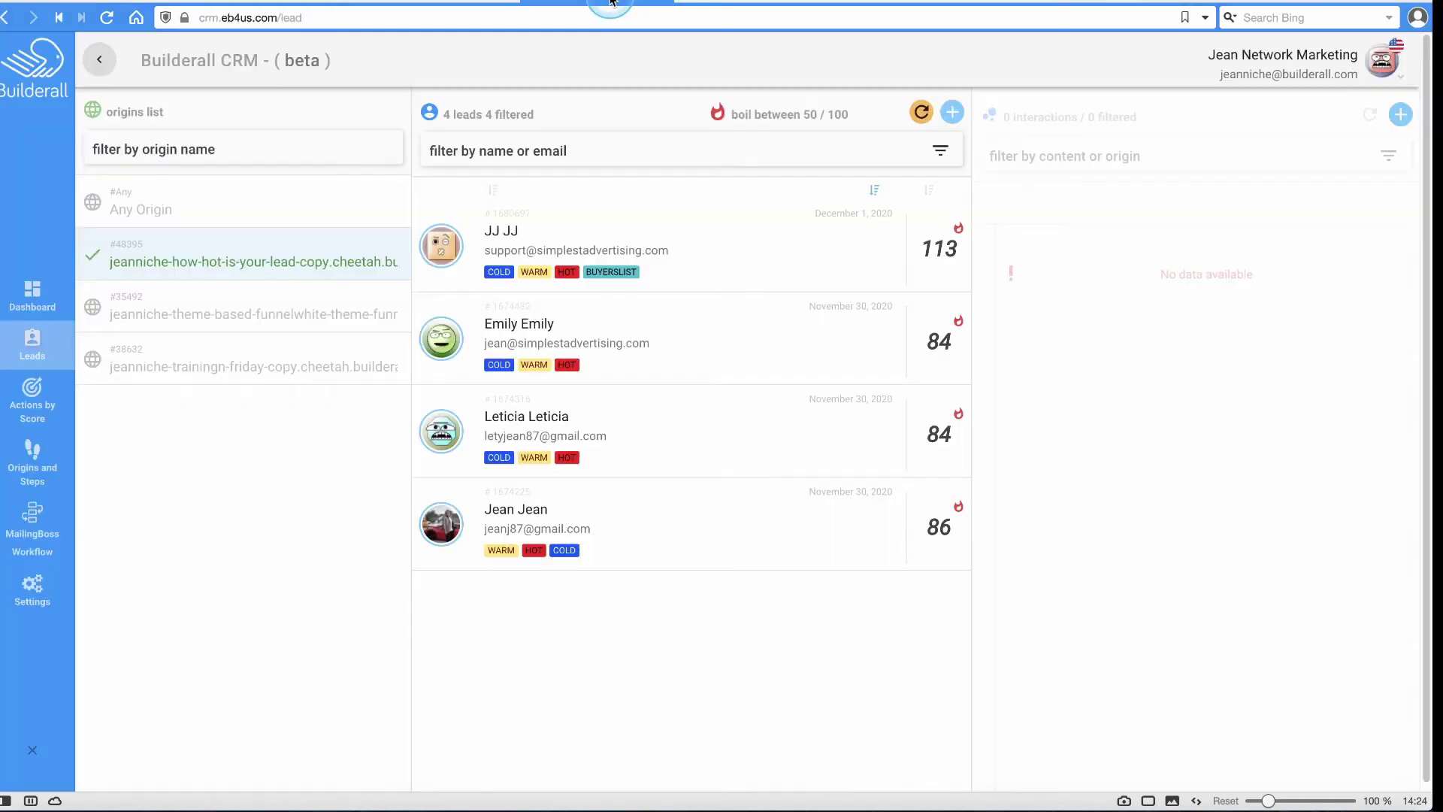
{"action": "left_click", "coordinate": [630, 275]}
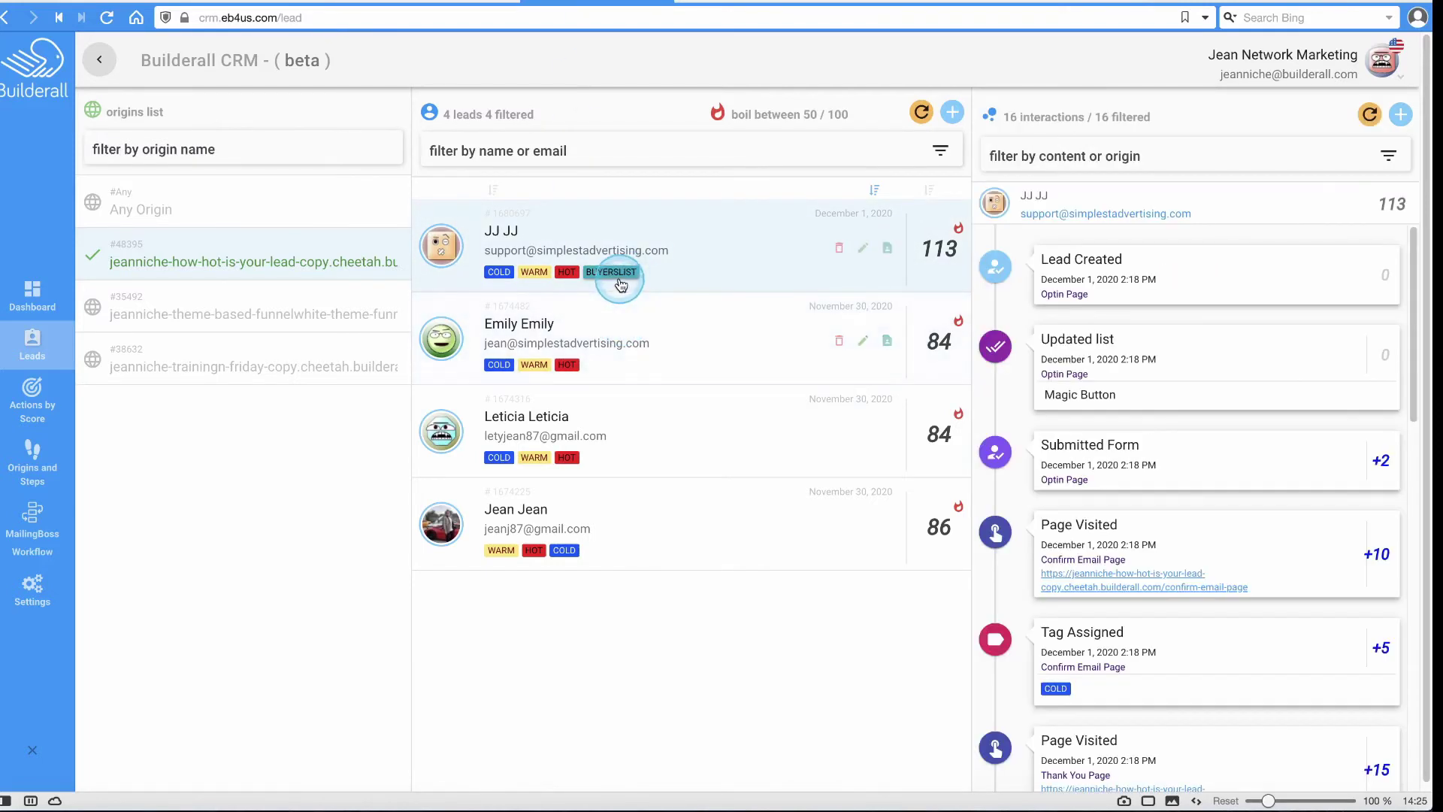
{"action": "left_click", "coordinate": [742, 3]}
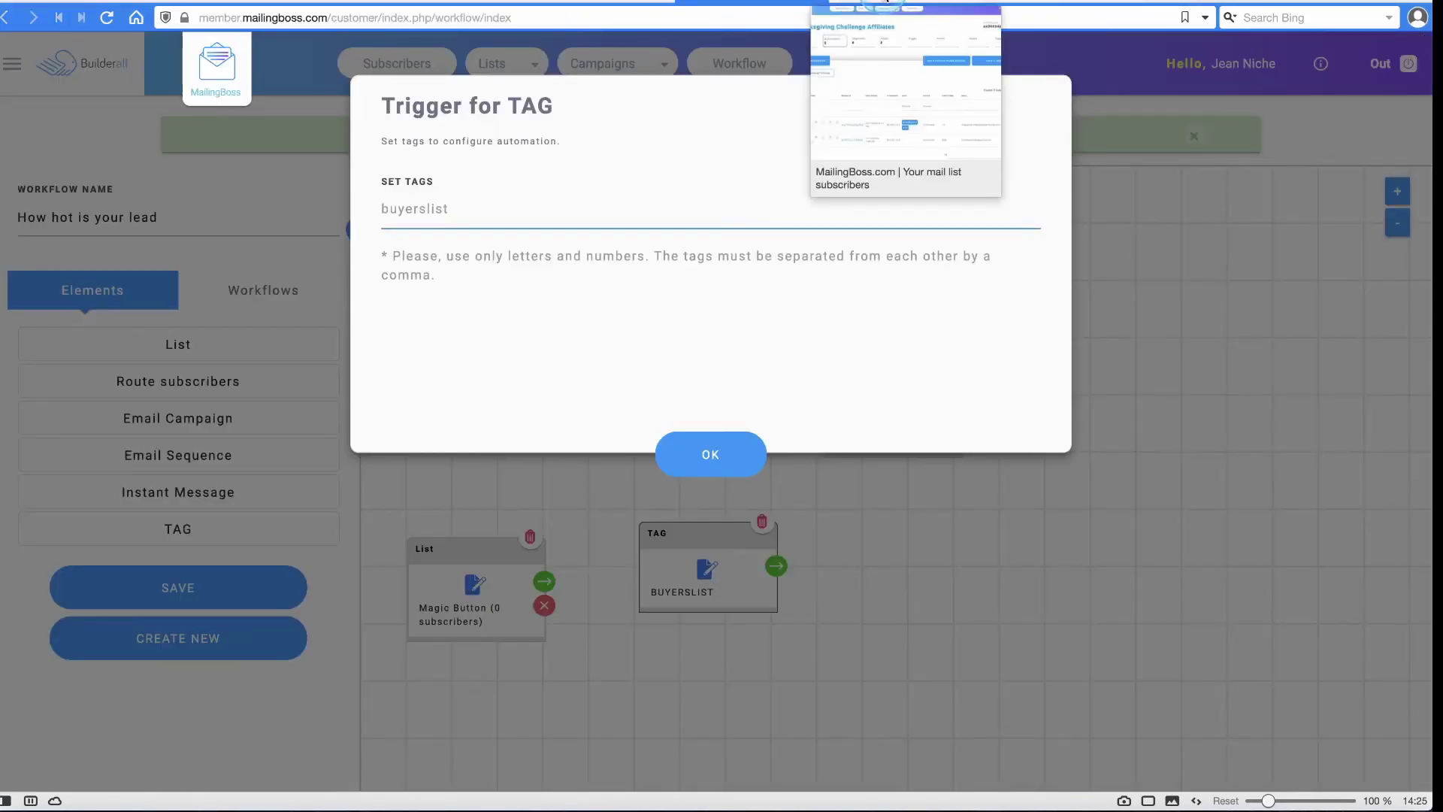
{"action": "double_click", "coordinate": [486, 202]}
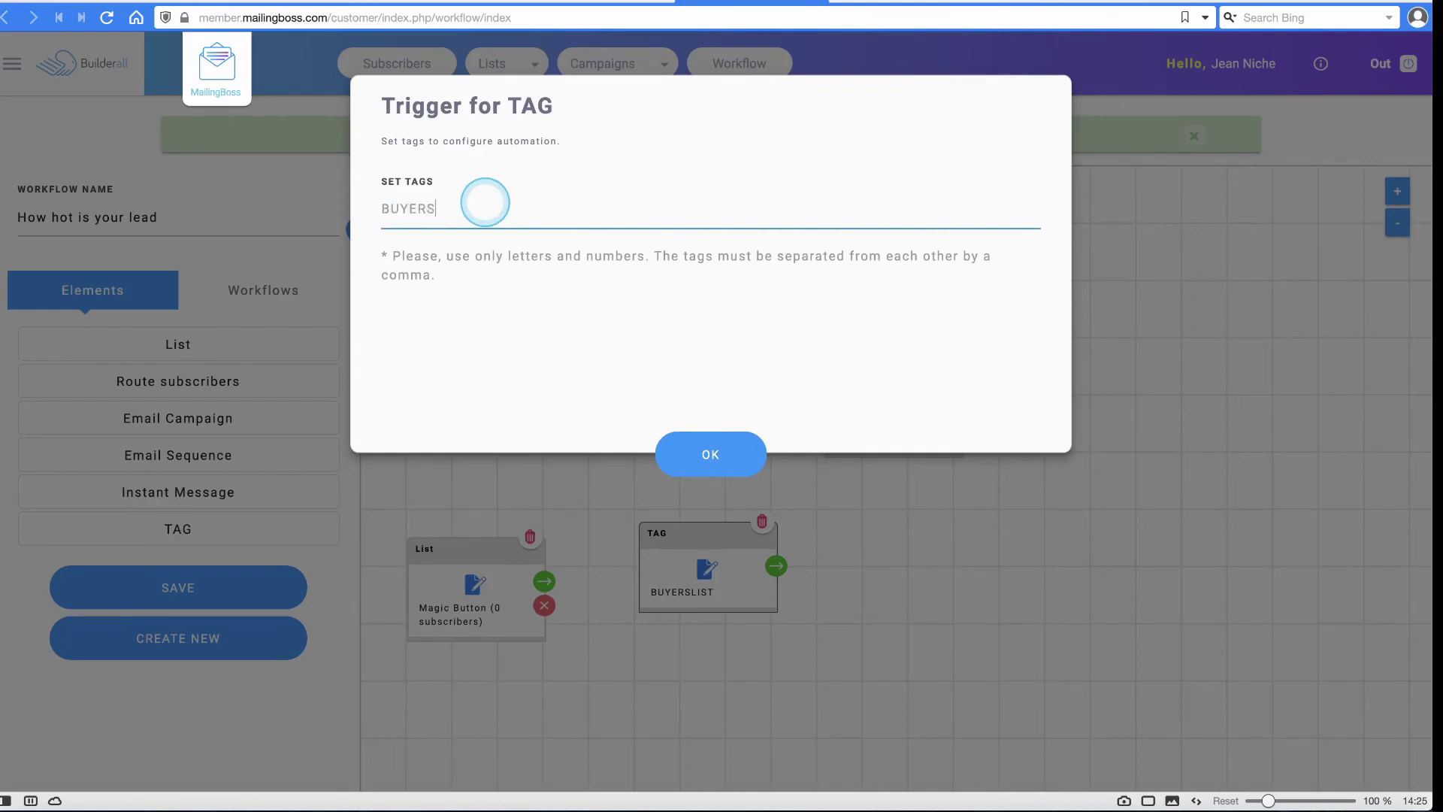
{"action": "left_click", "coordinate": [449, 208]}
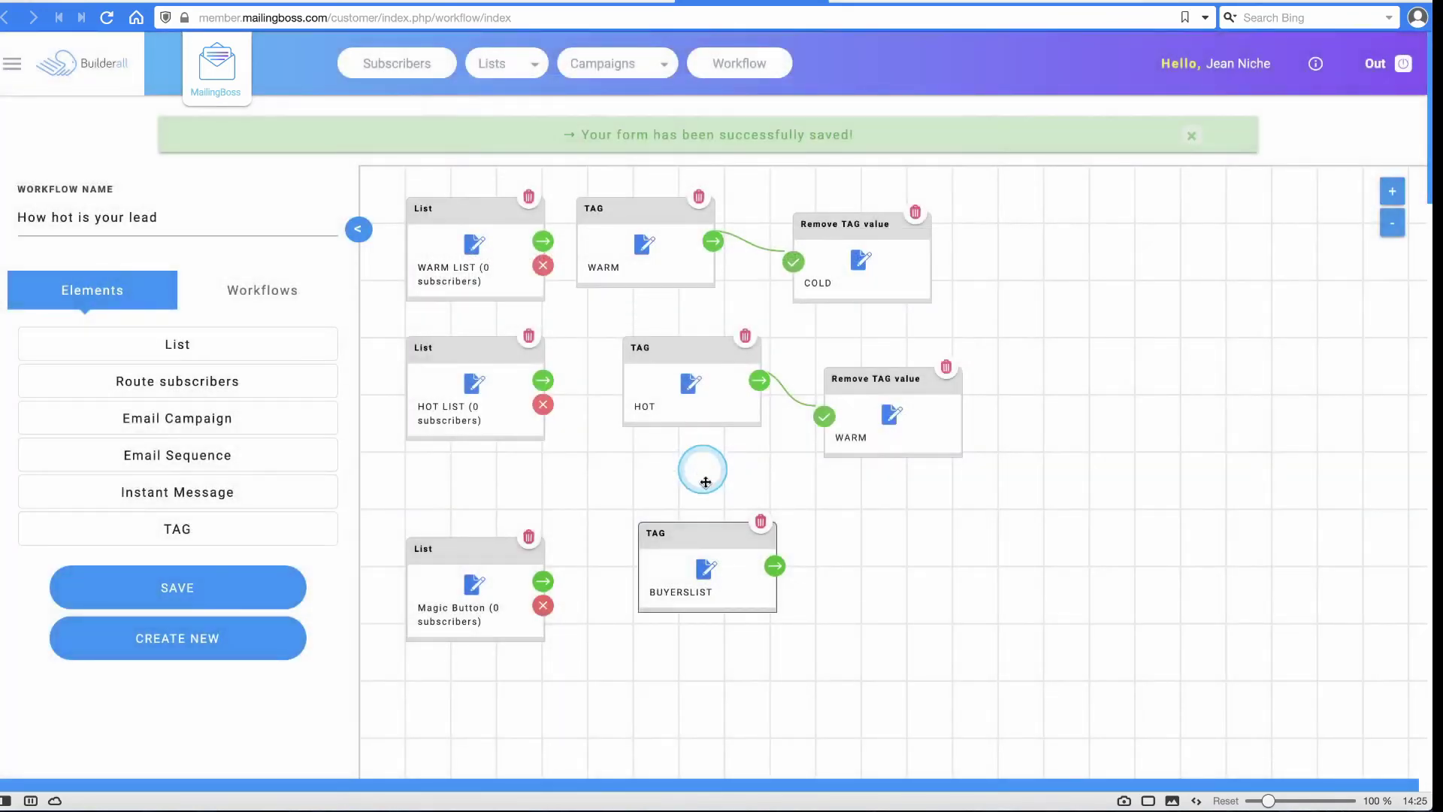
- Attach a Remove TAG value action to the BUYERSLIST tag block, set to remove the HOT tag
{"action": "left_click", "coordinate": [748, 576]}
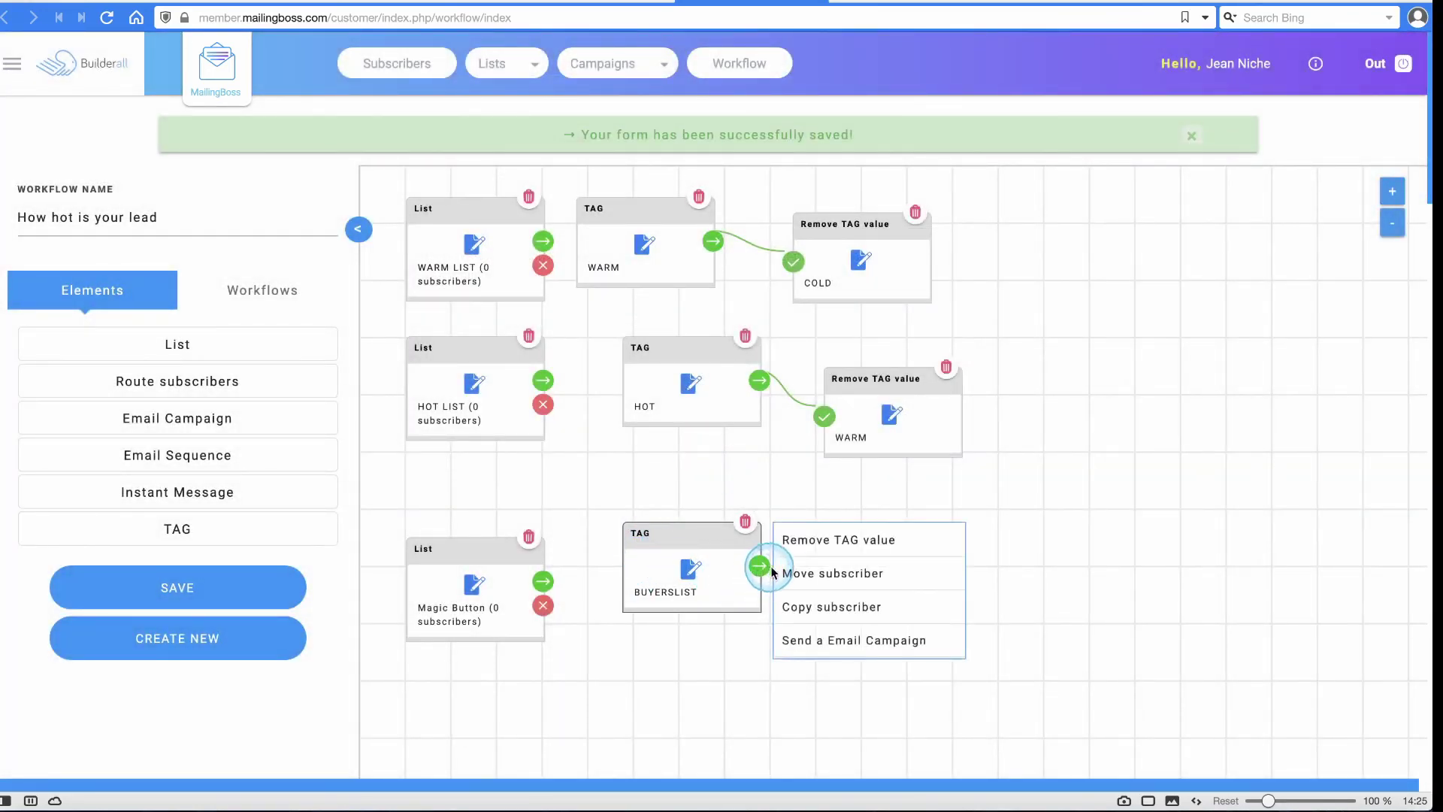
{"action": "left_click", "coordinate": [820, 541]}
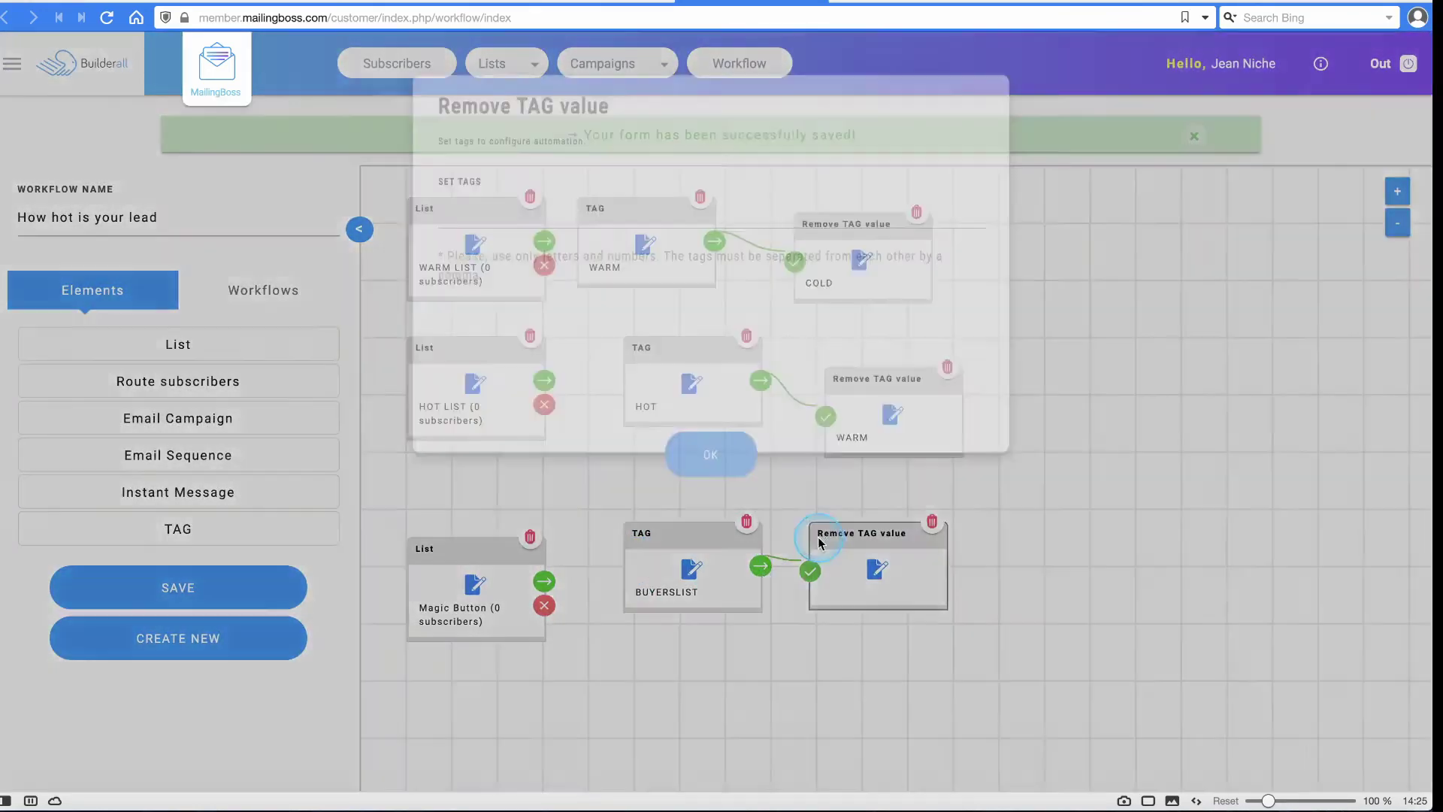
{"action": "left_click", "coordinate": [539, 204]}
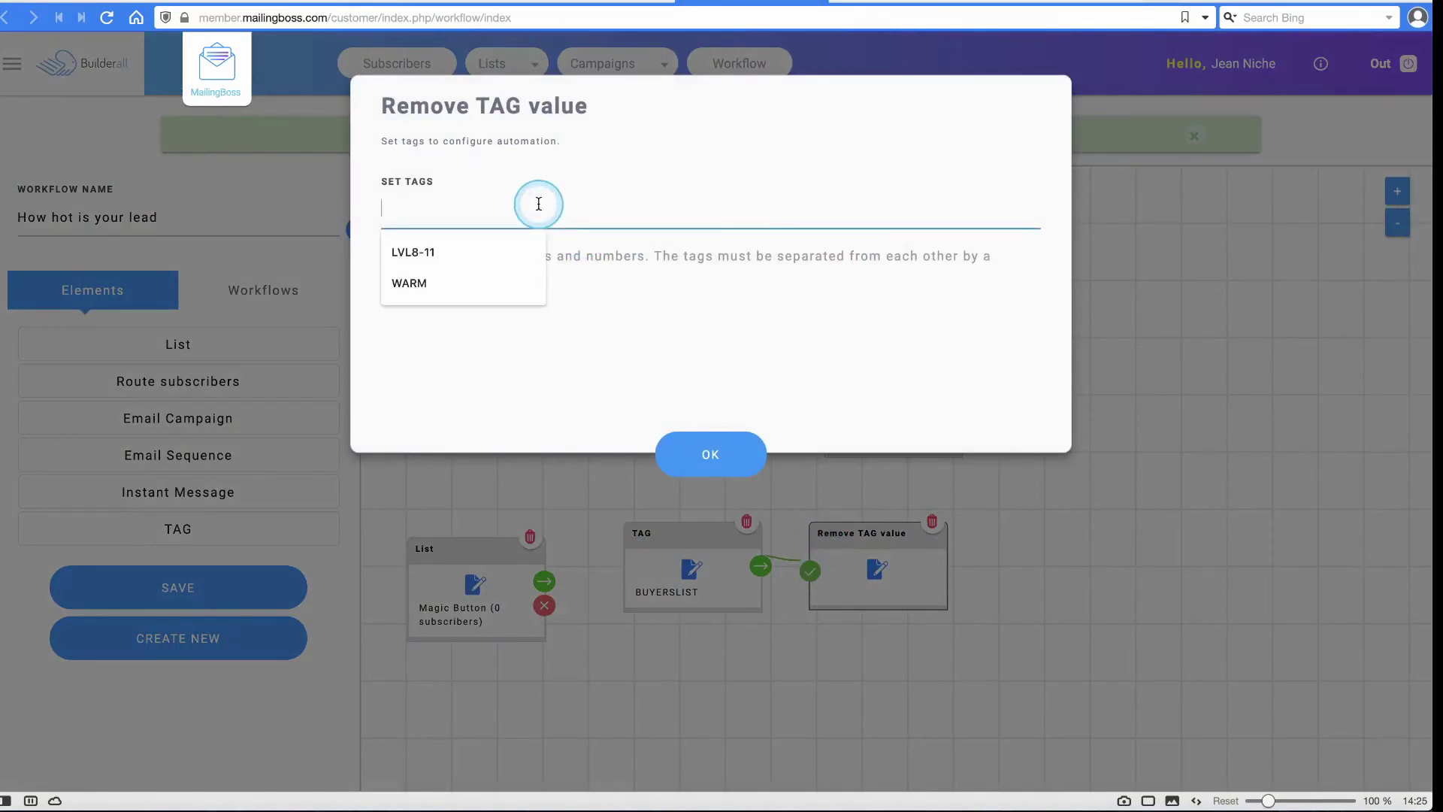
{"action": "type", "text": "HOT"}
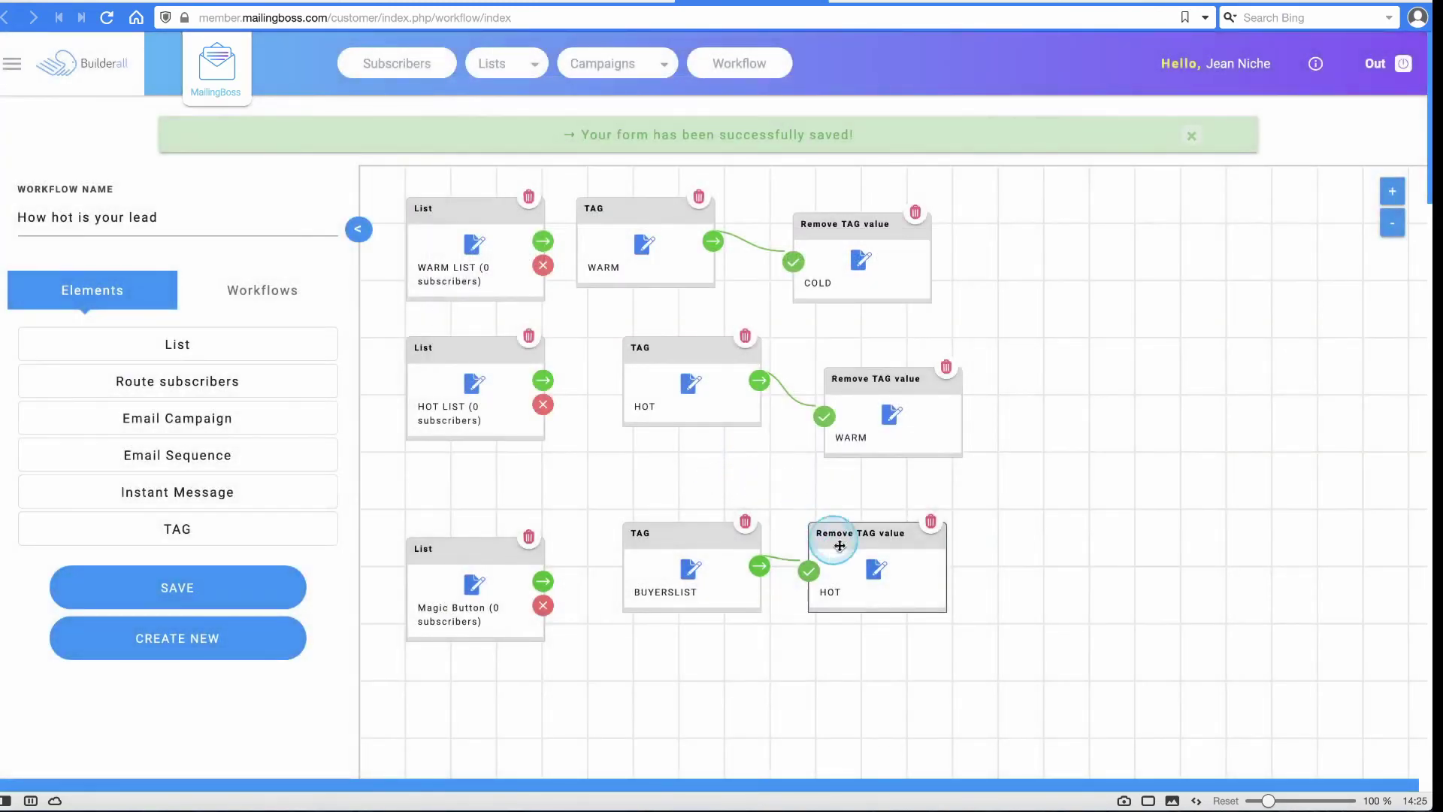
{"action": "left_click", "coordinate": [850, 571]}
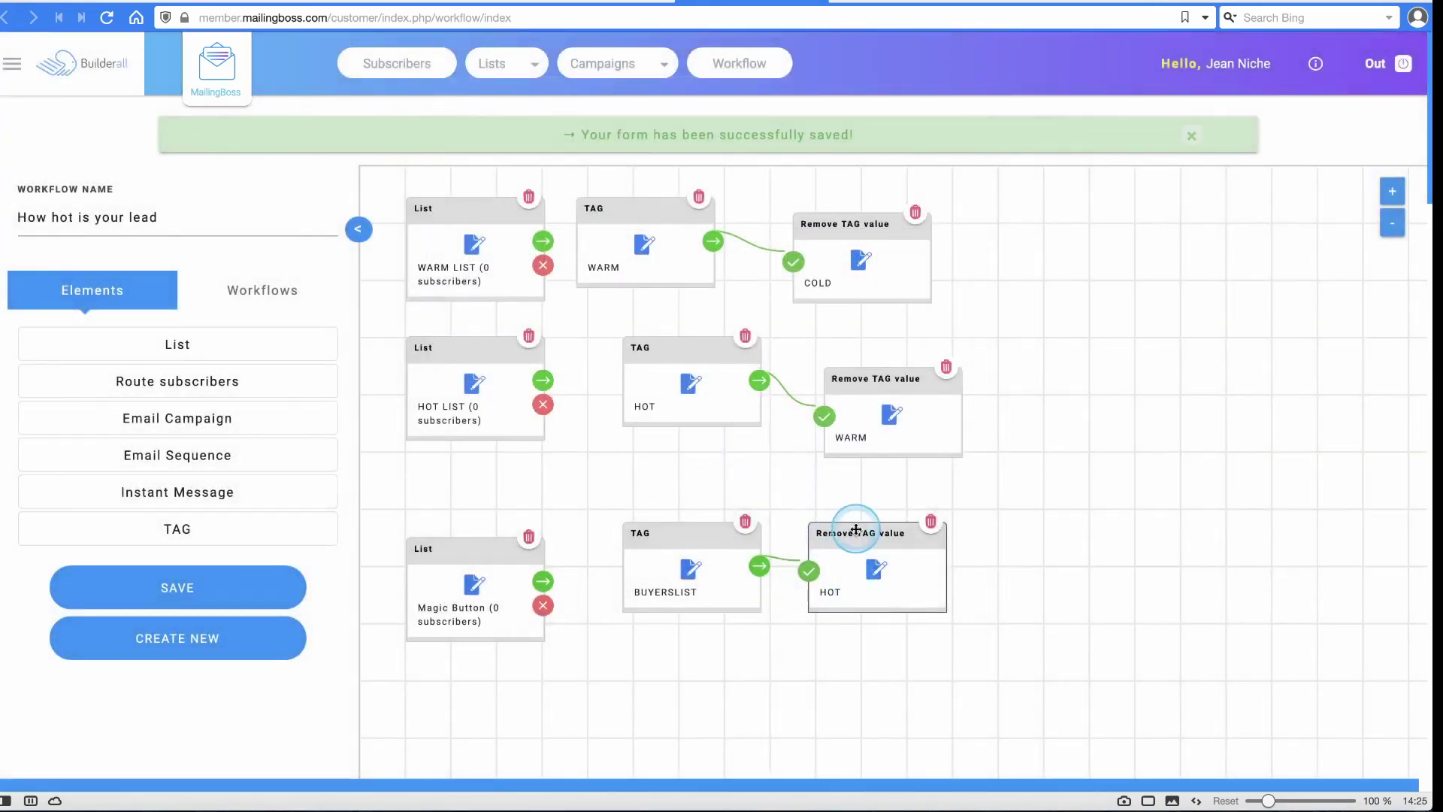
- Move the BUYERSLIST tag block and its HOT removal block upward, and shift the HOT tag block closer to HOT LIST
{"action": "mouse_move", "coordinate": [677, 533]}
{"action": "left_mouse_down"}
{"action": "mouse_move", "coordinate": [680, 503]}
{"action": "mouse_move", "coordinate": [695, 515]}
{"action": "mouse_move", "coordinate": [685, 508]}
{"action": "left_mouse_up"}
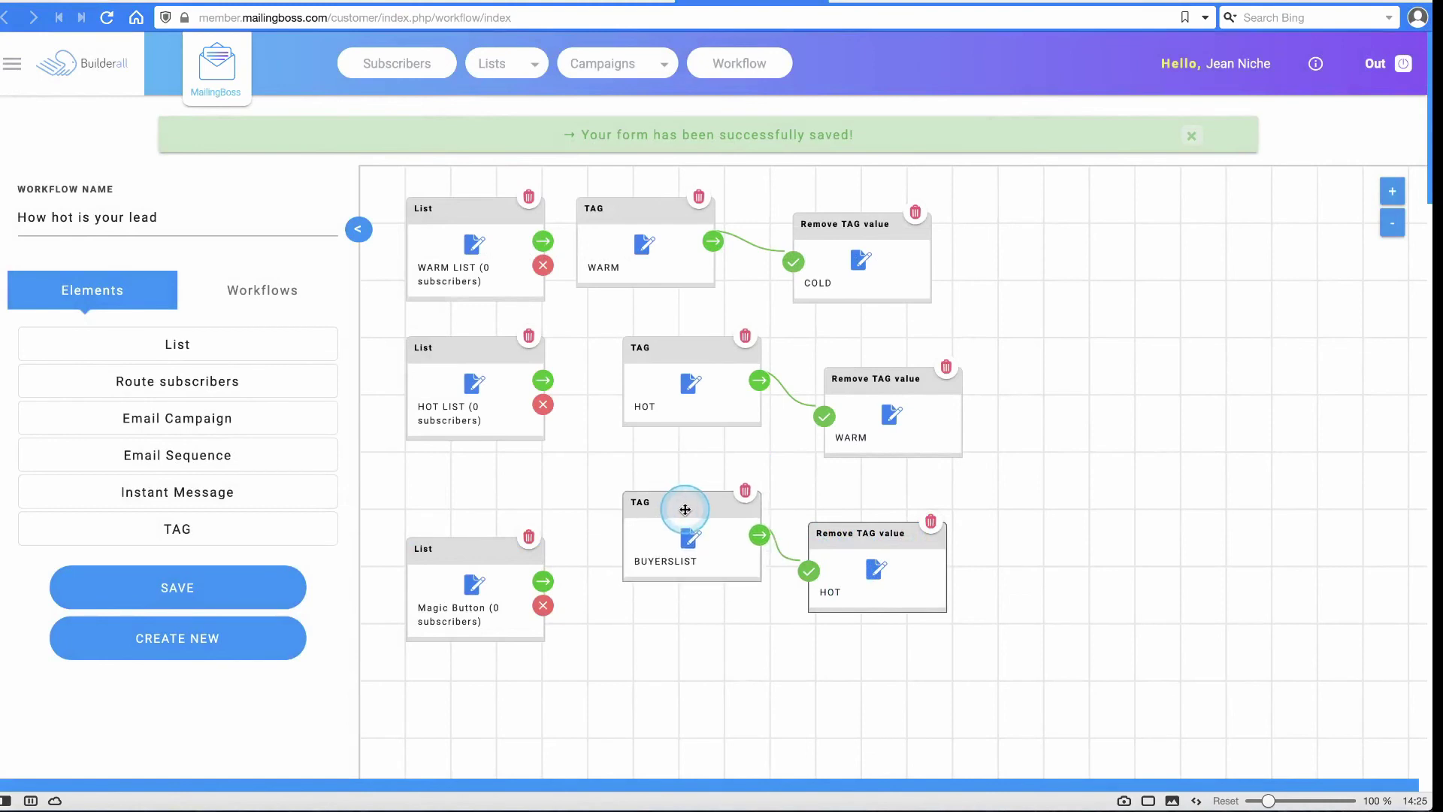
{"action": "left_click_drag", "start_coordinate": [870, 536], "coordinate": [889, 506]}
{"action": "left_click", "coordinate": [661, 360]}
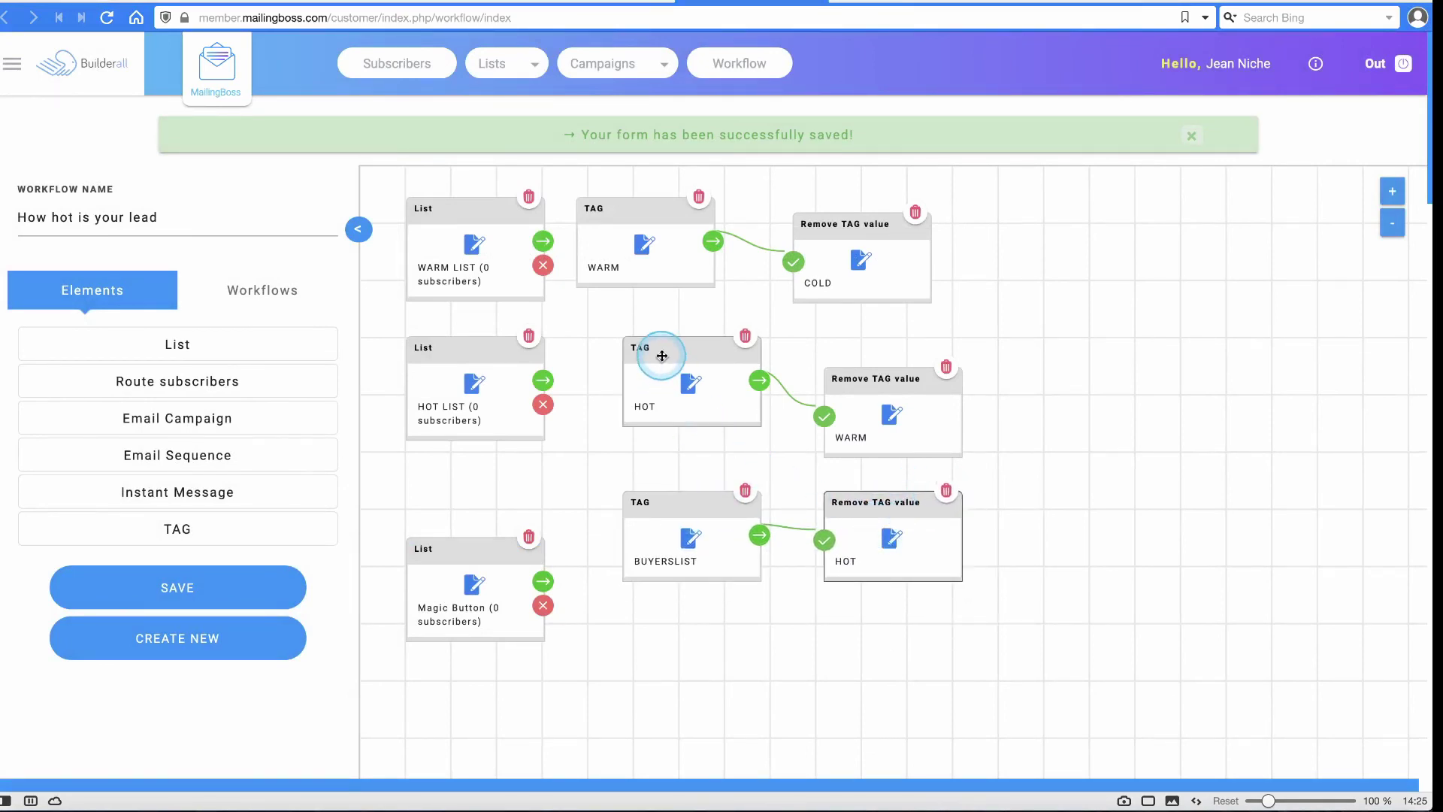
{"action": "mouse_move", "coordinate": [673, 351]}
{"action": "left_mouse_down"}
{"action": "mouse_move", "coordinate": [653, 342]}
{"action": "mouse_move", "coordinate": [657, 312]}
{"action": "mouse_move", "coordinate": [655, 338]}
{"action": "left_mouse_up"}
{"action": "left_click", "coordinate": [642, 239]}
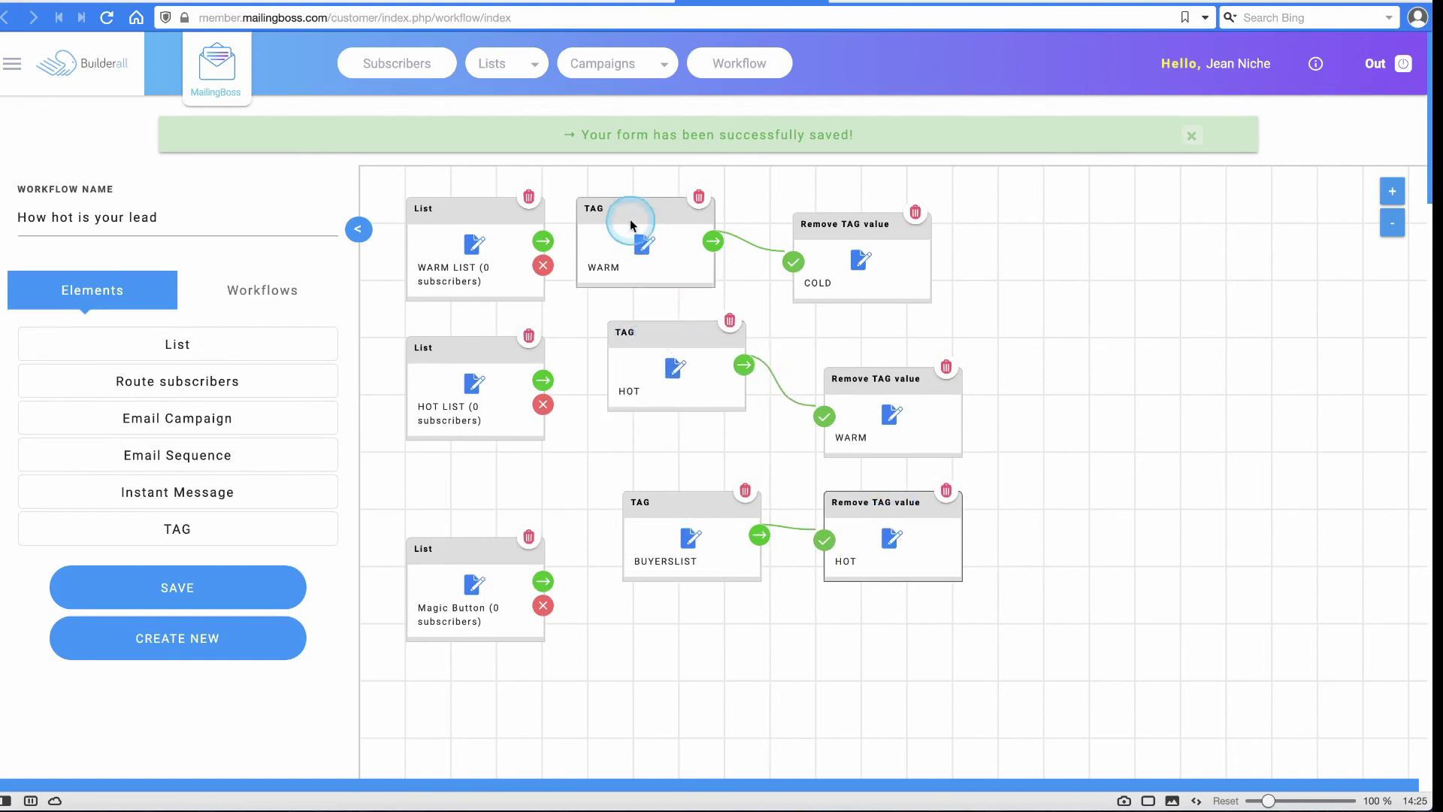
{"action": "mouse_move", "coordinate": [853, 221]}
{"action": "left_mouse_down"}
{"action": "mouse_move", "coordinate": [852, 205]}
{"action": "mouse_move", "coordinate": [851, 224]}
{"action": "left_mouse_up"}
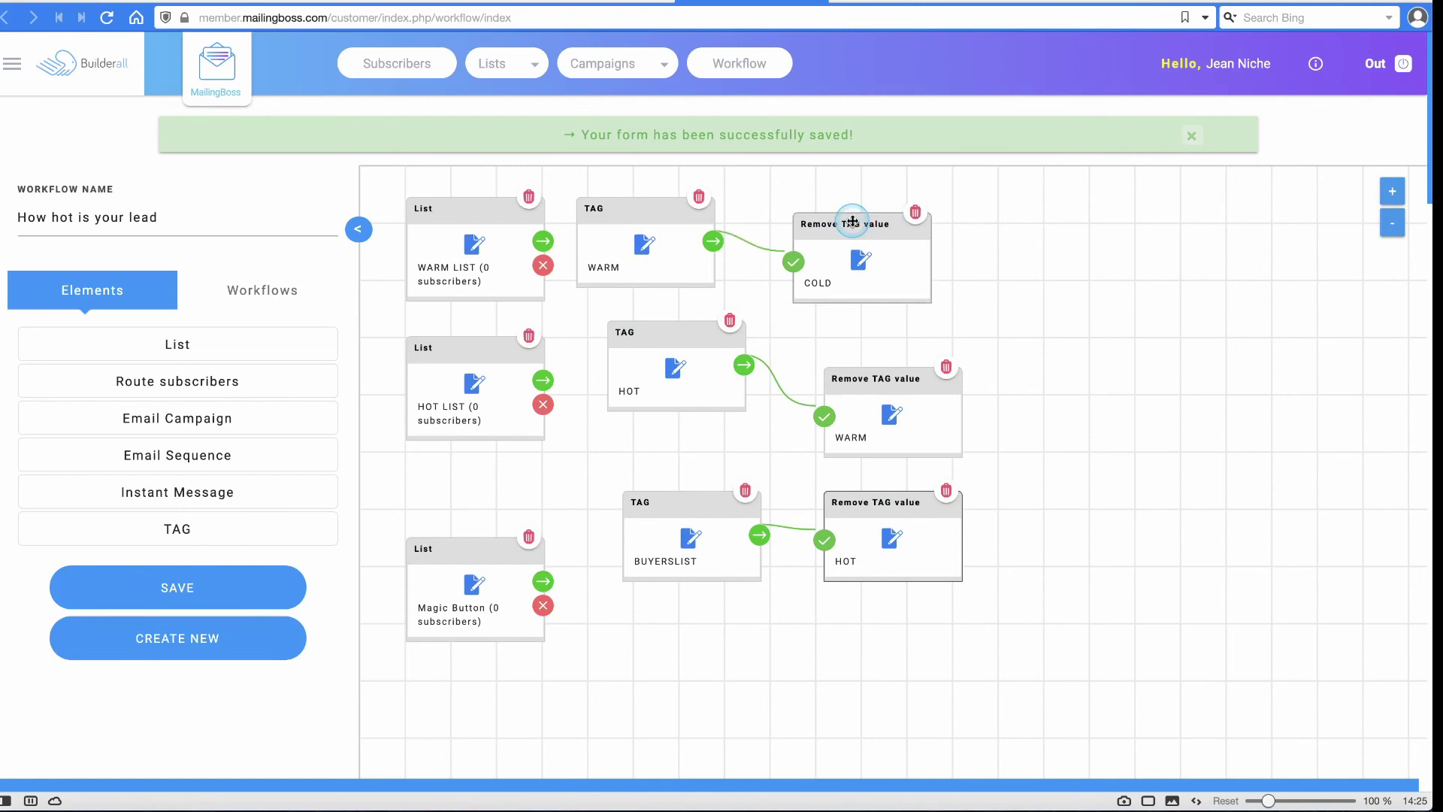
- Align the WARM and HOT tag blocks and their COLD and WARM removal blocks in rows beside the WARM LIST and HOT LIST blocks
{"action": "left_click", "coordinate": [651, 227]}
{"action": "left_click_drag", "start_coordinate": [618, 216], "coordinate": [662, 224]}
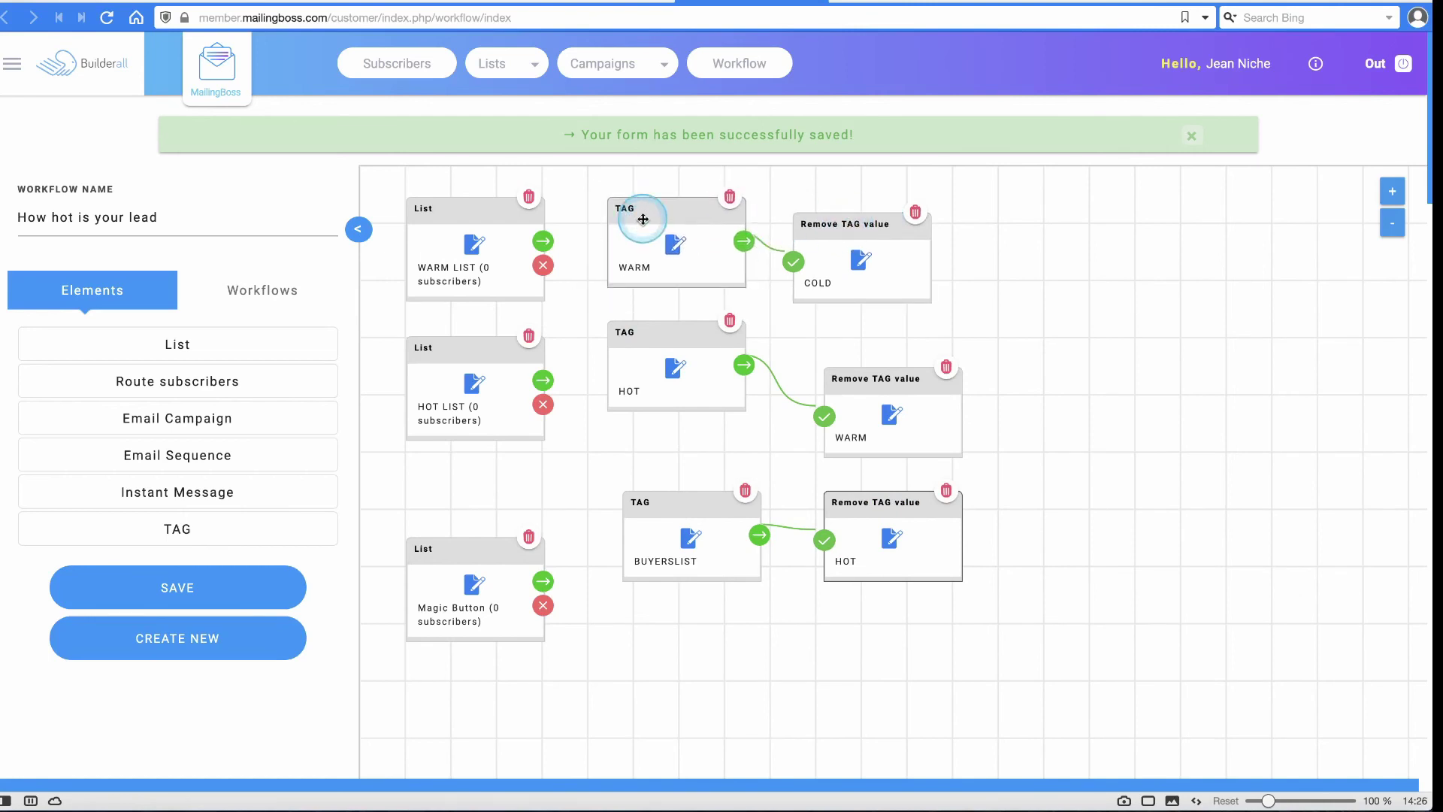
{"action": "left_click_drag", "start_coordinate": [859, 225], "coordinate": [846, 197]}
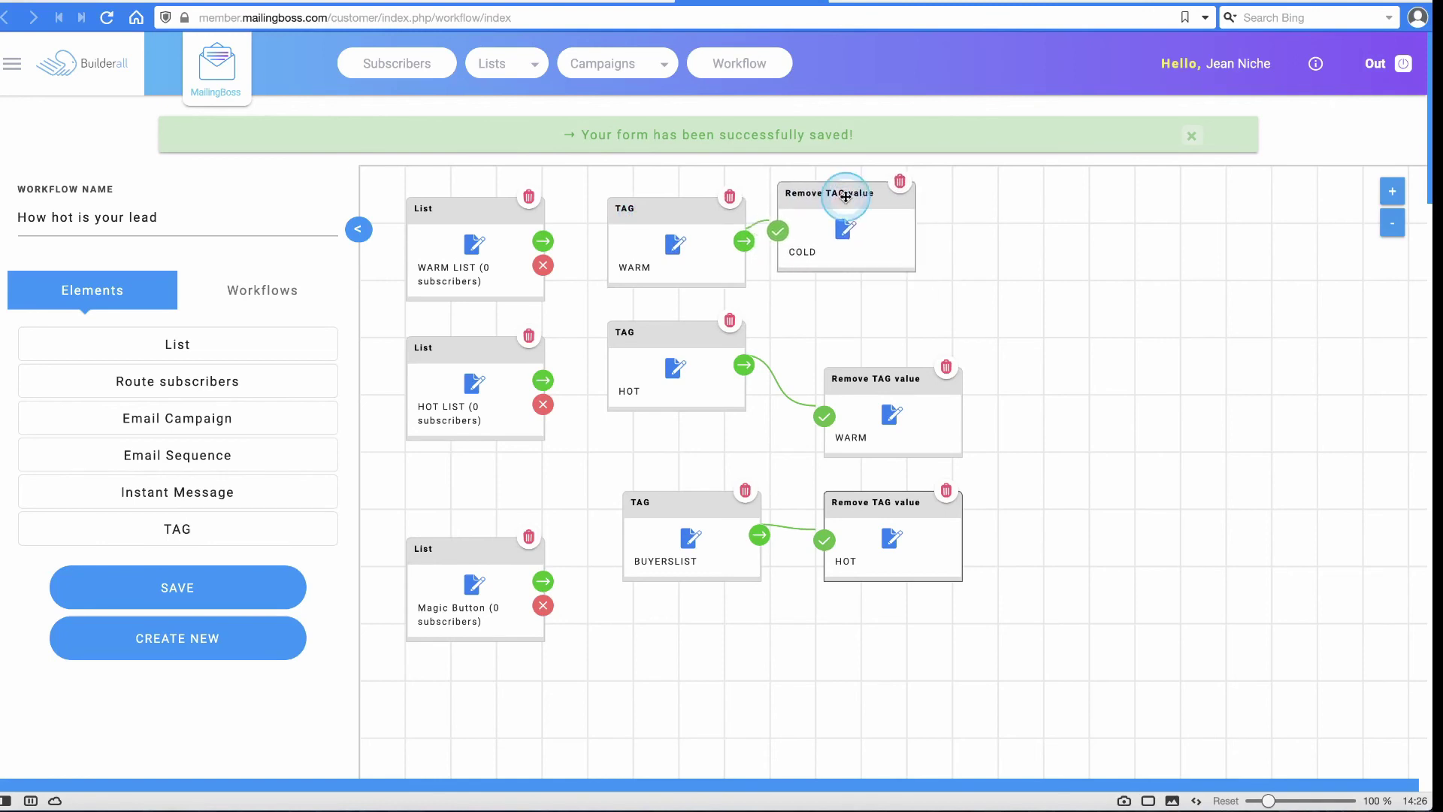
{"action": "left_click", "coordinate": [732, 341]}
{"action": "left_click_drag", "start_coordinate": [684, 331], "coordinate": [698, 338]}
{"action": "left_click_drag", "start_coordinate": [898, 376], "coordinate": [873, 335]}
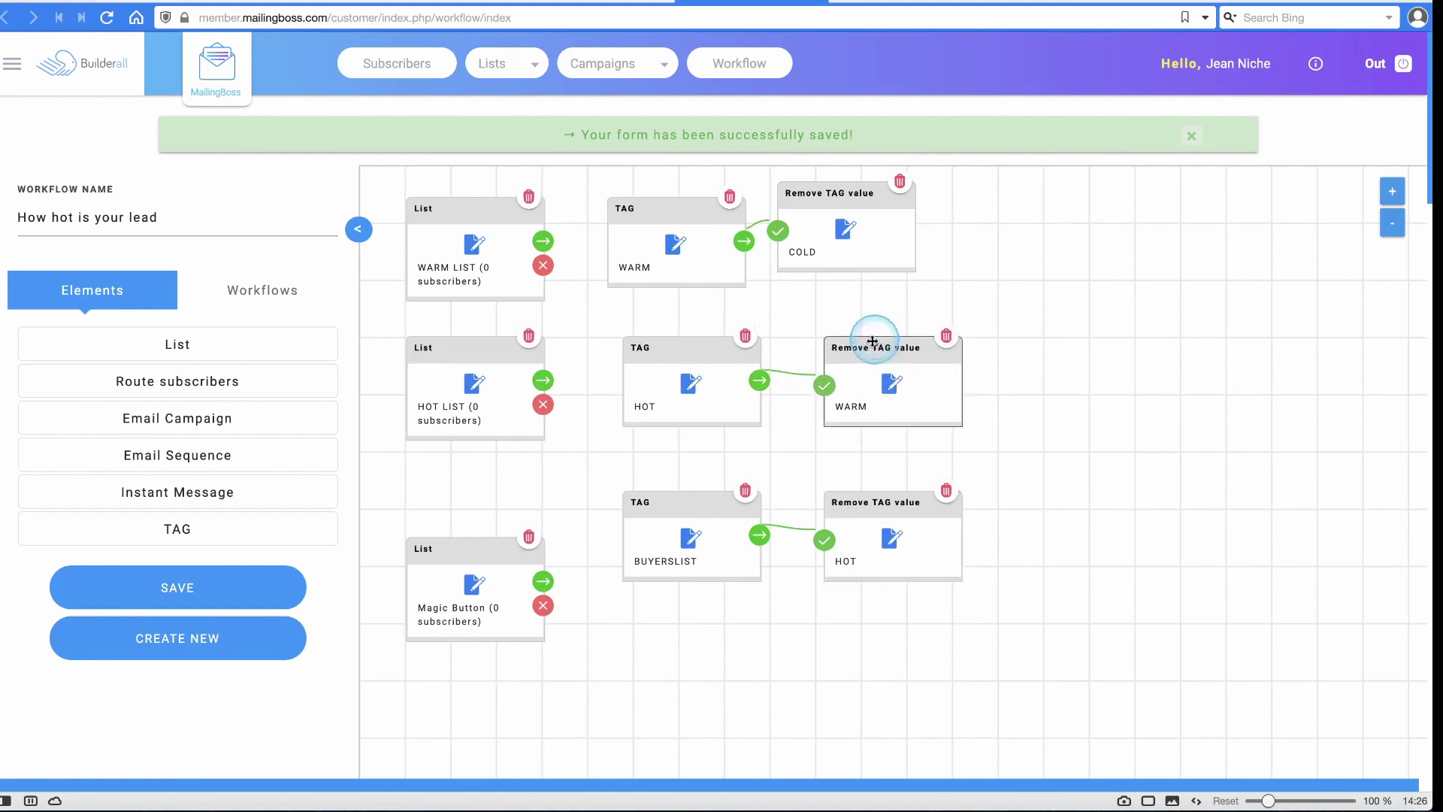
- Shift the BUYERSLIST tag block and its HOT removal block slightly down beside the Magic Button list, and save the workflow
{"action": "left_click", "coordinate": [689, 549]}
{"action": "mouse_move", "coordinate": [685, 510]}
{"action": "left_mouse_down"}
{"action": "mouse_move", "coordinate": [684, 531]}
{"action": "mouse_move", "coordinate": [690, 518]}
{"action": "left_mouse_up"}
{"action": "left_click", "coordinate": [880, 499]}
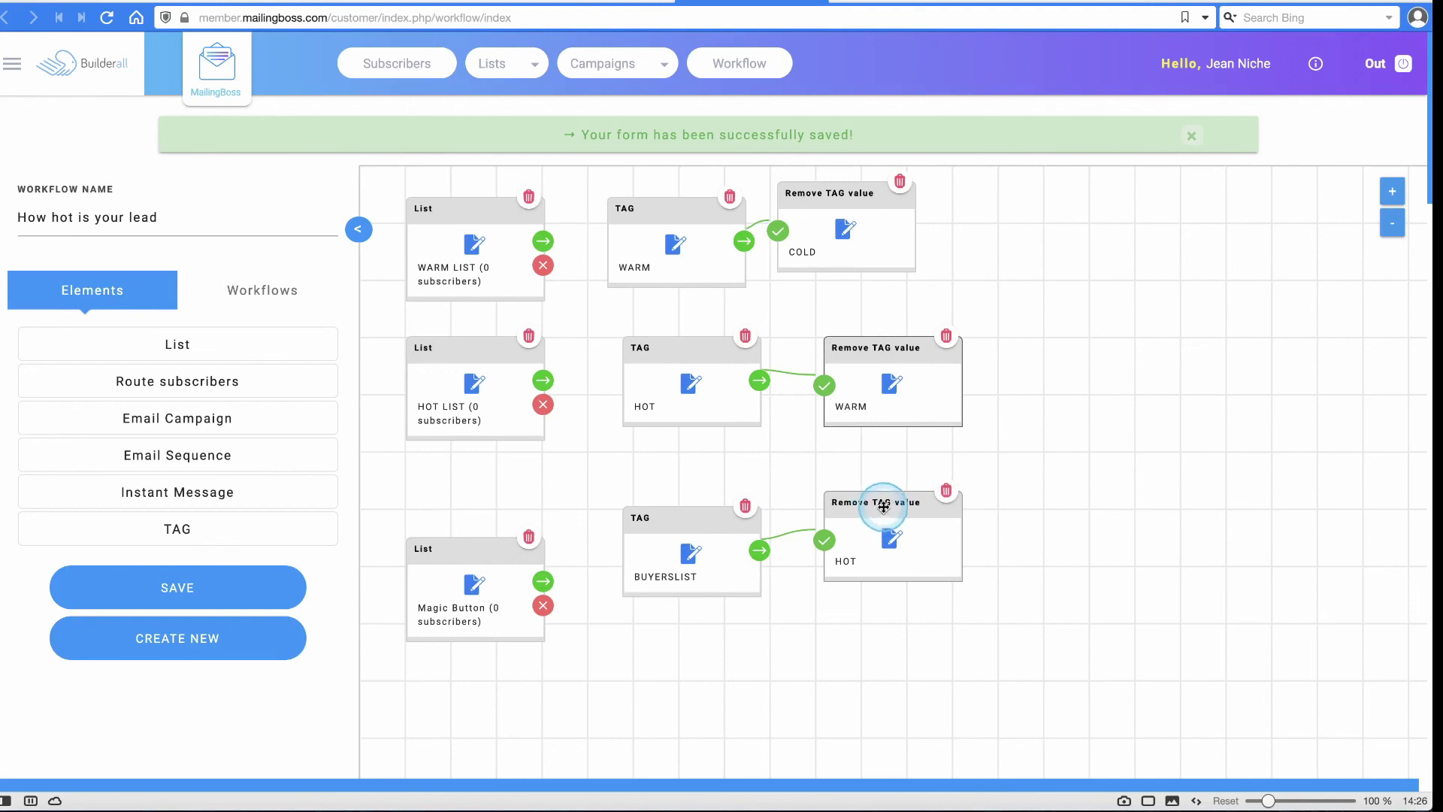
{"action": "left_click_drag", "start_coordinate": [883, 507], "coordinate": [783, 541]}
{"action": "left_click", "coordinate": [184, 592]}
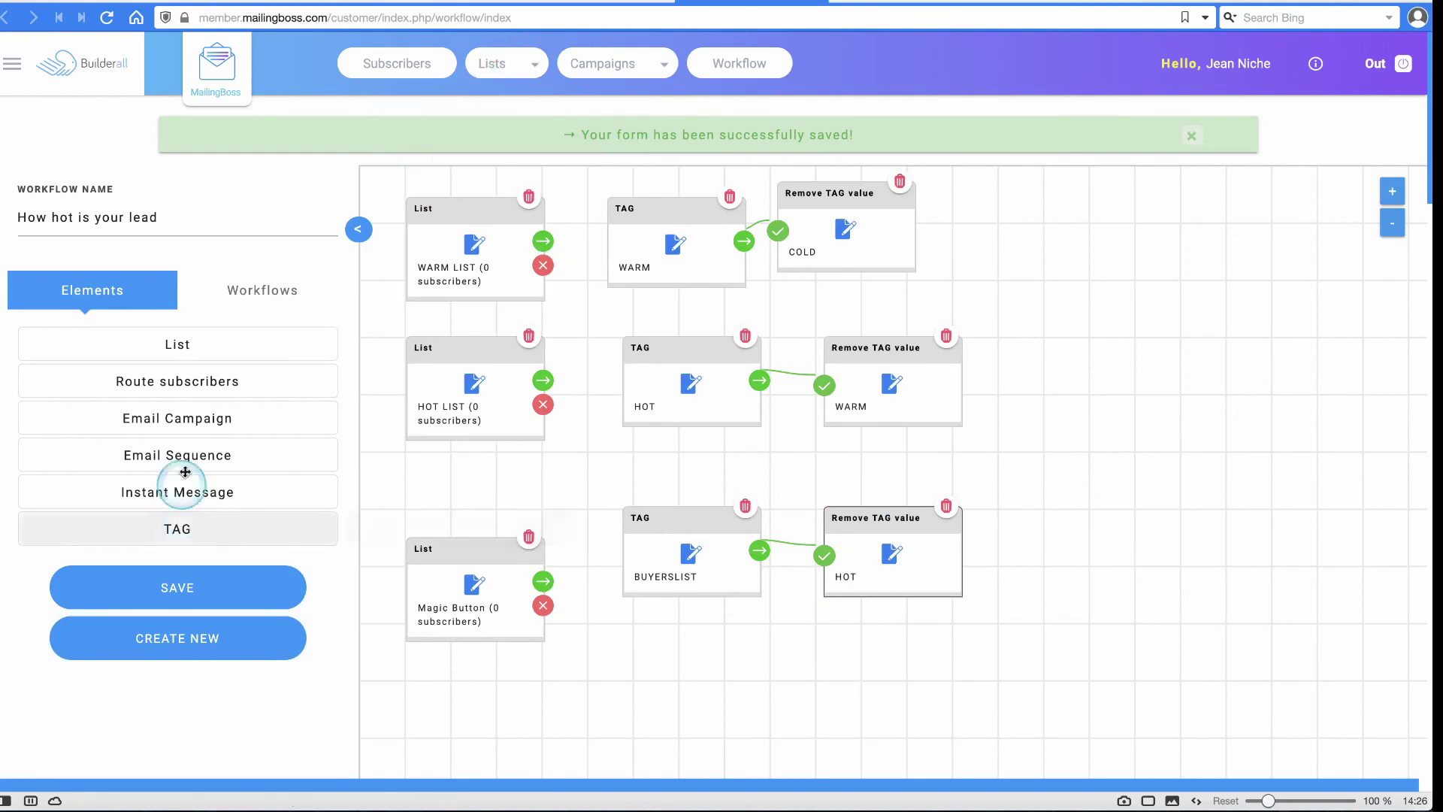
{"action": "left_click_drag", "start_coordinate": [225, 529], "coordinate": [622, 505]}
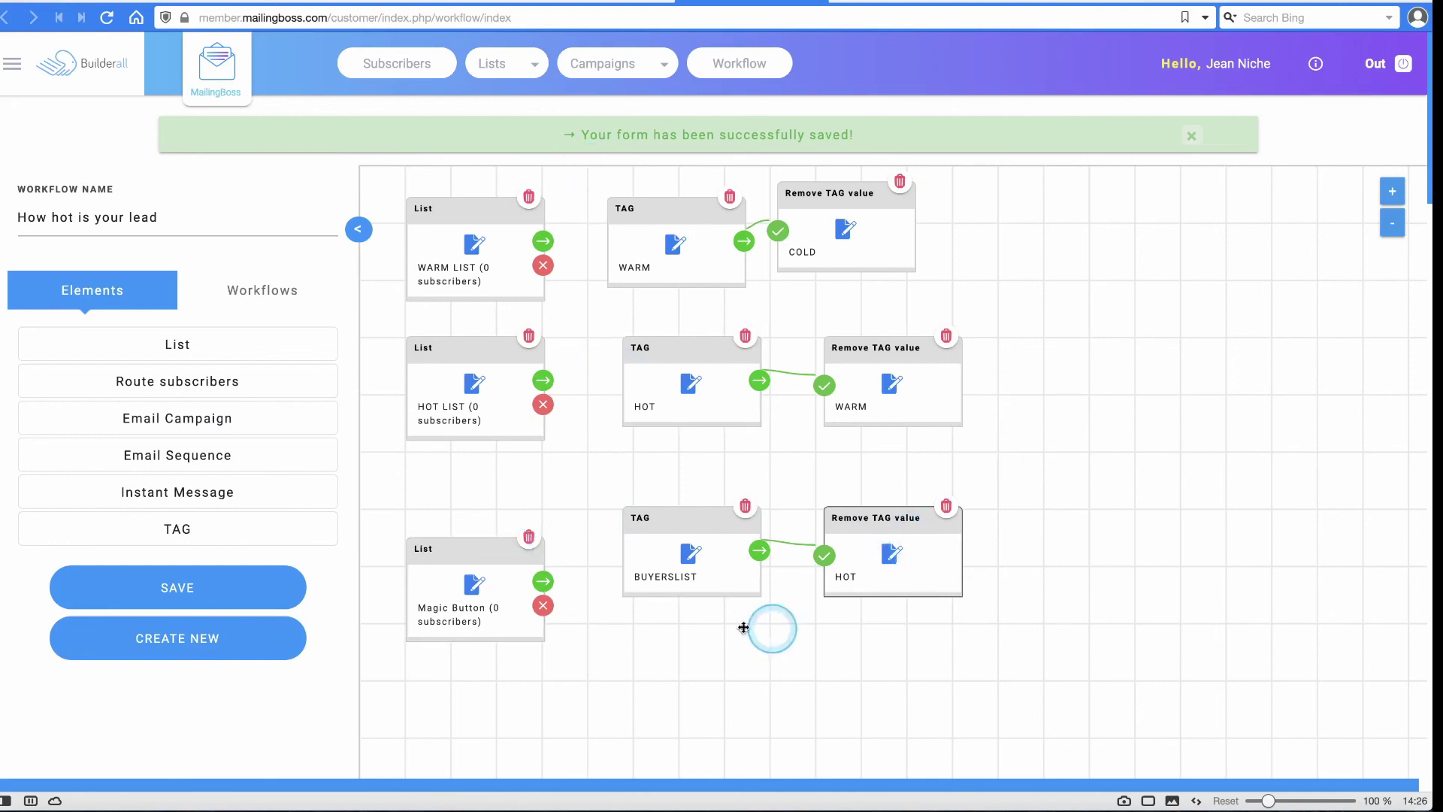
- Open the subscribers of the Thanksgiving Challenge Affiliates list and check which tags they carry
{"action": "left_click", "coordinate": [525, 70]}
{"action": "left_click", "coordinate": [824, 242]}
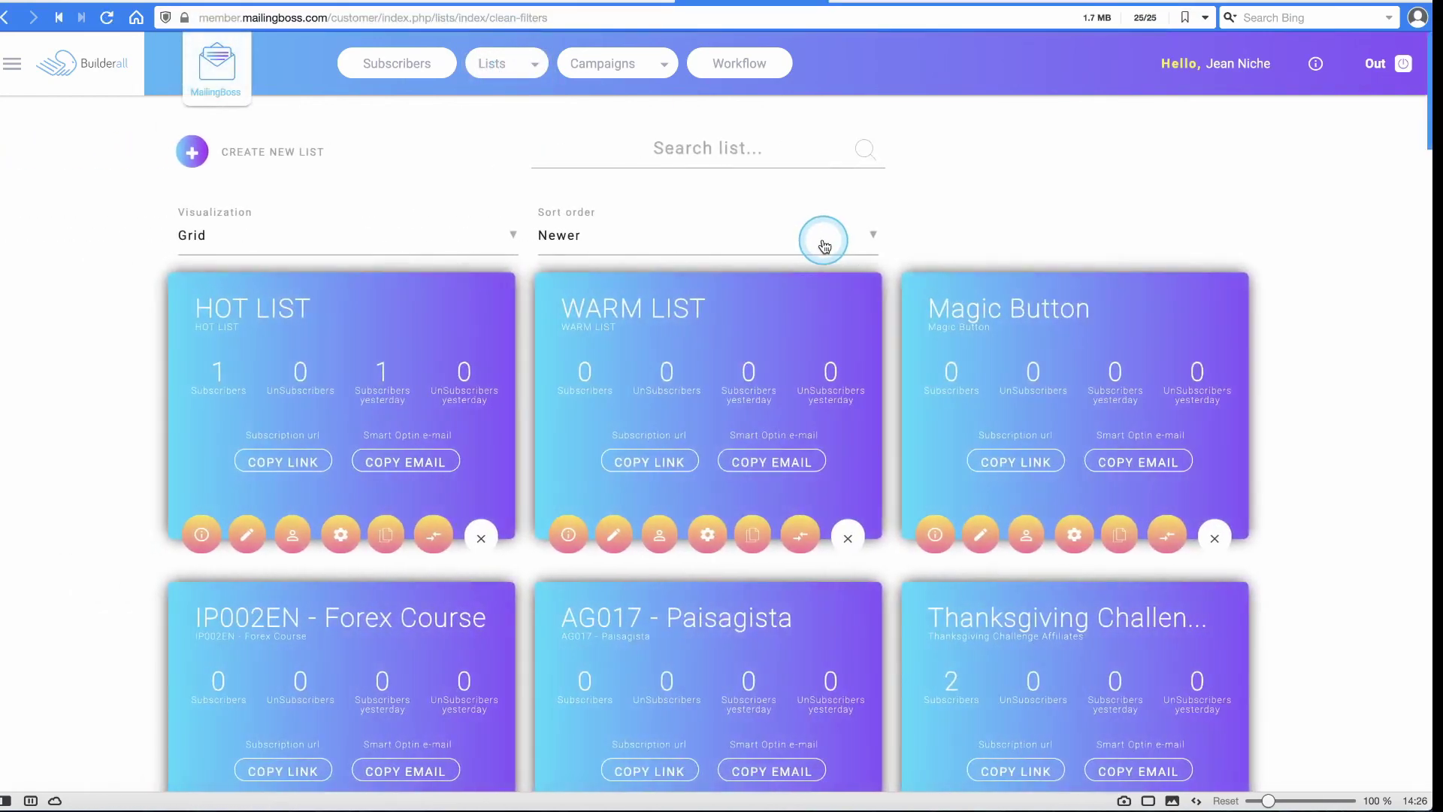
{"action": "scroll", "coordinate": [827, 248], "scroll_direction": "down", "scroll_amount": 3}
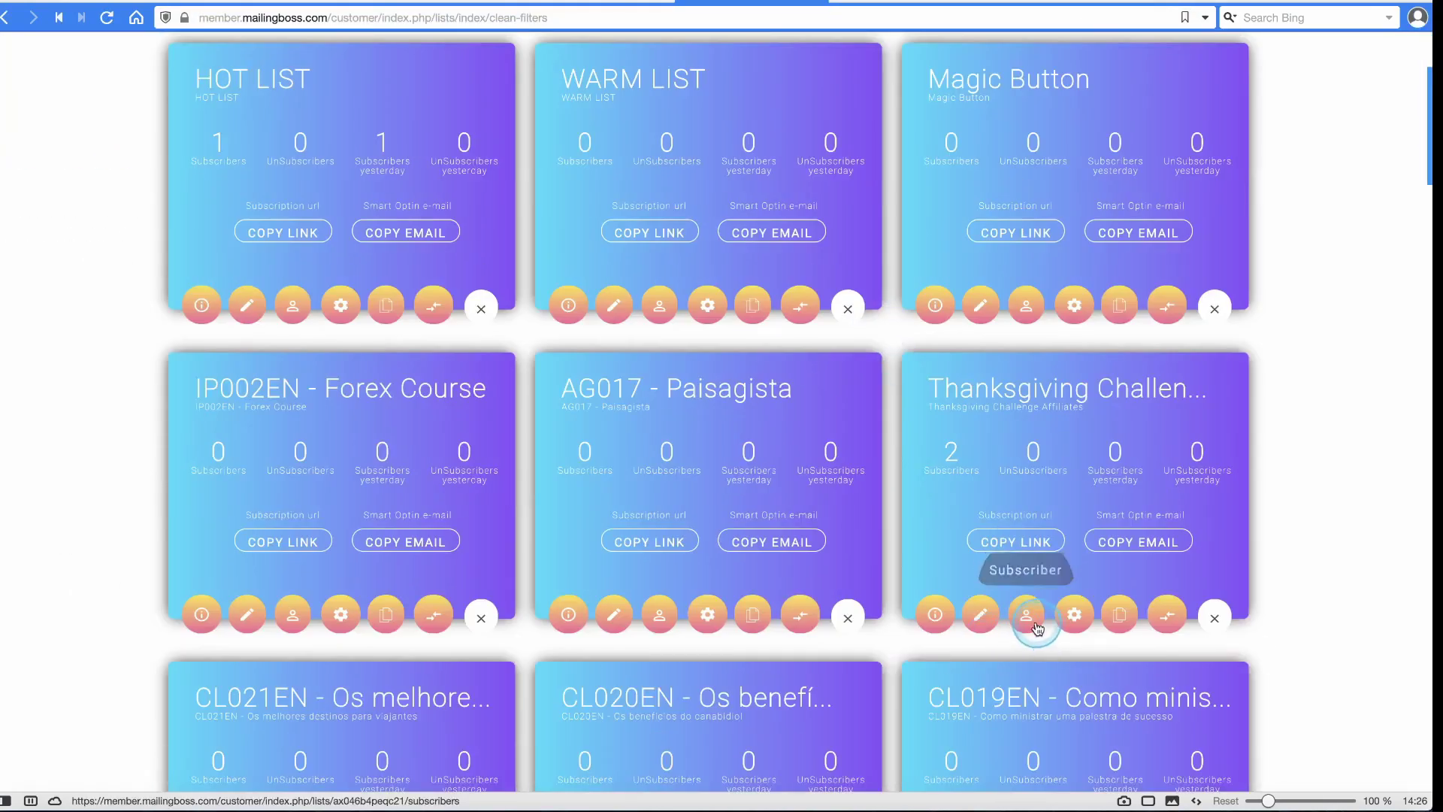
{"action": "left_click", "coordinate": [1036, 623]}
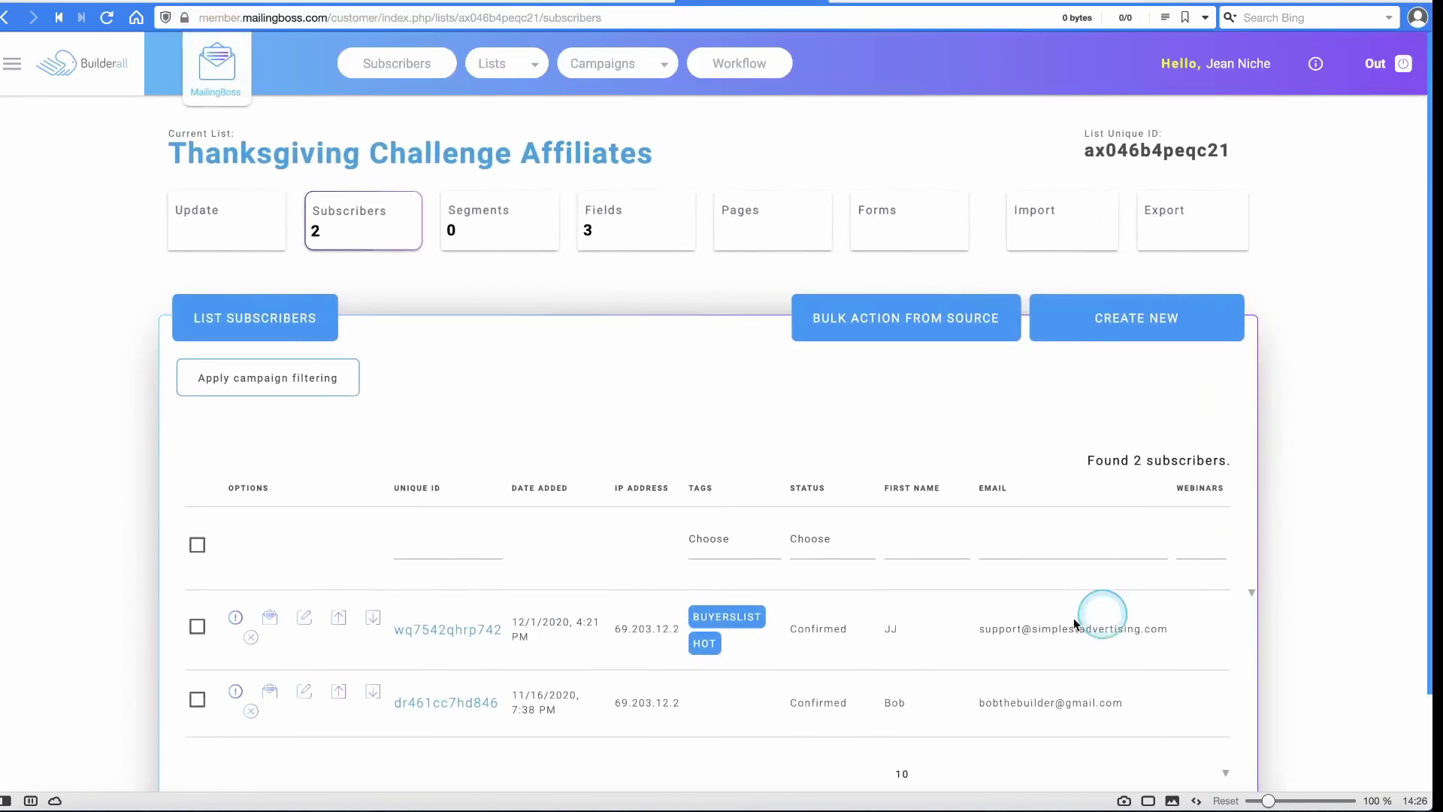
{"action": "scroll", "coordinate": [737, 638], "scroll_direction": "down", "scroll_amount": 2}
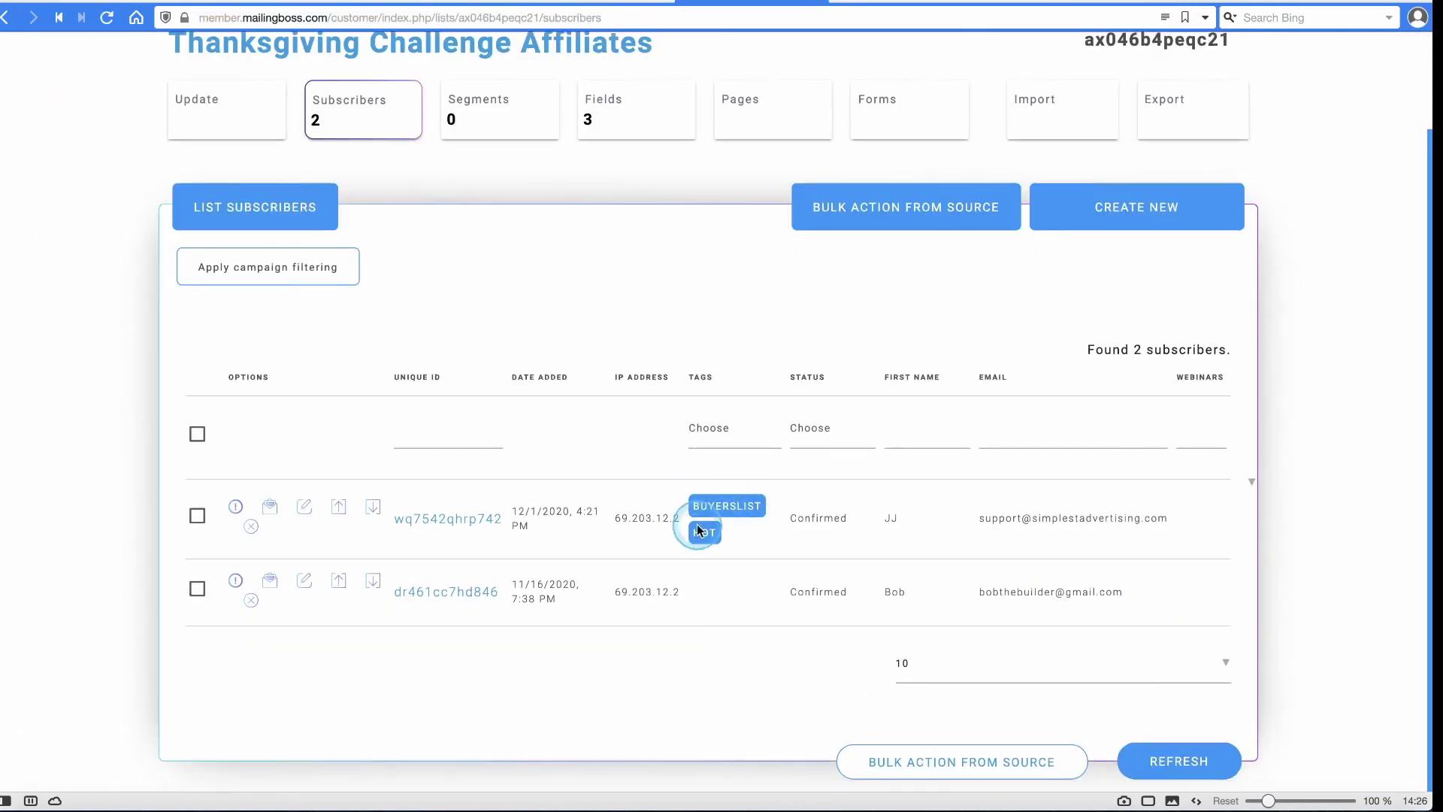